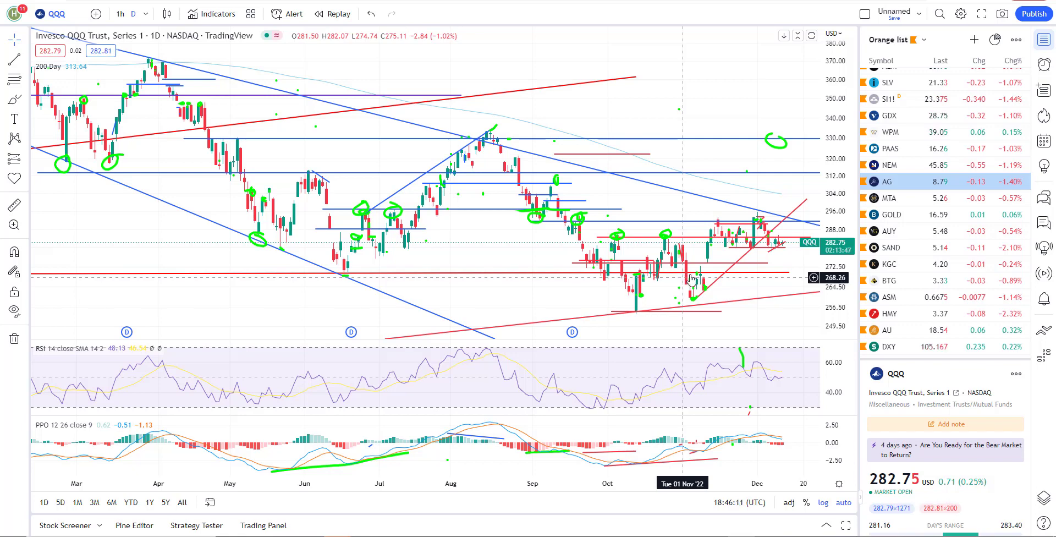
Step: Examine the recent QQQ daily price action against its drawn support, resistance and trend lines, both up close and over several months
scroll(594, 254, "up", 6)
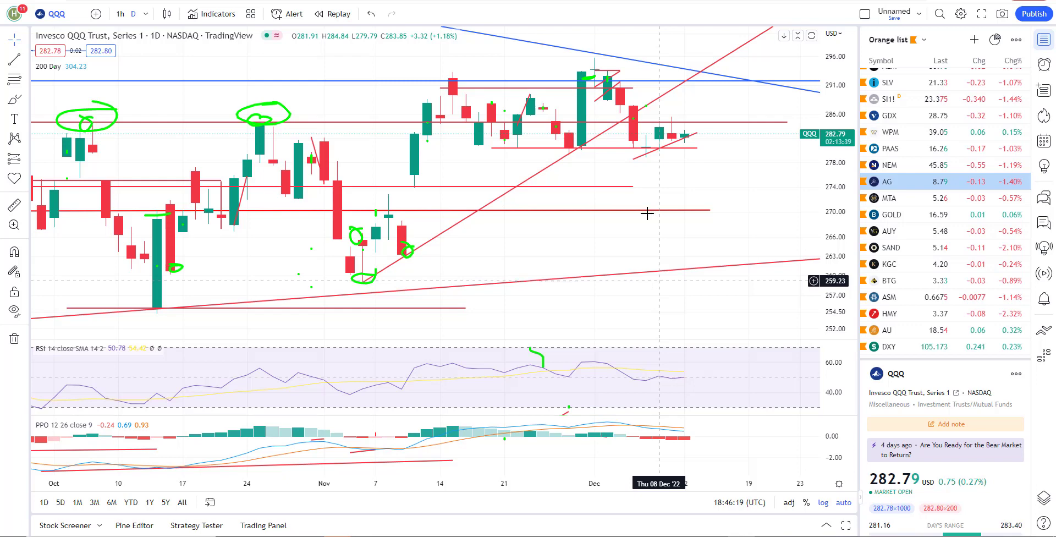
scroll(650, 281, "down", 4)
scroll(650, 272, "up", 2)
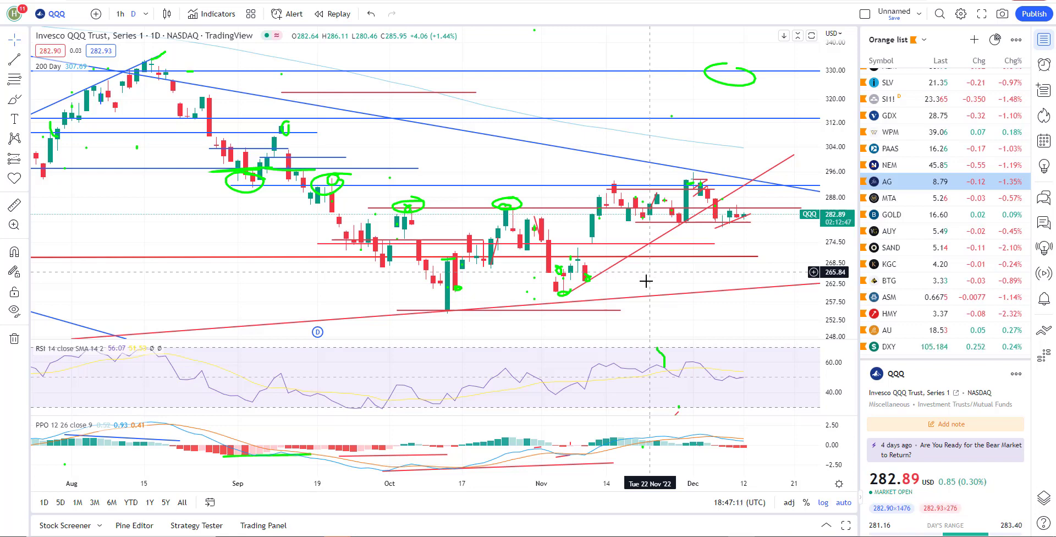
scroll(687, 233, "up", 4)
scroll(690, 233, "up", 2)
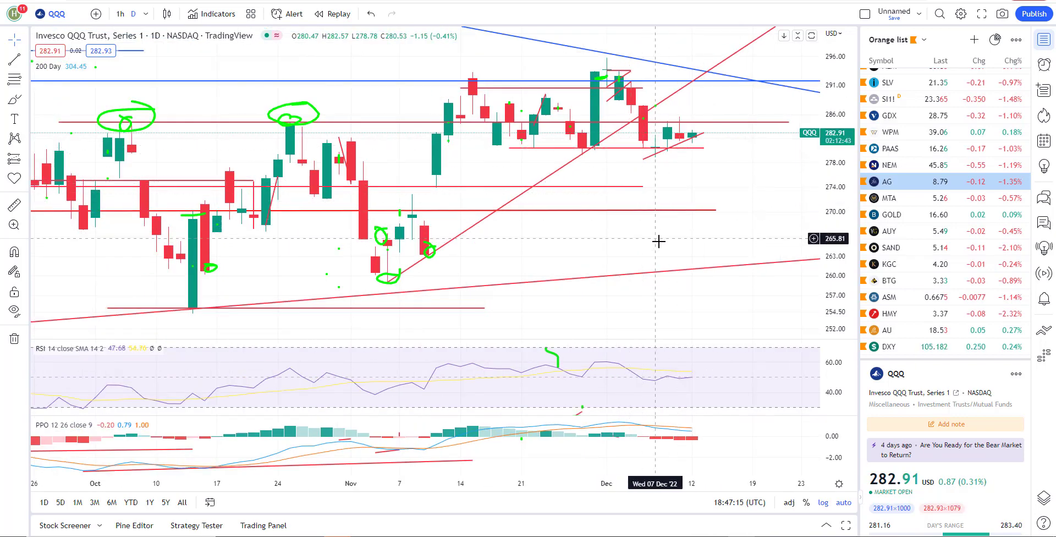
Step: Mark the early January, late March and early December 2022 swing highs on the daily chart with green brush strokes
scroll(654, 268, "down", 8)
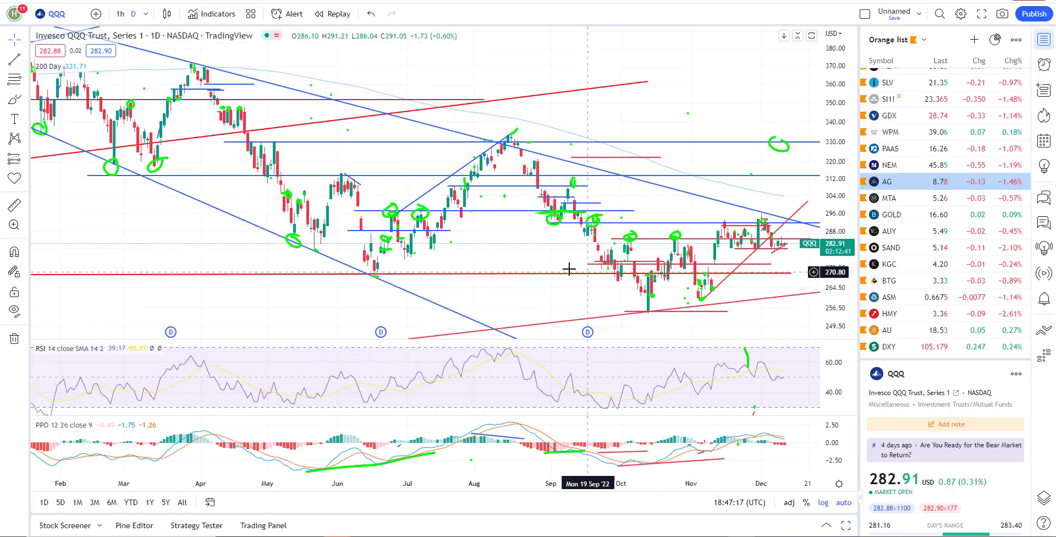
left_click(14, 99)
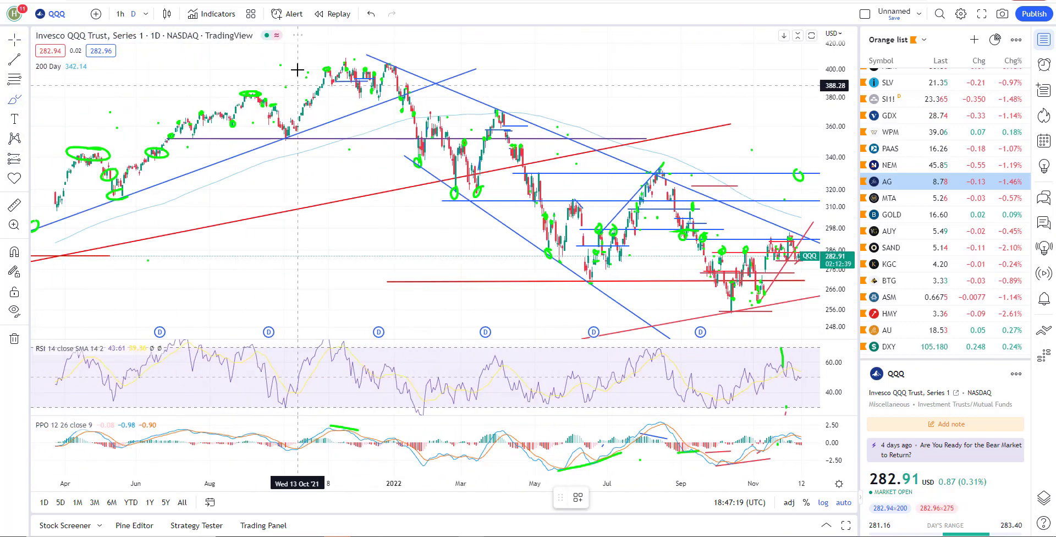
left_click(400, 59)
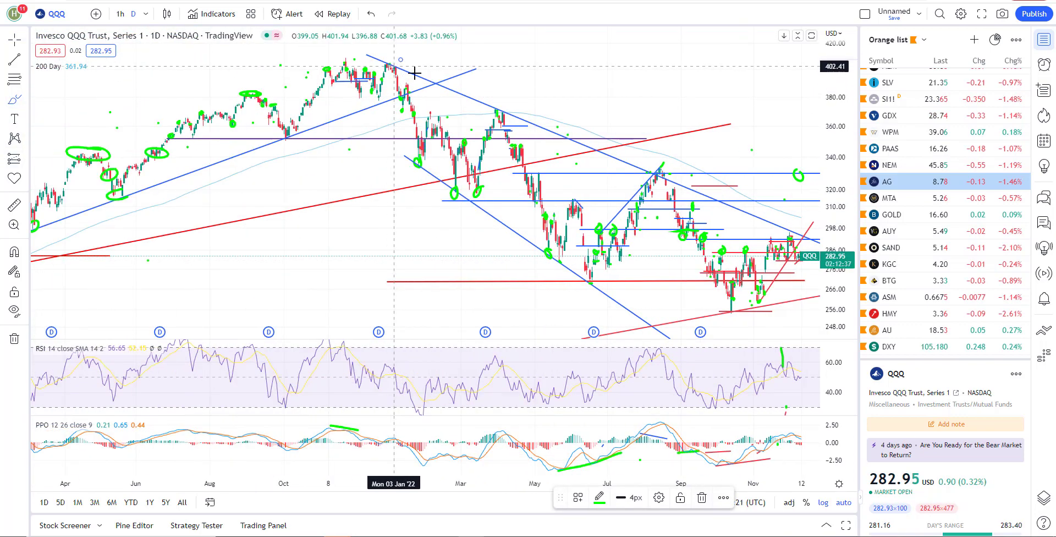
left_click_drag(396, 55, 388, 68)
left_click_drag(512, 97, 500, 112)
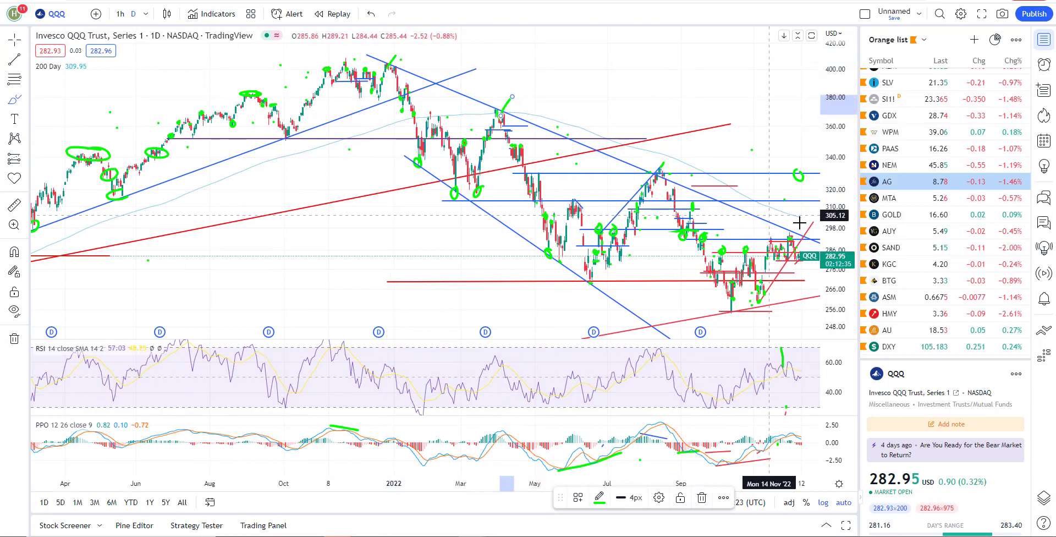
left_click_drag(801, 214, 797, 219)
Step: Draw a descending trend line from the 28 December 2021 high at 405.72 to about 298 beyond the latest daily candle
scroll(543, 242, "up", 5)
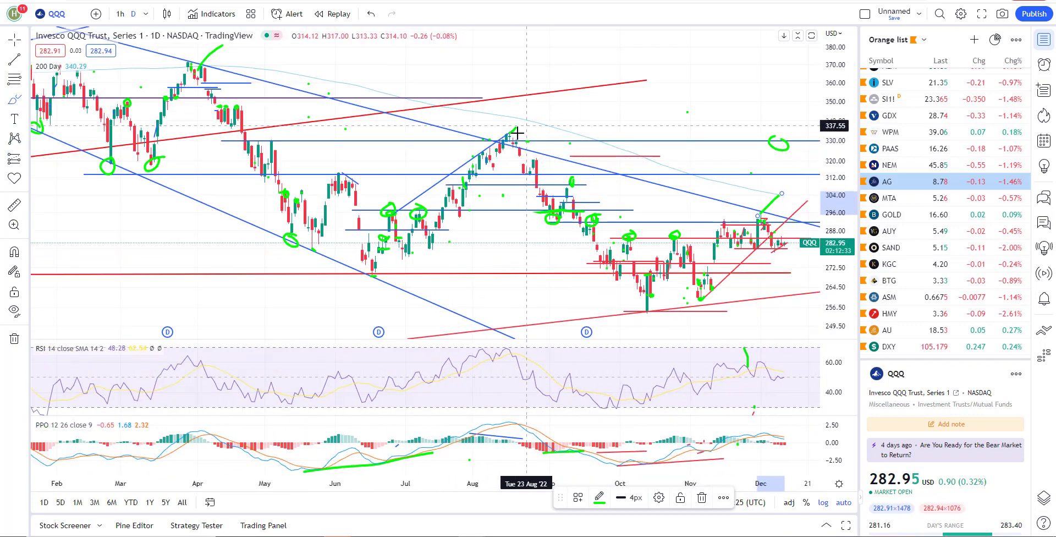
scroll(508, 242, "down", 3)
left_click(14, 59)
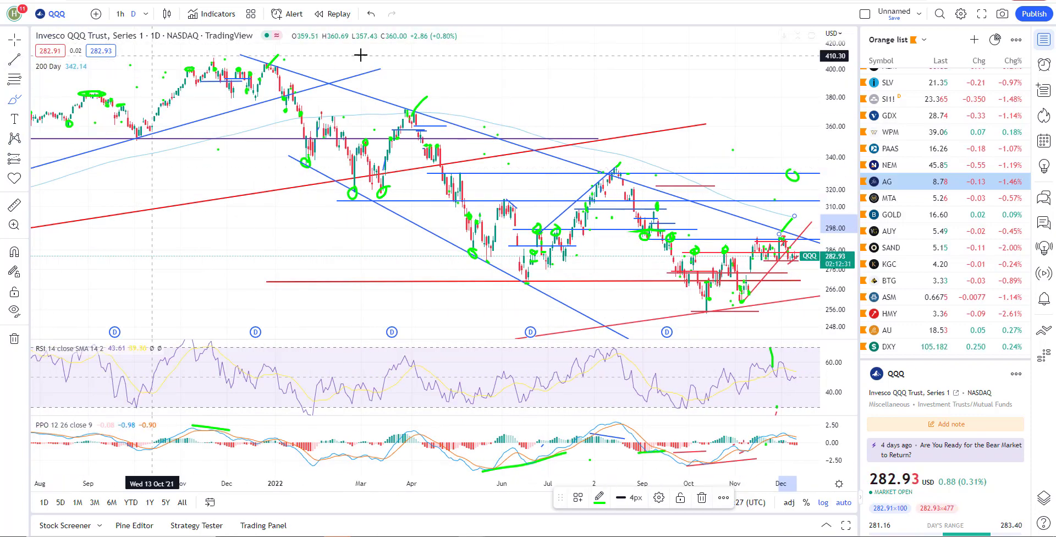
left_click(267, 61)
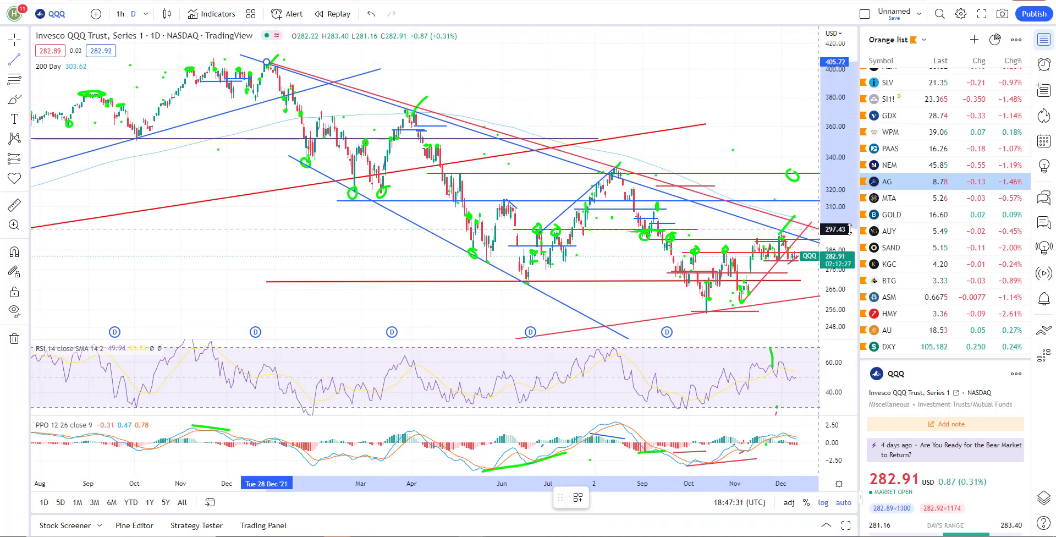
left_click(812, 225)
left_click(812, 225)
scroll(761, 136, "up", 5)
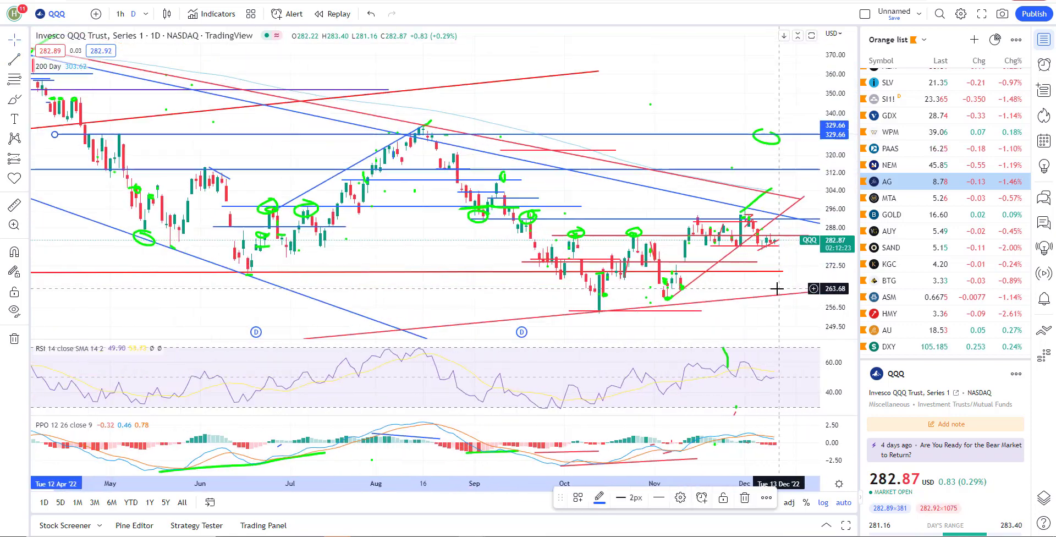
scroll(761, 135, "up", 2)
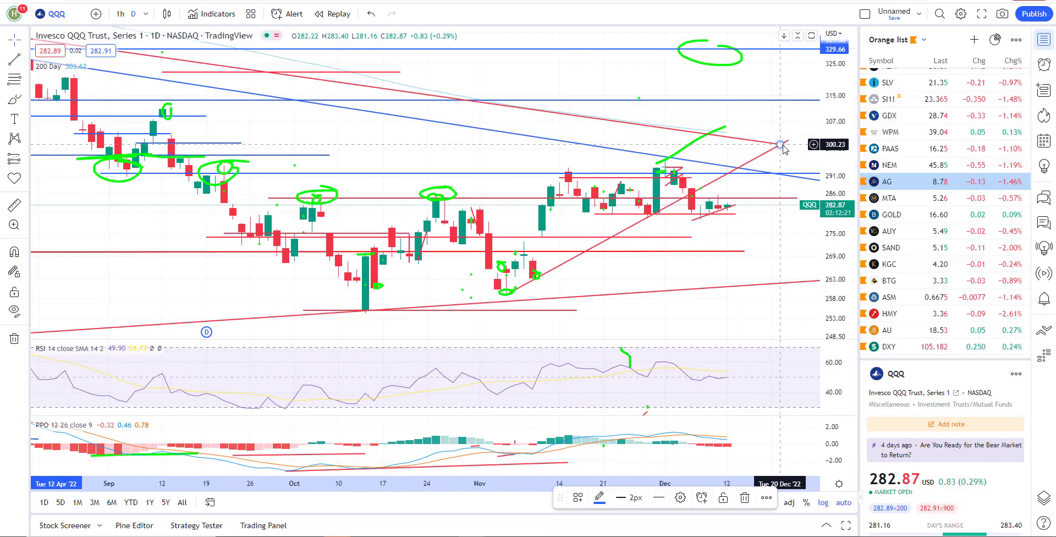
left_click(727, 141)
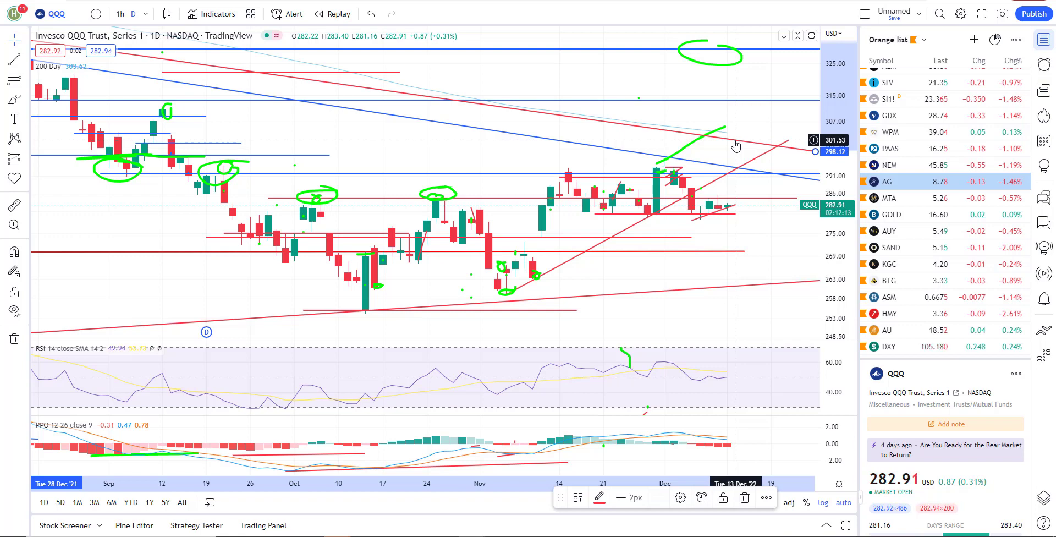
Step: Delete the green stroke above the early December candles and brush a green arrow toward the descending red trend line around mid-December
left_click(688, 146)
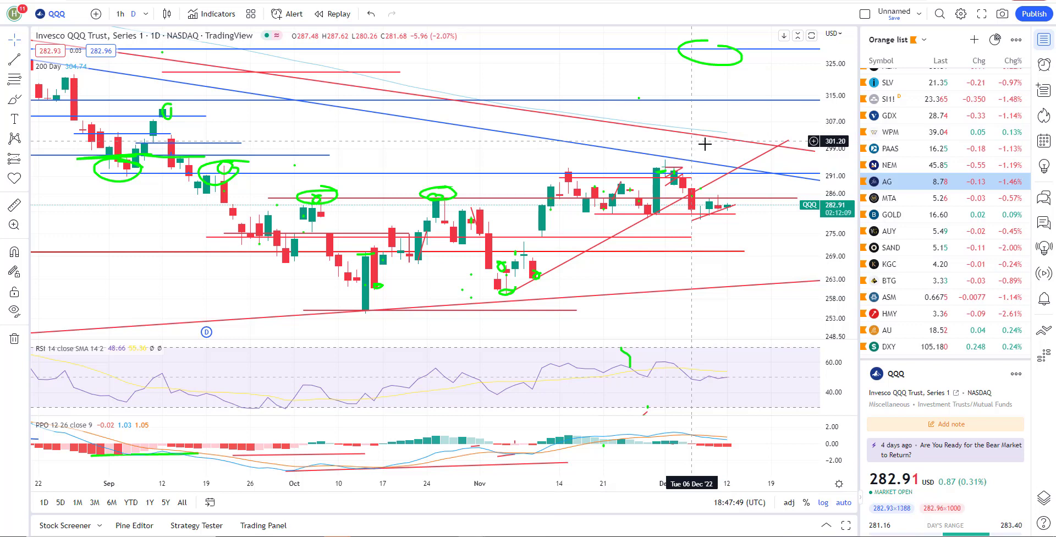
key("alt+b")
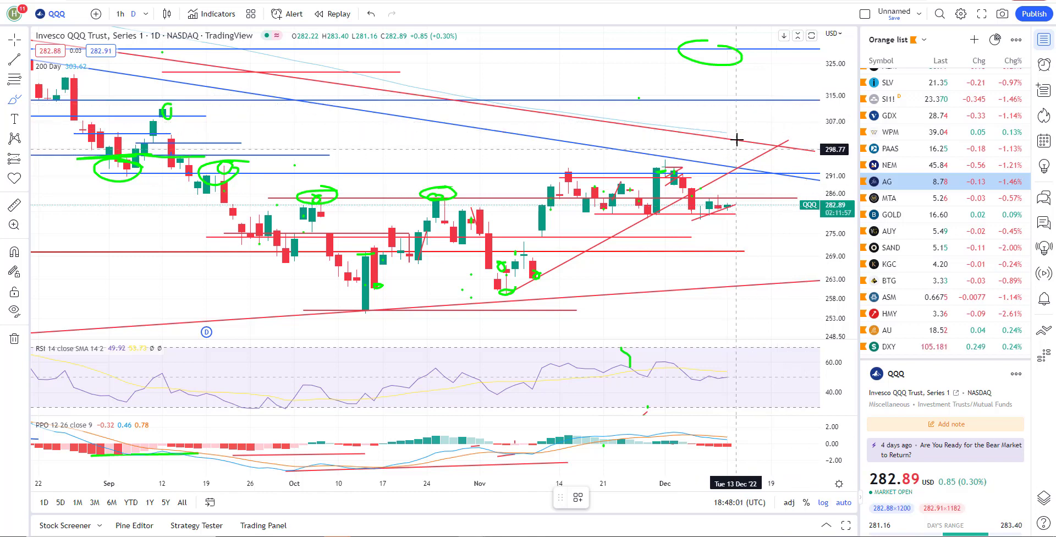
mouse_move(743, 122)
left_mouse_down()
mouse_move(744, 132)
mouse_move(796, 103)
mouse_move(749, 130)
left_mouse_up()
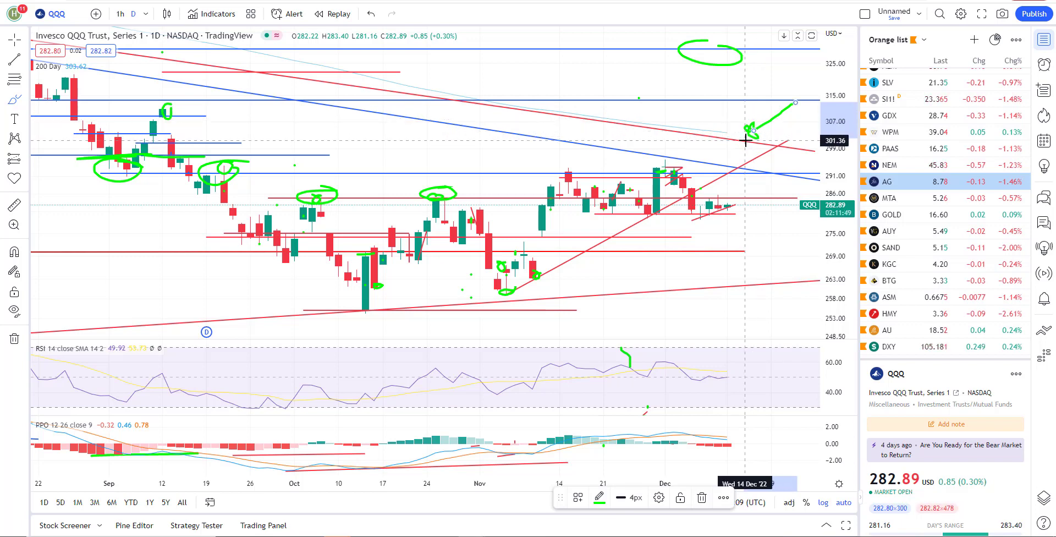
left_click(21, 43)
Step: Switch the chart to the 1-hour timeframe and brush a green line along the rising support beneath the 7 to 12 December candles
scroll(481, 277, "down", 10)
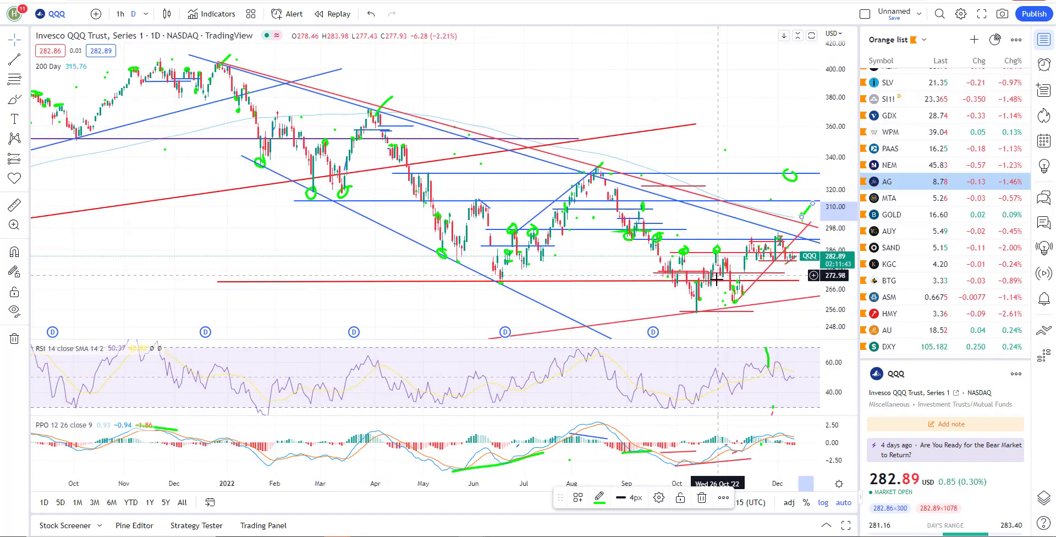
scroll(716, 280, "up", 5)
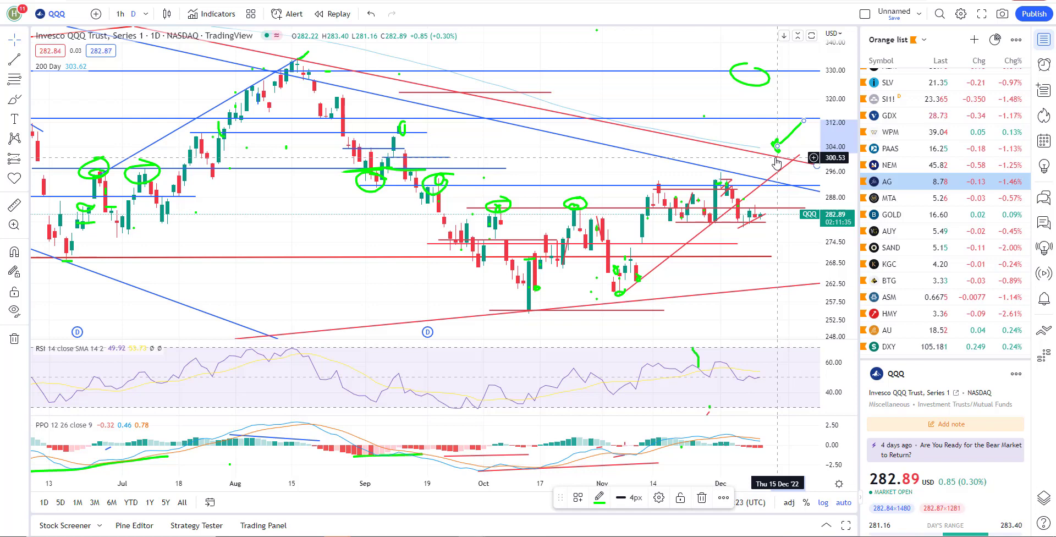
left_click(121, 14)
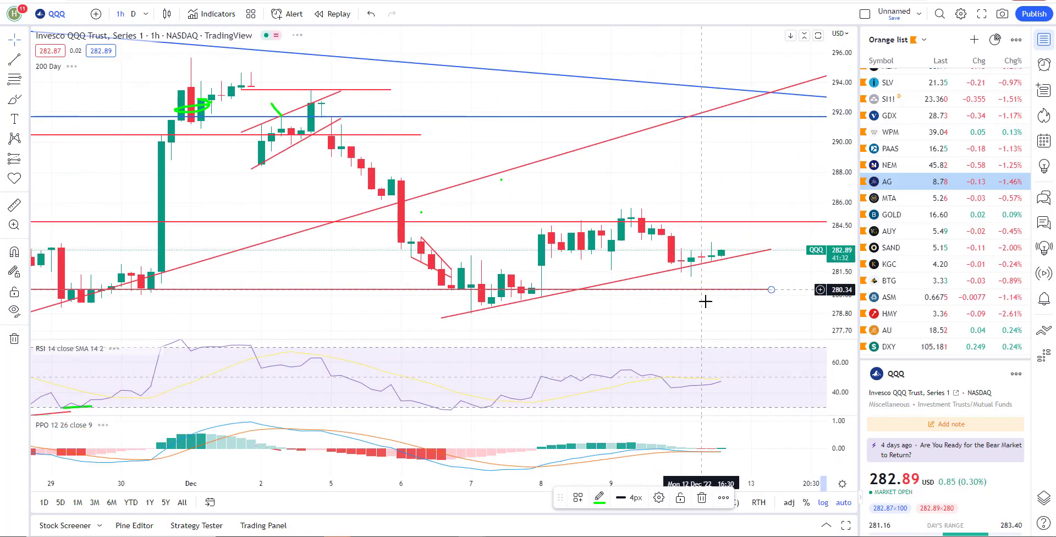
scroll(705, 300, "down", 2)
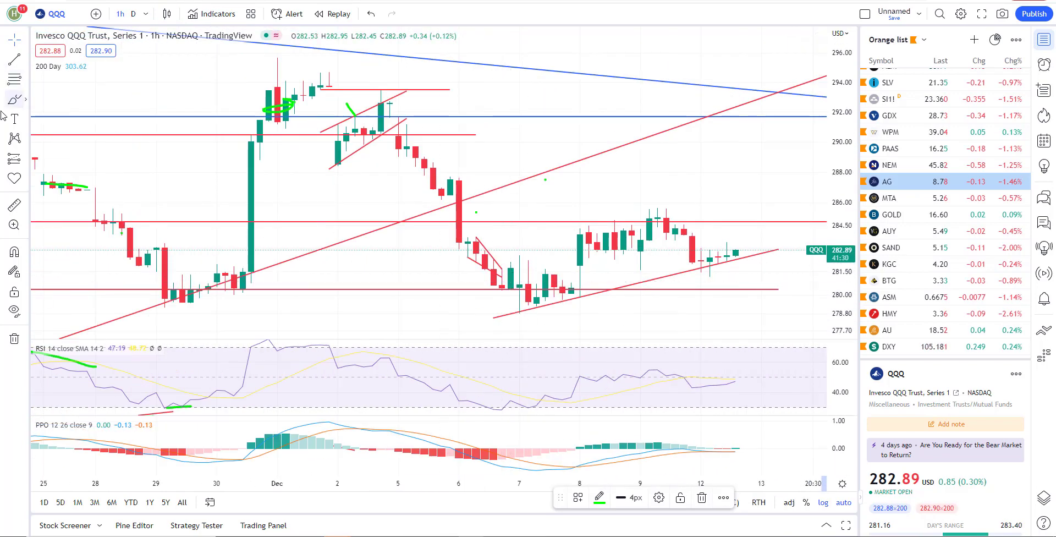
left_click_drag(531, 312, 796, 245)
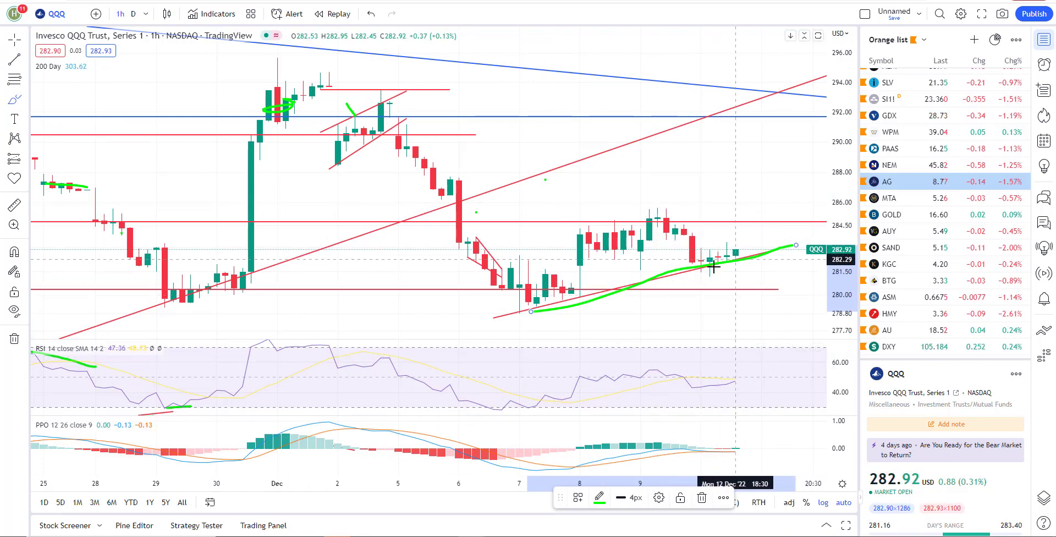
Step: Examine the hourly rising support in relation to the nearby horizontal levels and the longer descending trend lines
scroll(707, 422, "up", 3)
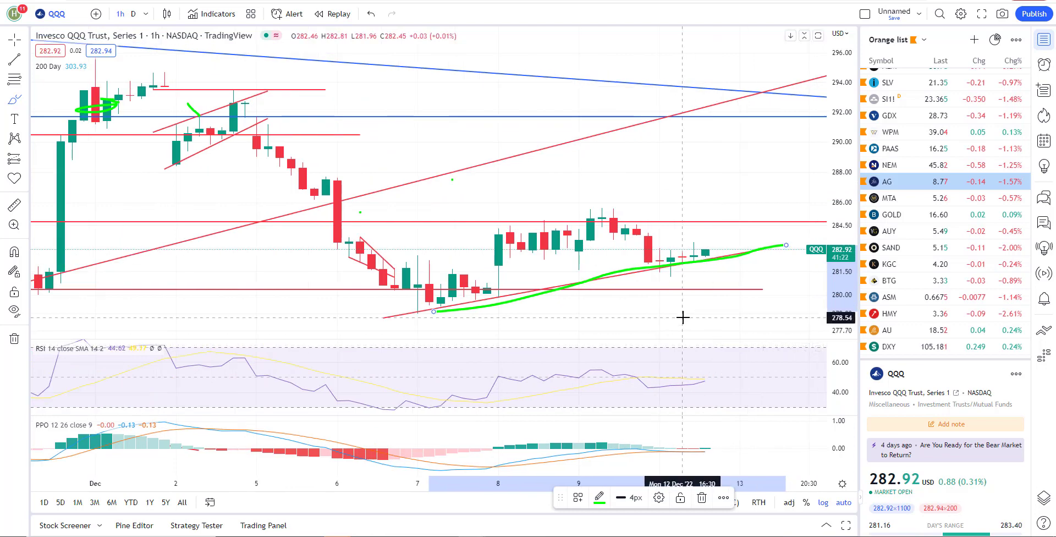
scroll(693, 330, "down", 3)
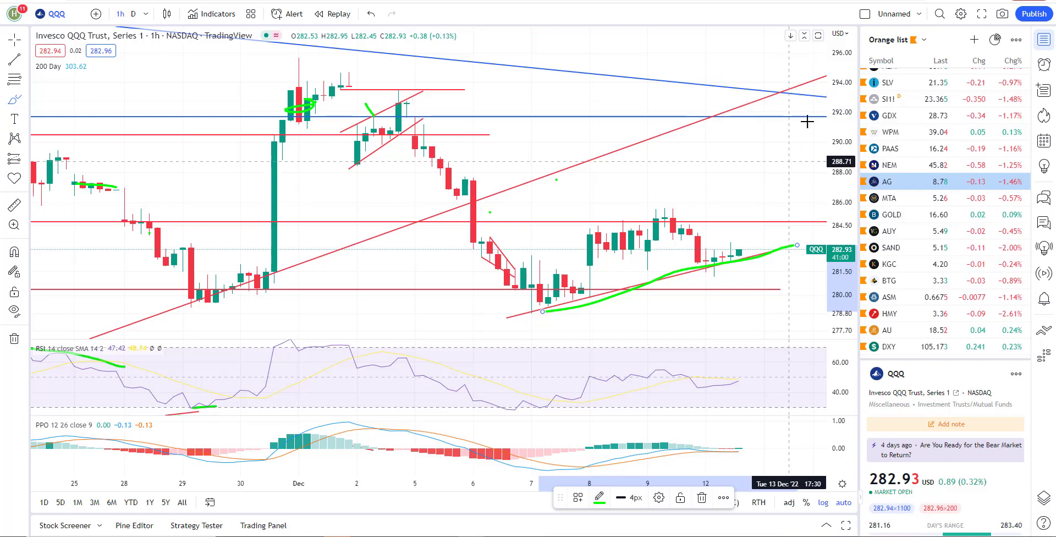
scroll(786, 189, "down", 10)
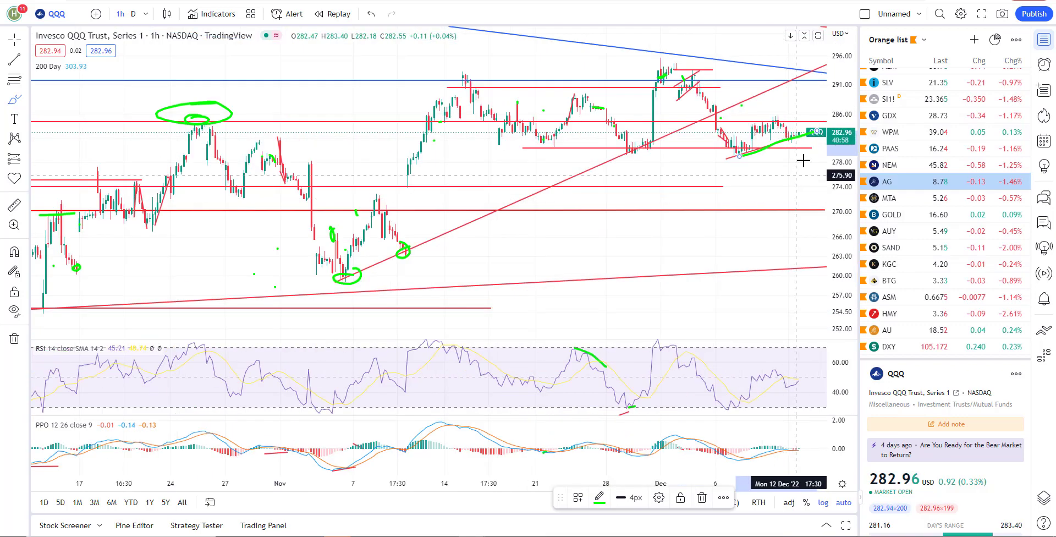
scroll(694, 272, "down", 8)
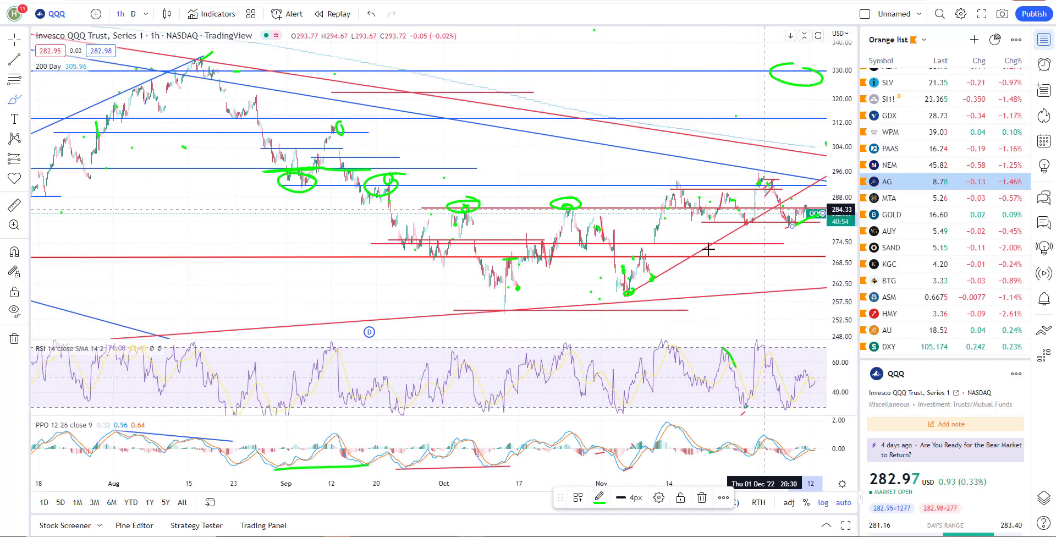
scroll(808, 252, "up", 5)
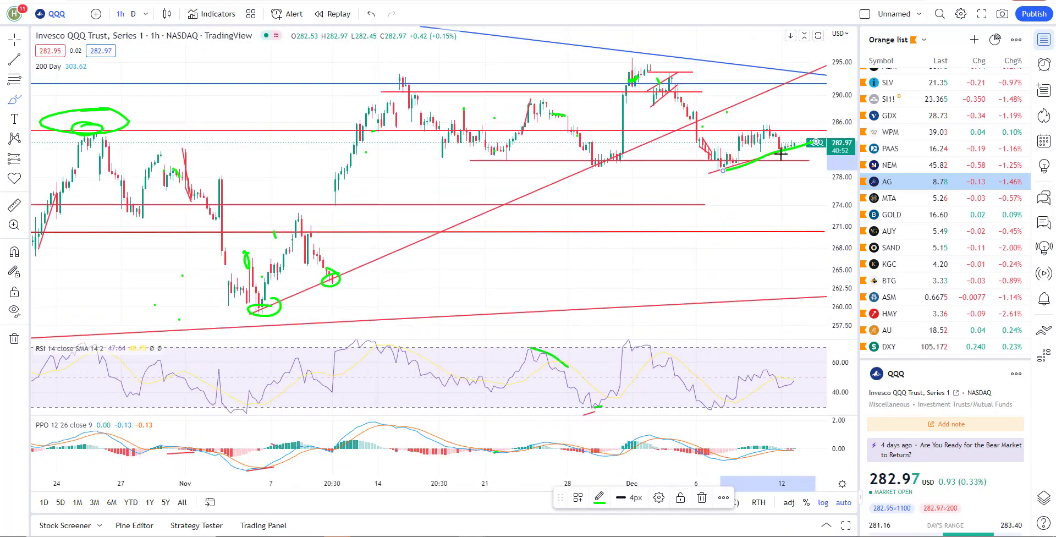
scroll(667, 278, "down", 5)
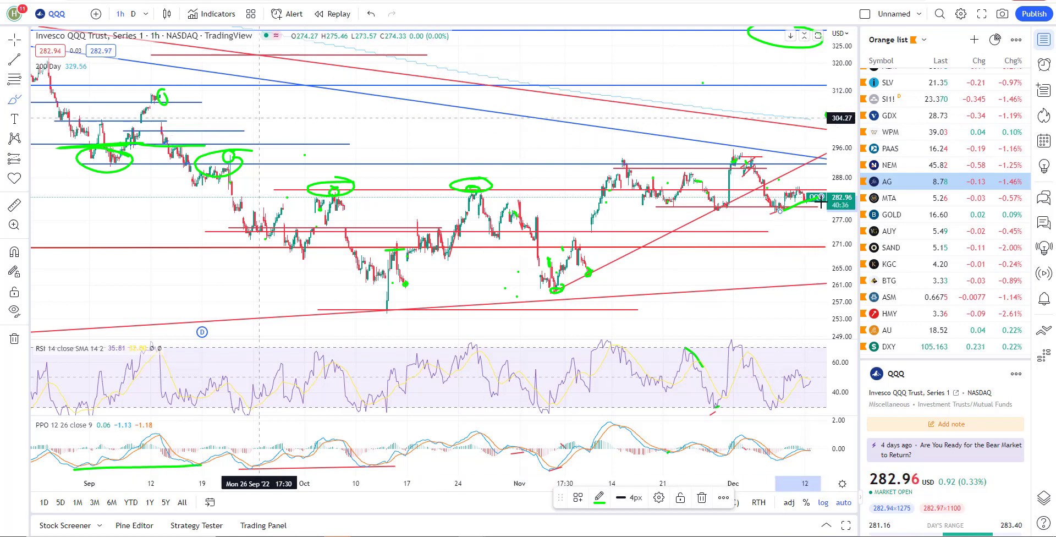
Step: Switch the chart to the weekly timeframe and examine the long-term rising channel and the 2022 decline within it
left_click(145, 14)
left_click(184, 374)
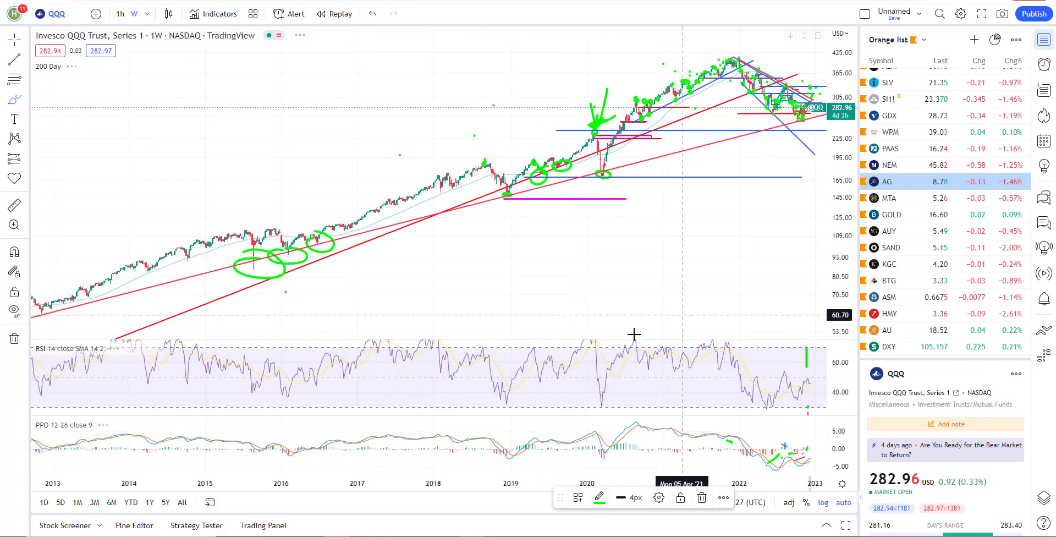
scroll(759, 376, "up", 5)
scroll(759, 376, "down", 10)
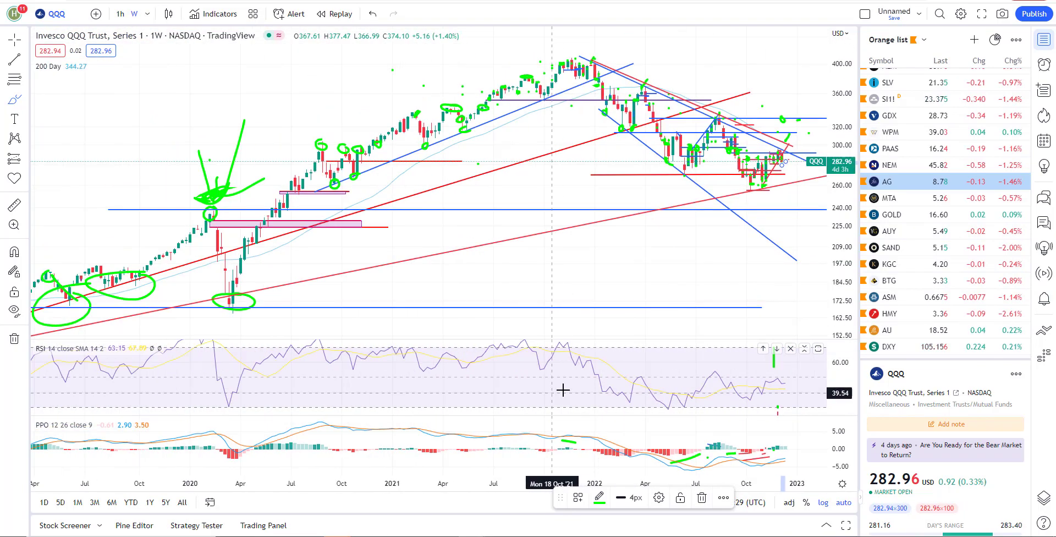
scroll(626, 385, "down", 5)
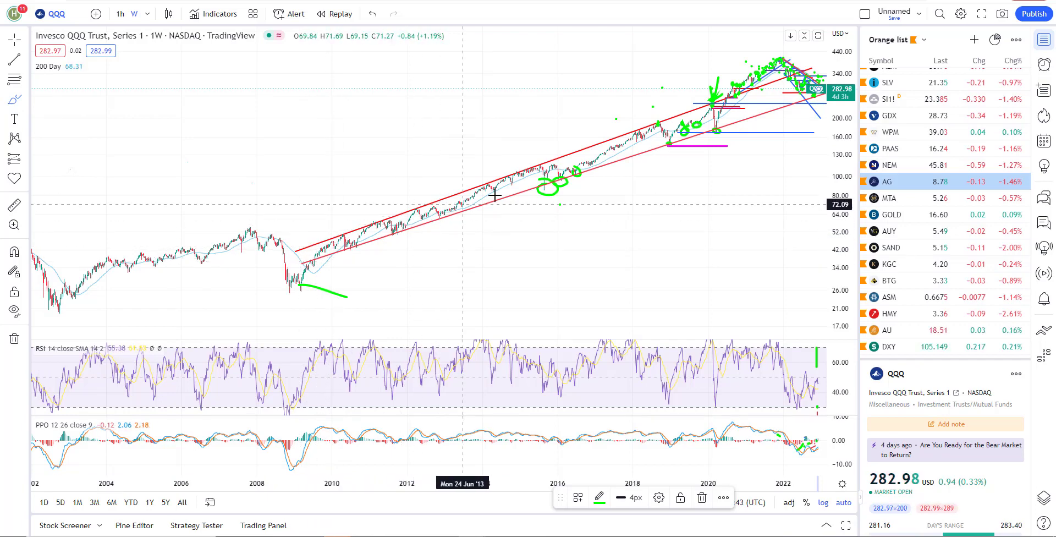
scroll(563, 181, "up", 3)
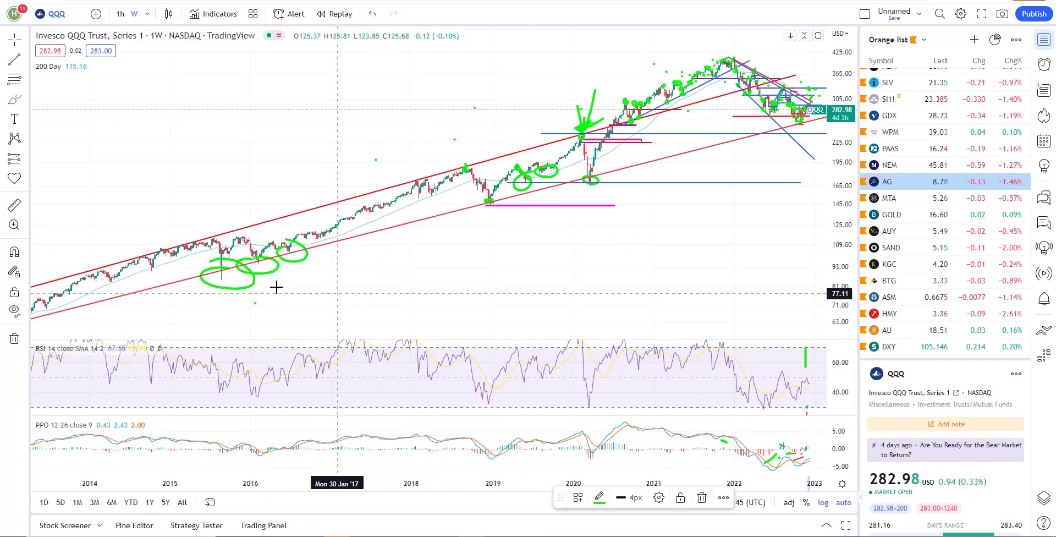
scroll(290, 284, "up", 5)
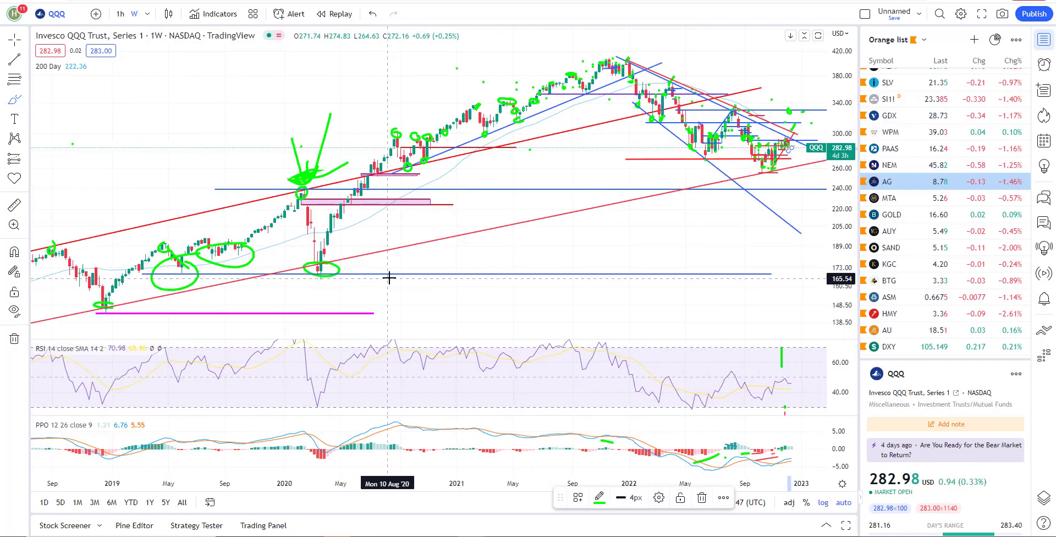
scroll(472, 326, "up", 4)
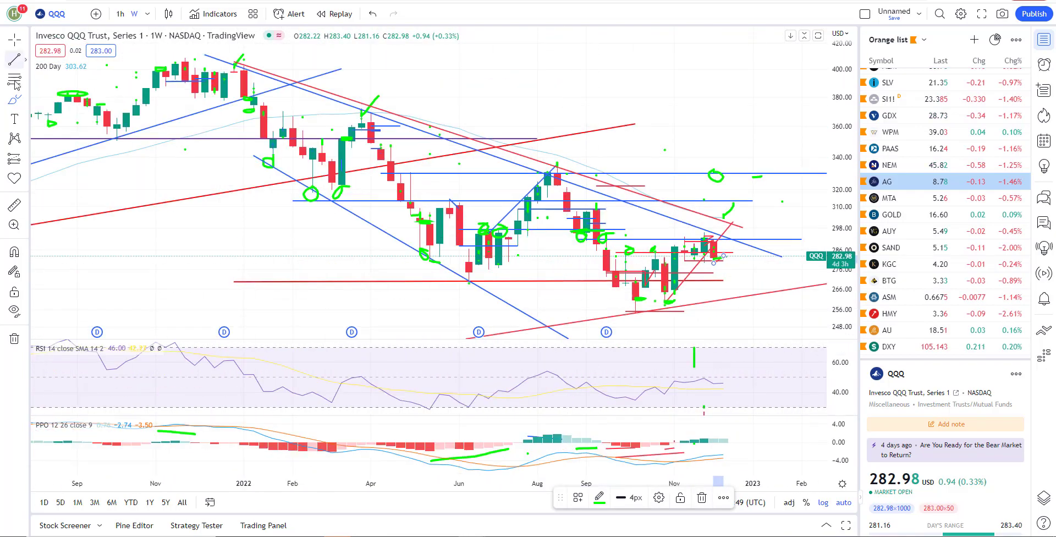
Step: Underline and circle the October and November 2022 weekly lows just above the rising channel line with the green brush
left_click(25, 100)
scroll(632, 283, "up", 2)
left_click(607, 285)
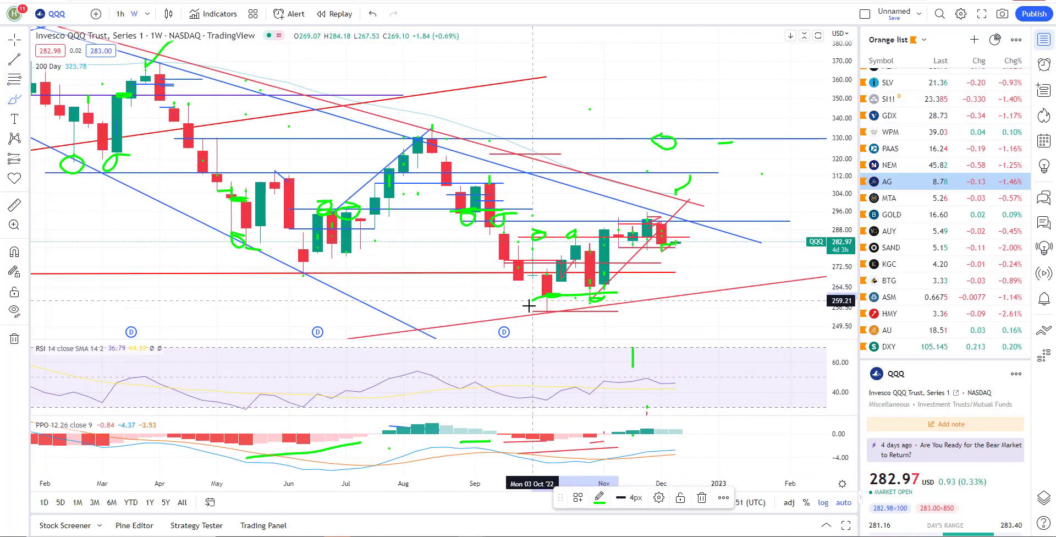
scroll(633, 280, "up", 2)
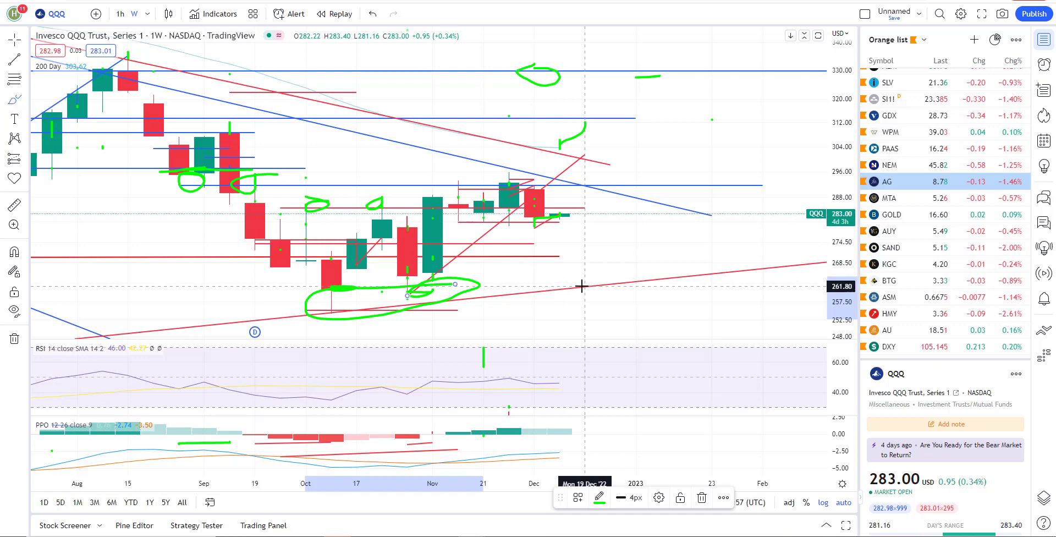
Step: Brush a green path along the rising weekly channel line around December 2022, ending with a downward arrow below it in January 2023
mouse_move(584, 273)
left_mouse_down()
mouse_move(636, 285)
mouse_move(635, 271)
left_mouse_up()
scroll(632, 276, "down", 3)
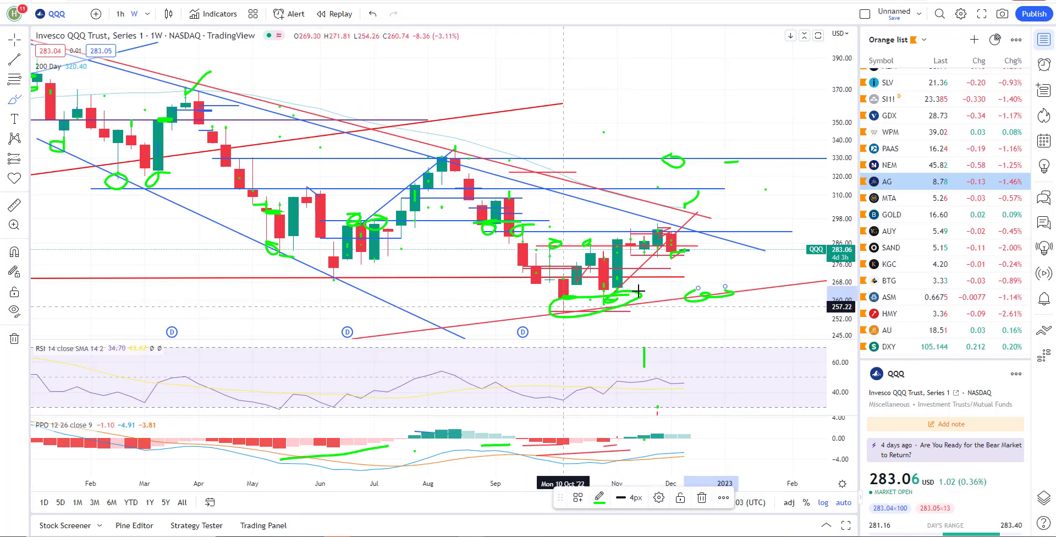
left_click_drag(724, 284, 736, 315)
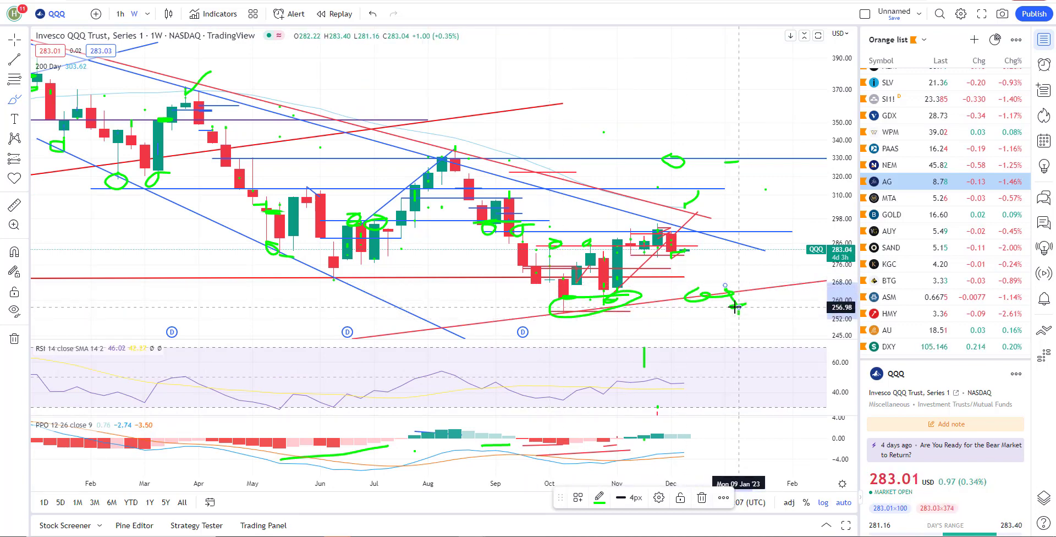
Step: Examine the long-term QQQ rising channel from the 2009 low, including its earlier touches of the lower line
scroll(613, 247, "down", 10)
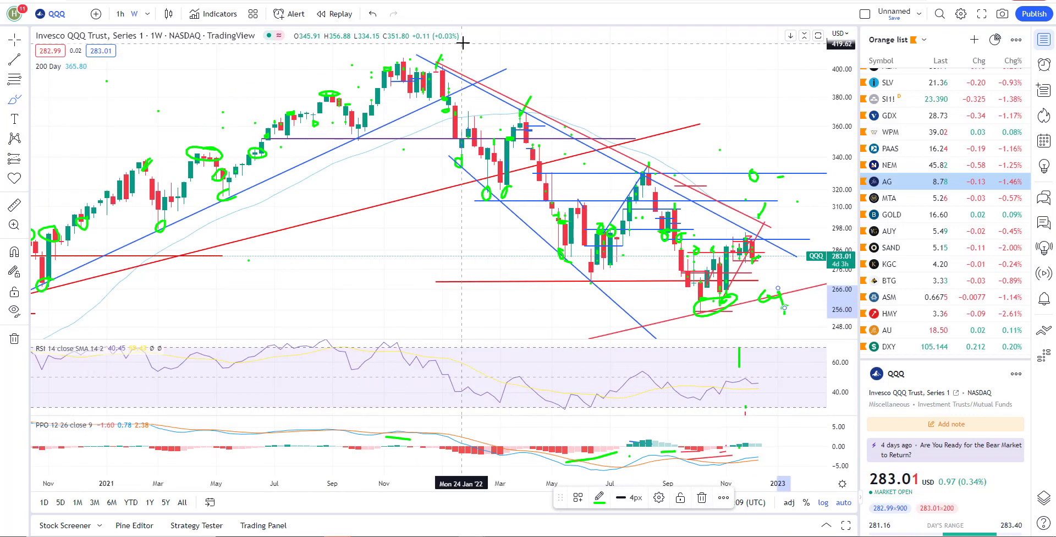
scroll(614, 247, "down", 5)
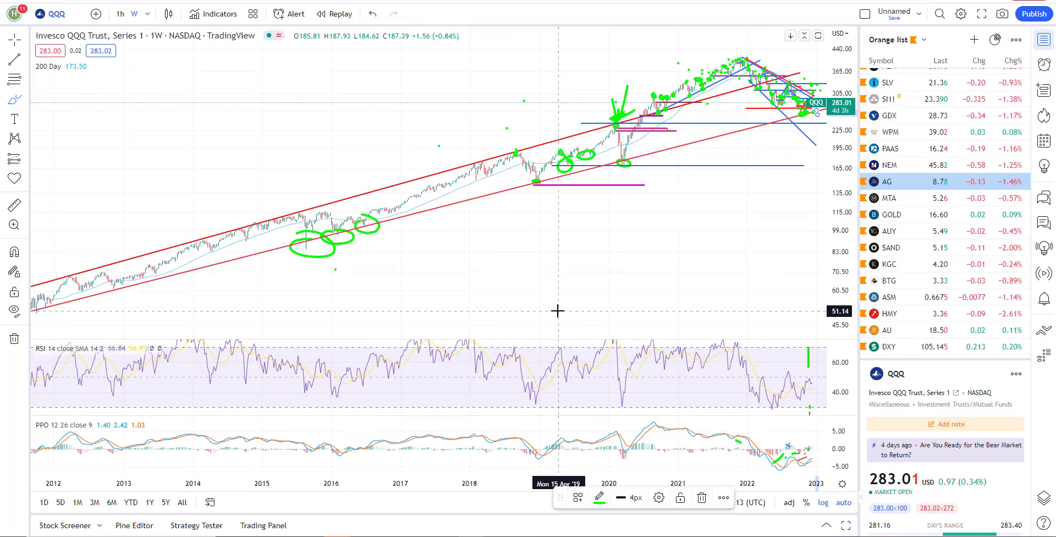
scroll(557, 311, "up", 5)
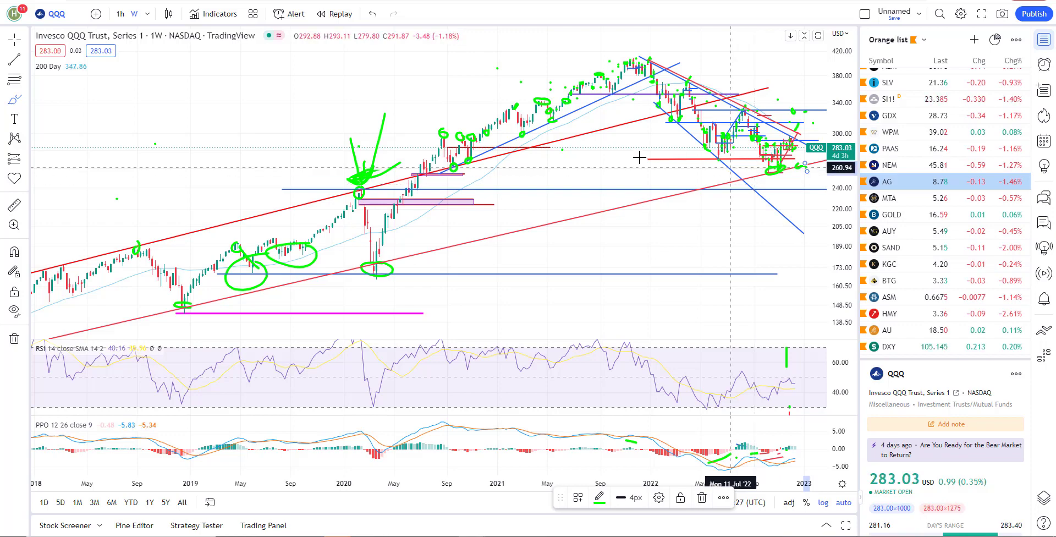
scroll(506, 231, "down", 6)
scroll(495, 222, "up", 2)
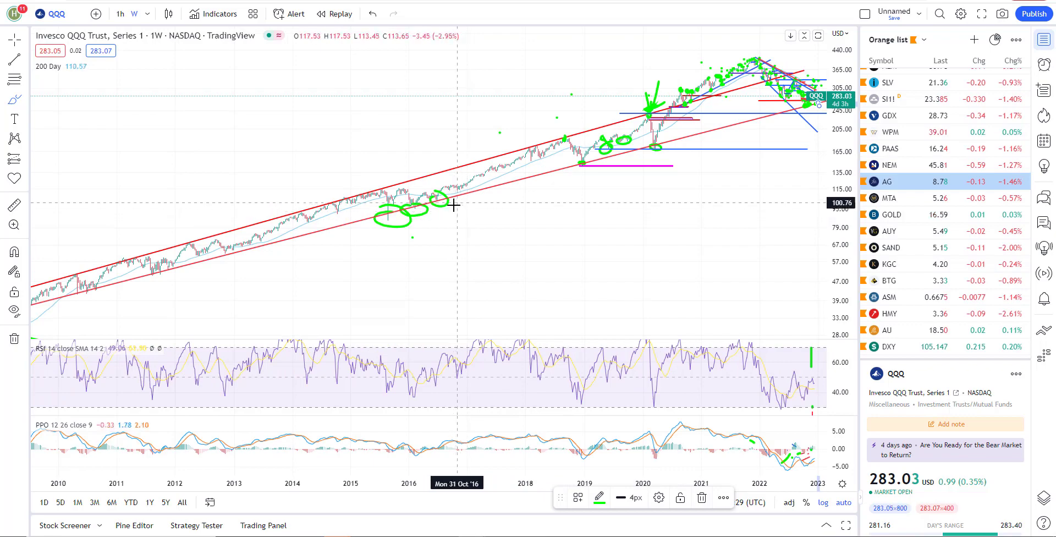
scroll(198, 302, "down", 1)
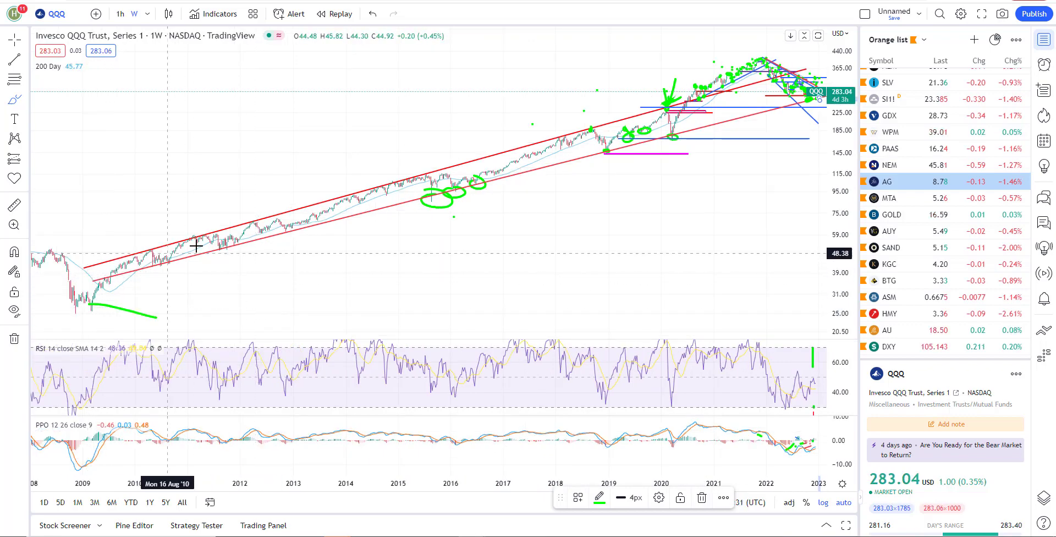
Step: Brush a short vertical green mark through the rising channel line between the December 2022 and January 2023 markings
scroll(589, 181, "up", 2)
scroll(597, 209, "up", 8)
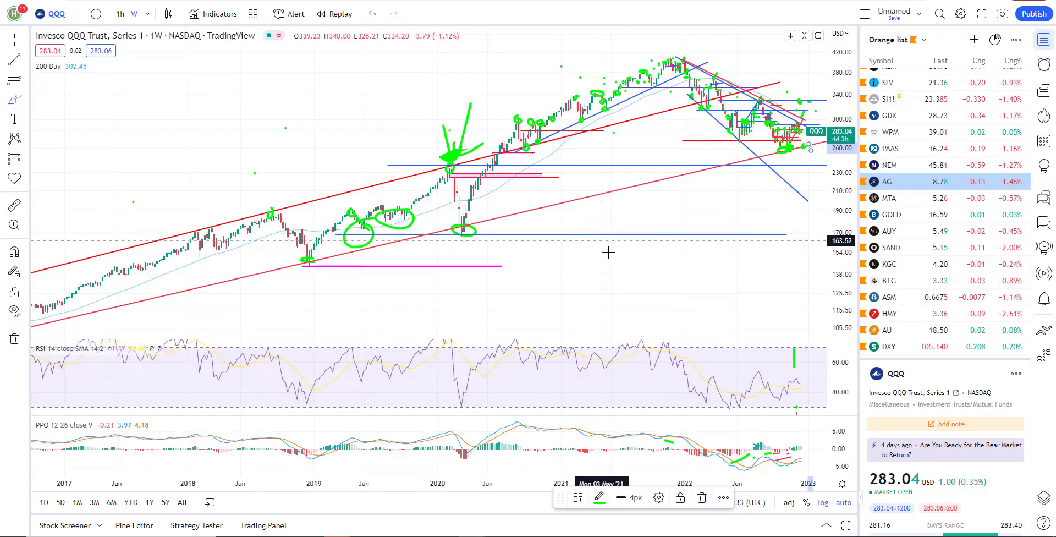
scroll(641, 359, "up", 3)
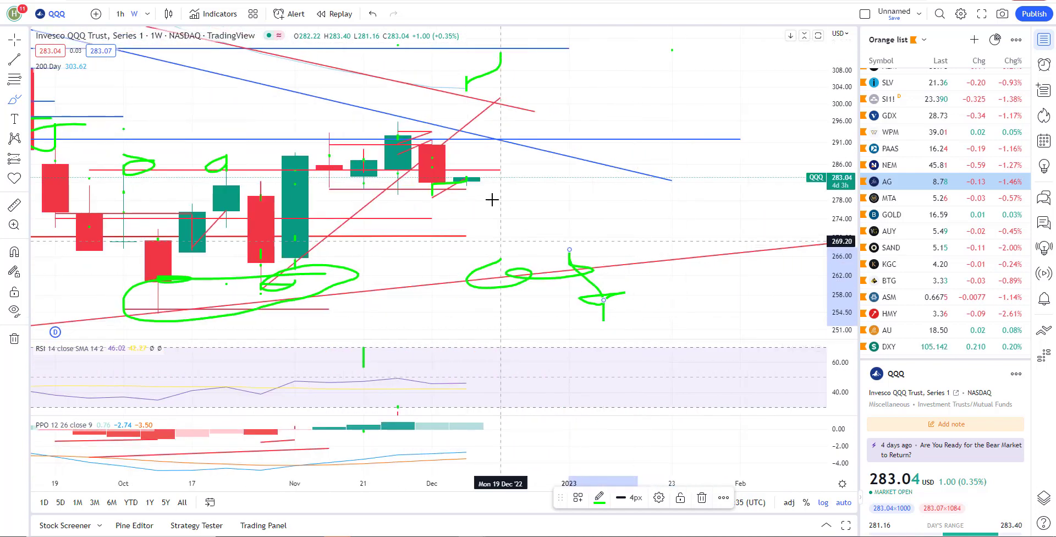
left_click_drag(535, 264, 534, 287)
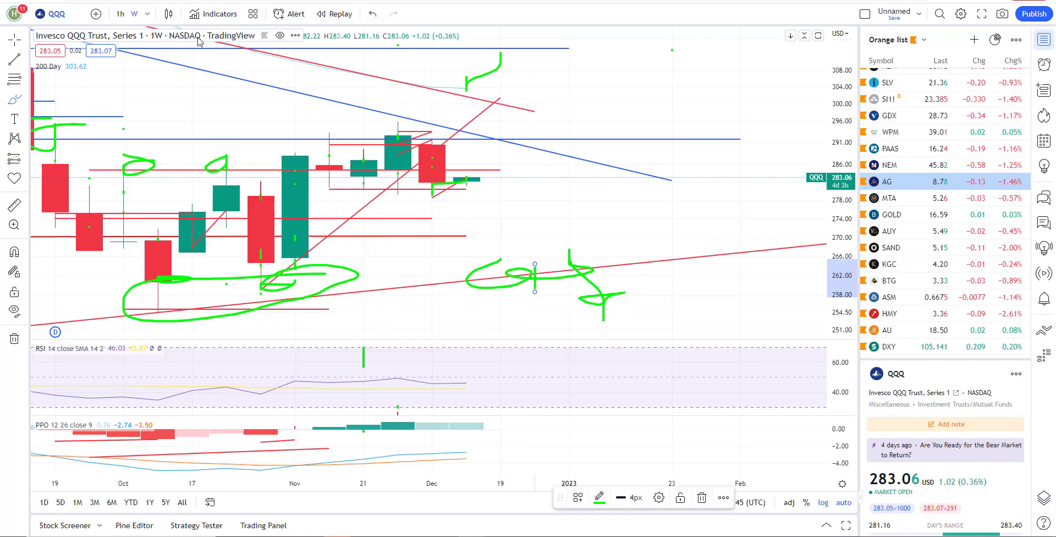
Step: Switch the chart symbol to SPY and examine its long-term weekly uptrend and the horizontal levels since 2009
left_click(65, 15)
type("spy")
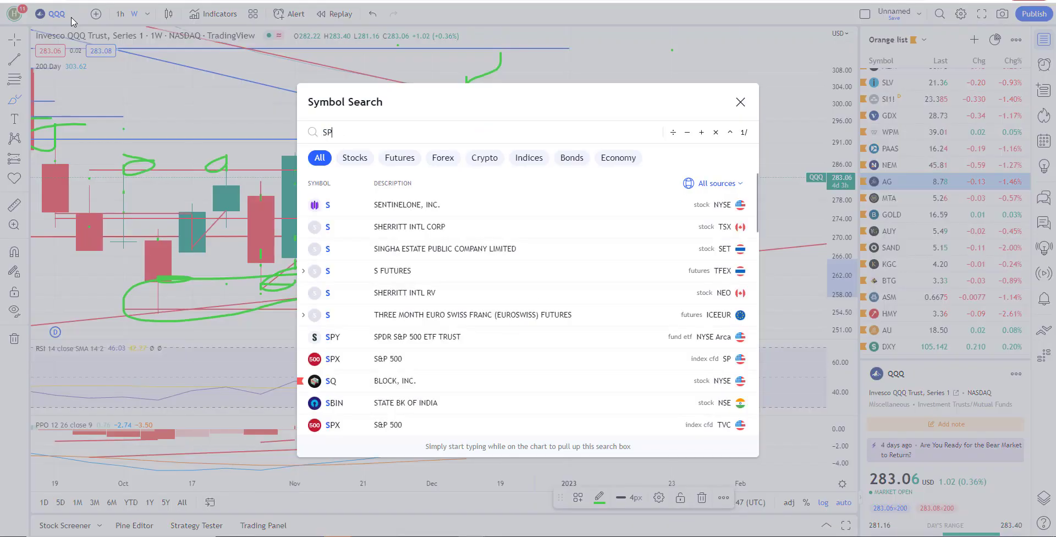
key("Return")
scroll(518, 306, "down", 10)
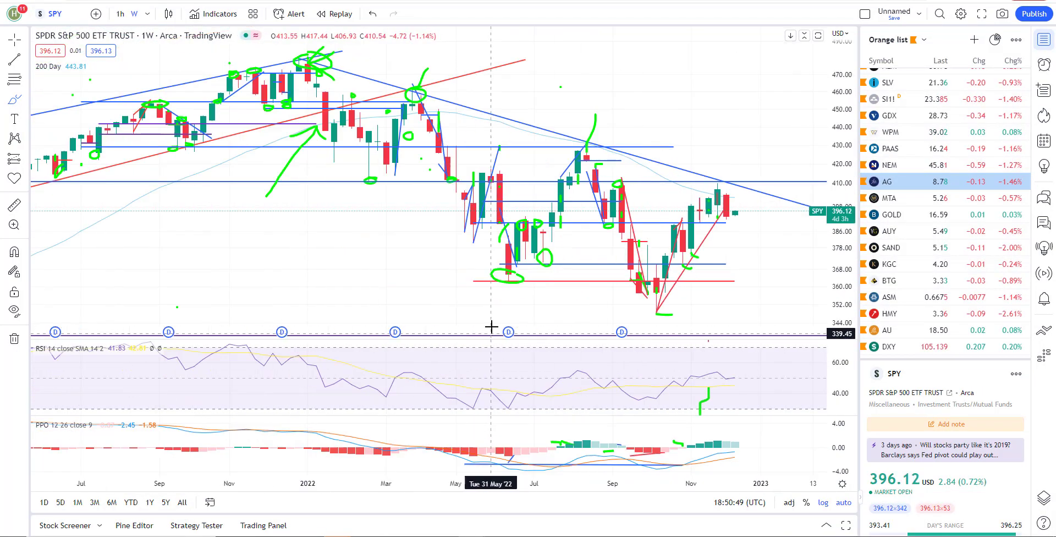
scroll(540, 329, "down", 5)
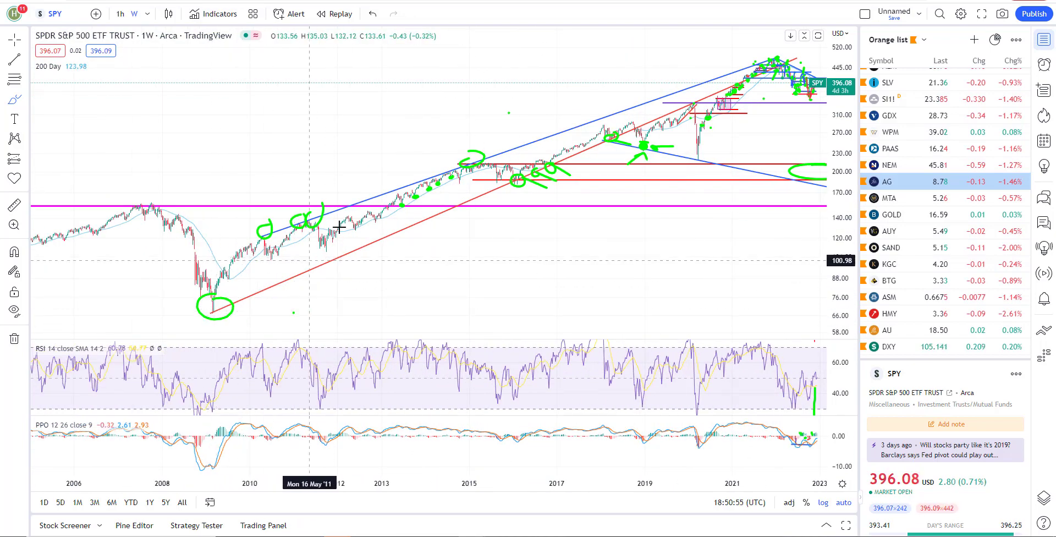
scroll(541, 220, "up", 5)
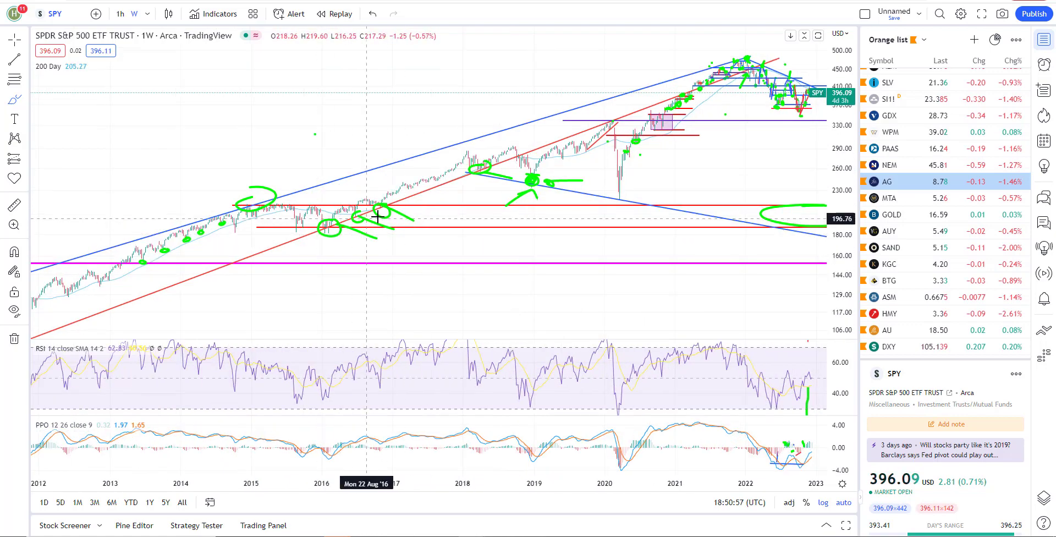
scroll(165, 220, "down", 2)
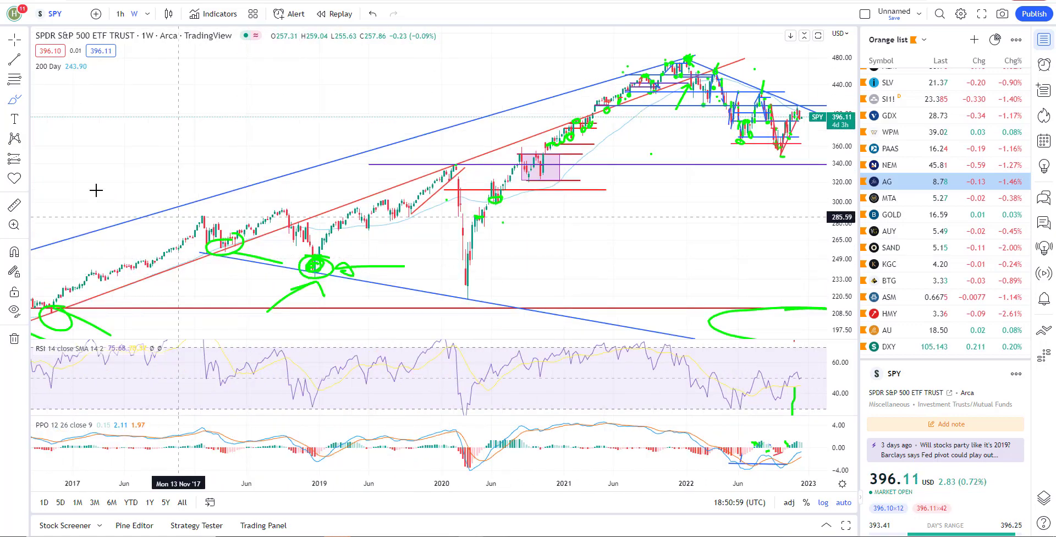
Step: Mark SPY's February 2020 high at the rising red line with a green brush circle and pointer line
left_click(20, 97)
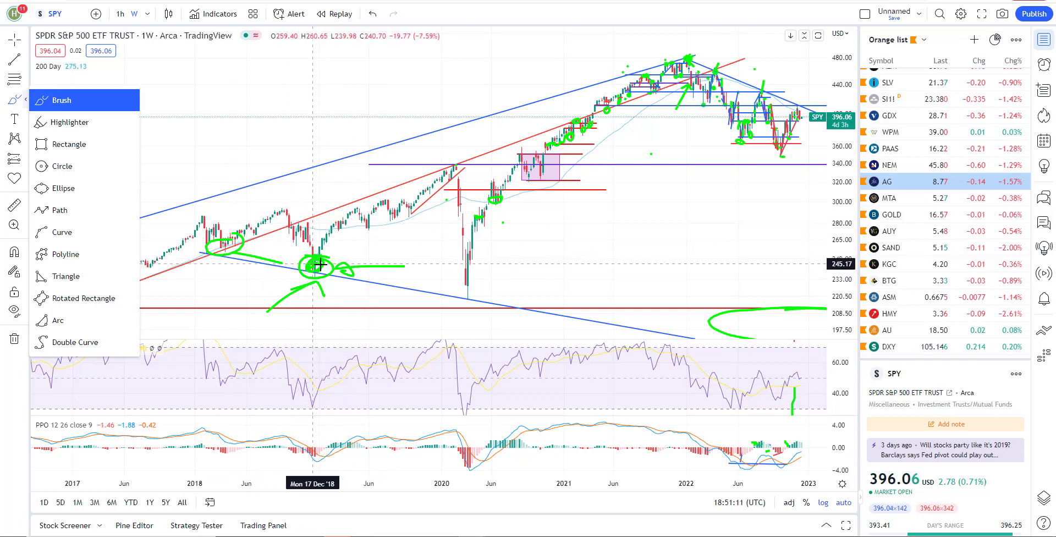
scroll(315, 267, "up", 4)
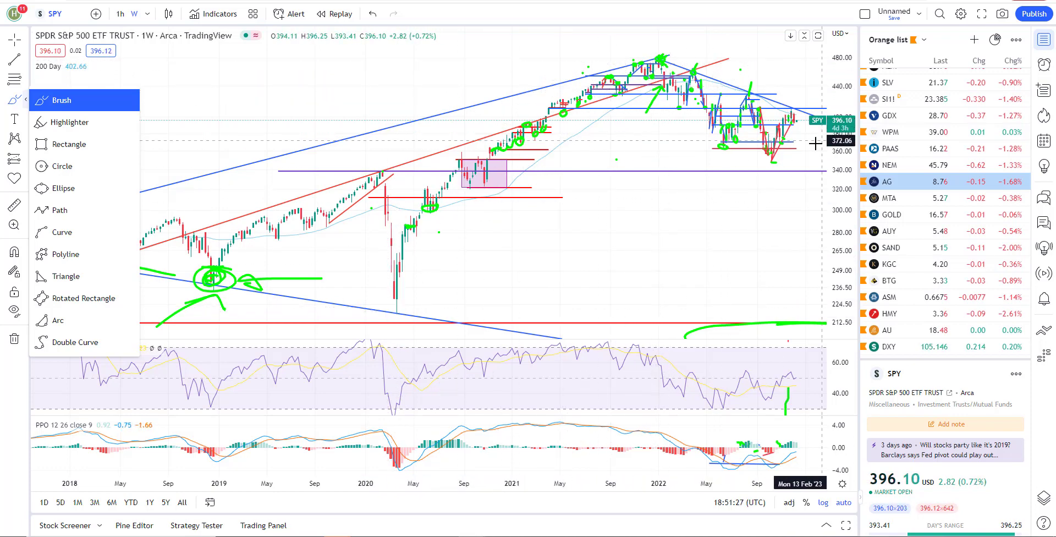
scroll(814, 143, "up", 5)
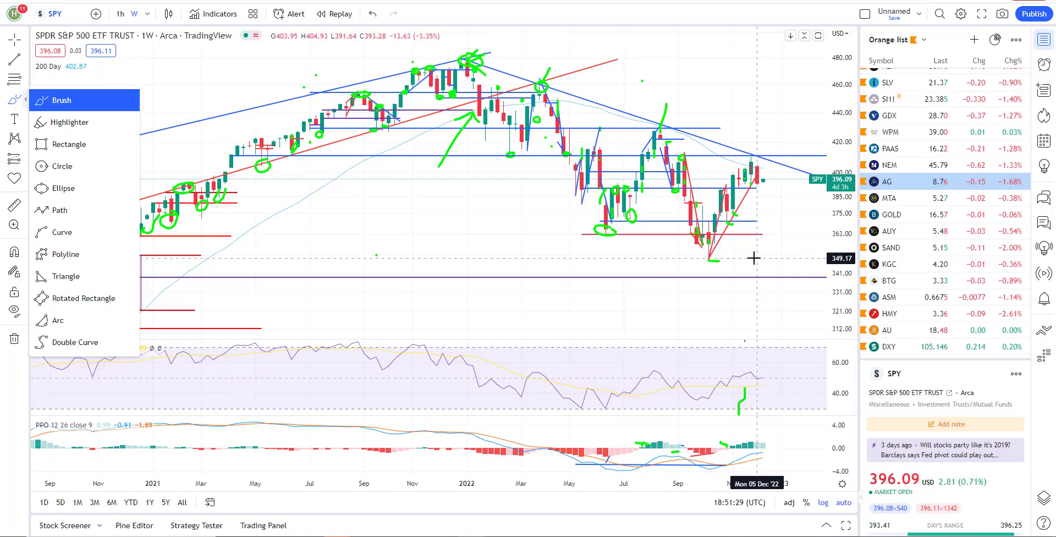
scroll(788, 124, "down", 5)
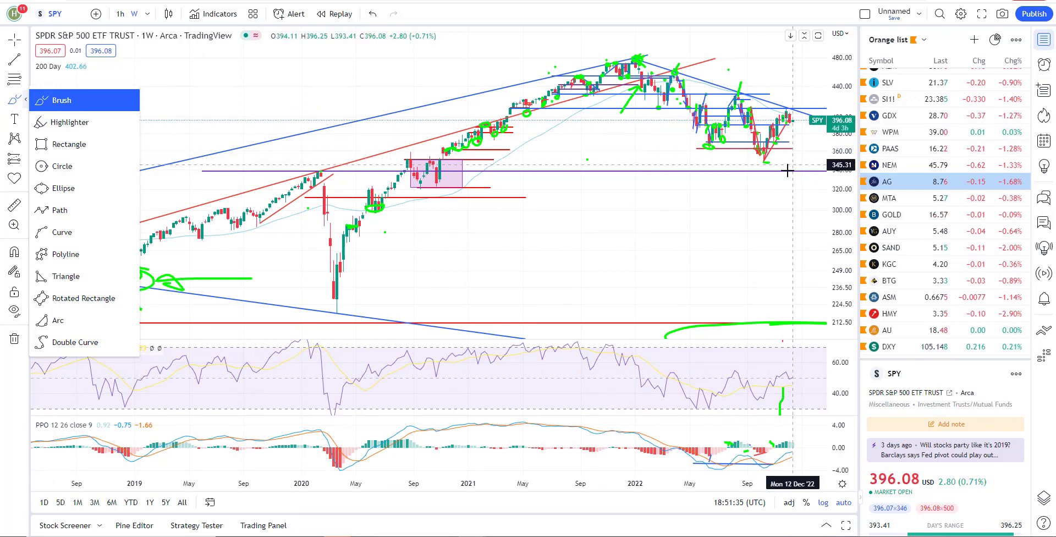
scroll(787, 170, "up", 3)
scroll(758, 219, "up", 3)
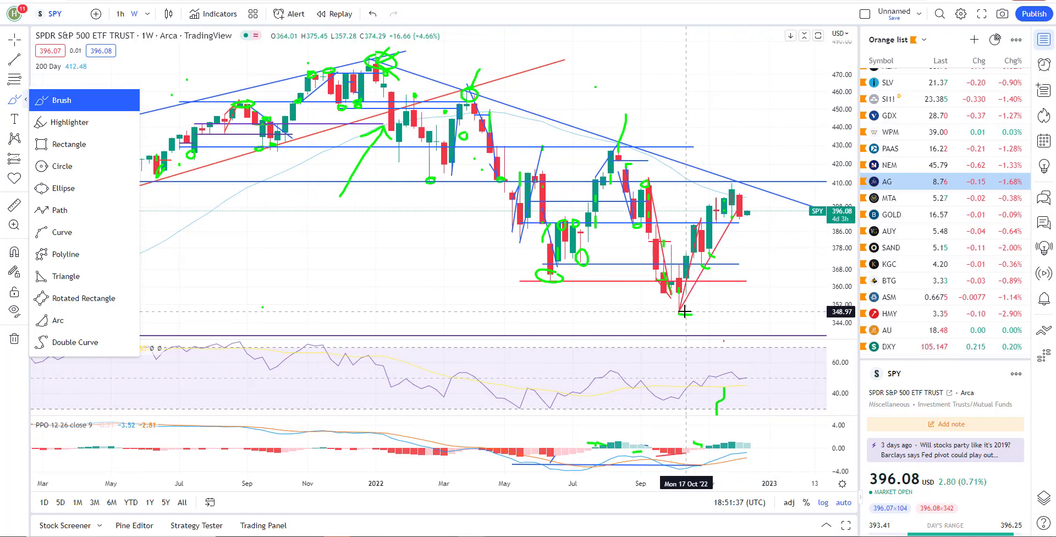
scroll(788, 334, "down", 1)
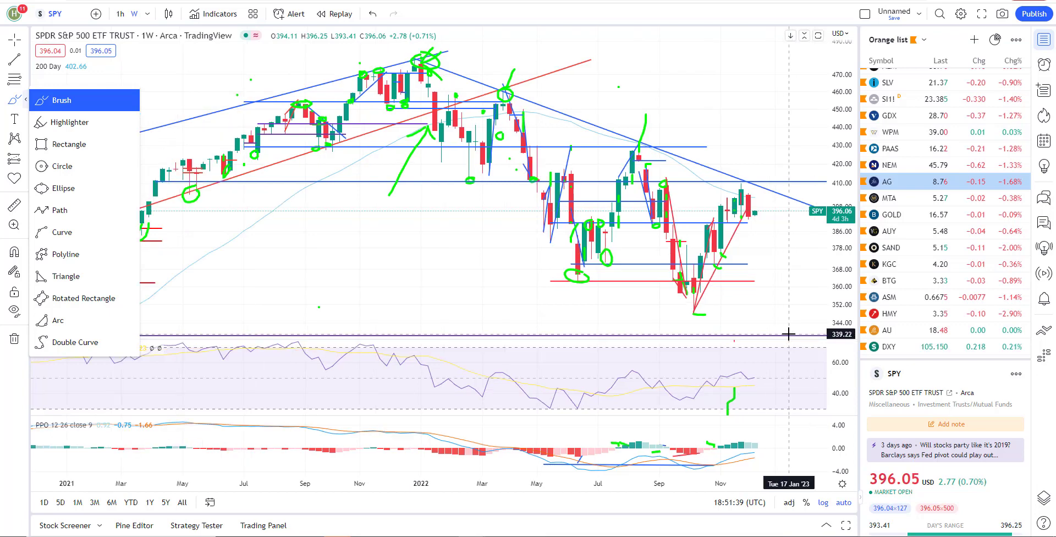
scroll(789, 336, "down", 5)
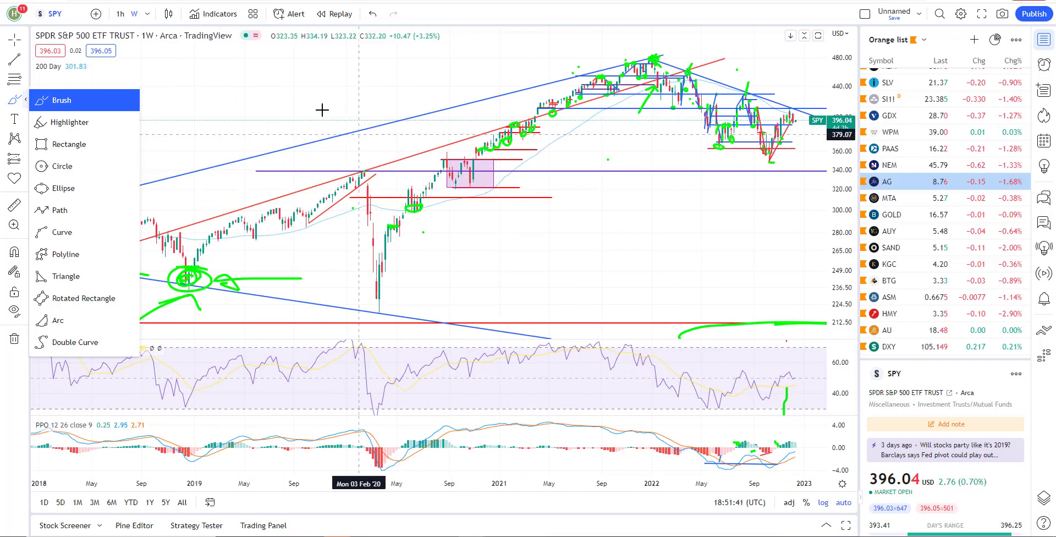
left_click(377, 174)
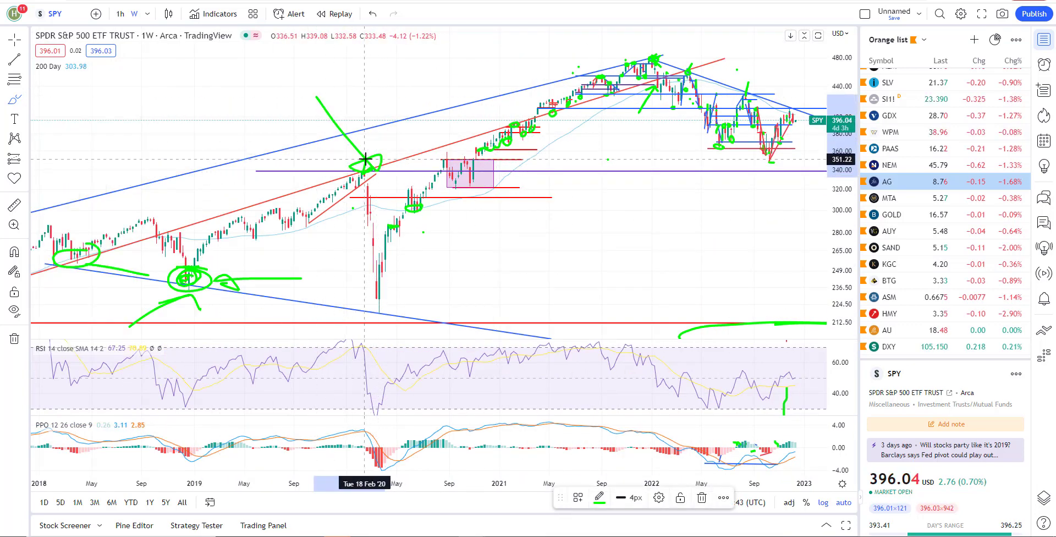
Step: Brush a green pointer to SPY's late November 2022 high at the descending blue line and a small mark just beneath that line
scroll(653, 225, "up", 2)
scroll(652, 225, "up", 4)
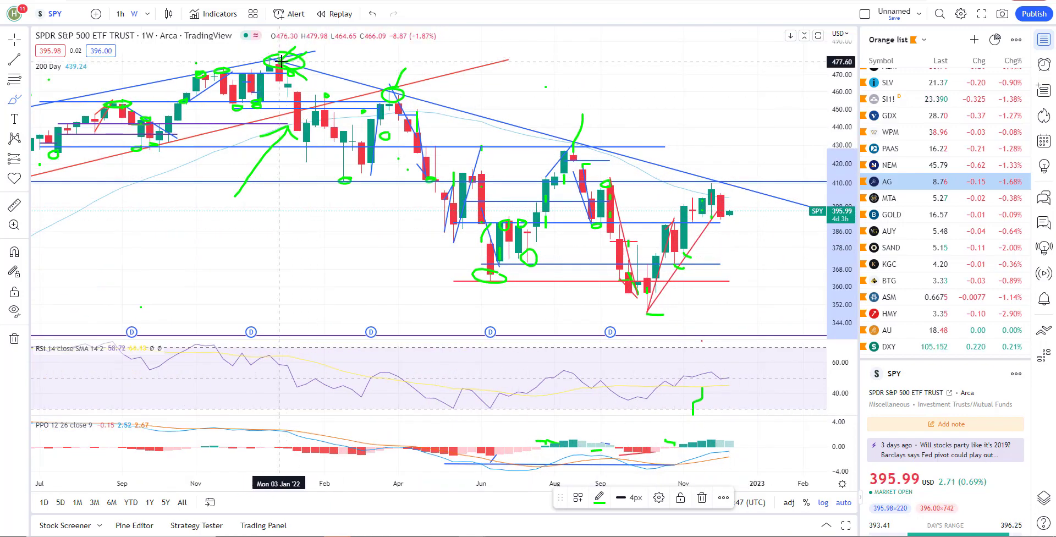
left_click_drag(668, 120, 641, 157)
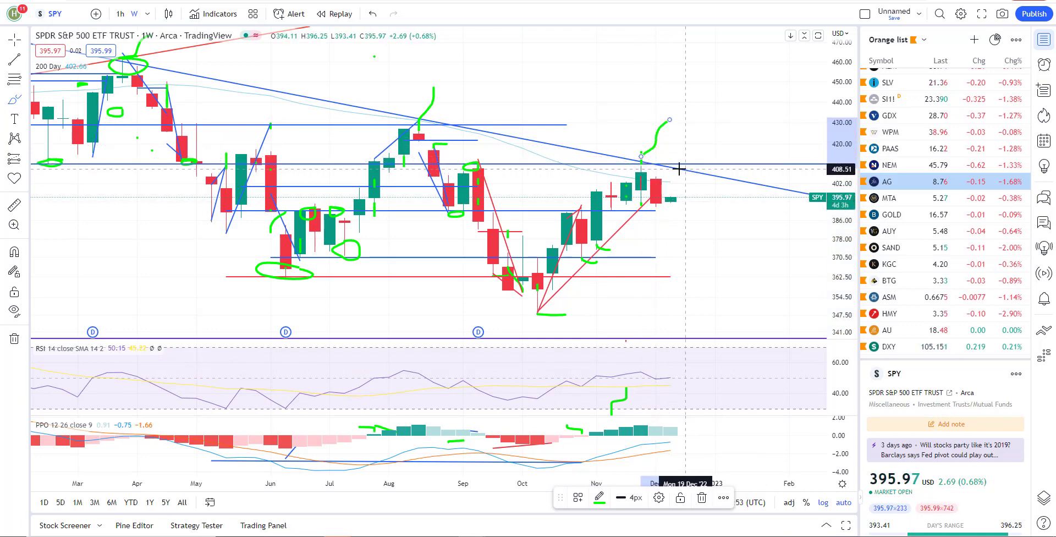
left_click_drag(680, 169, 682, 171)
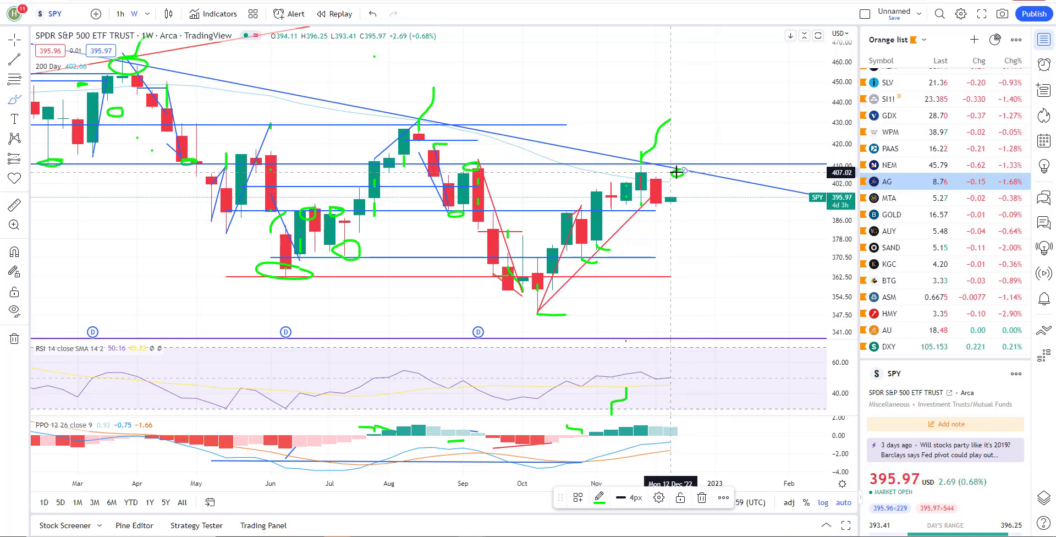
Step: Brush a green downward path from SPY's latest weekly candle toward the purple horizontal level near 340
scroll(675, 172, "down", 3)
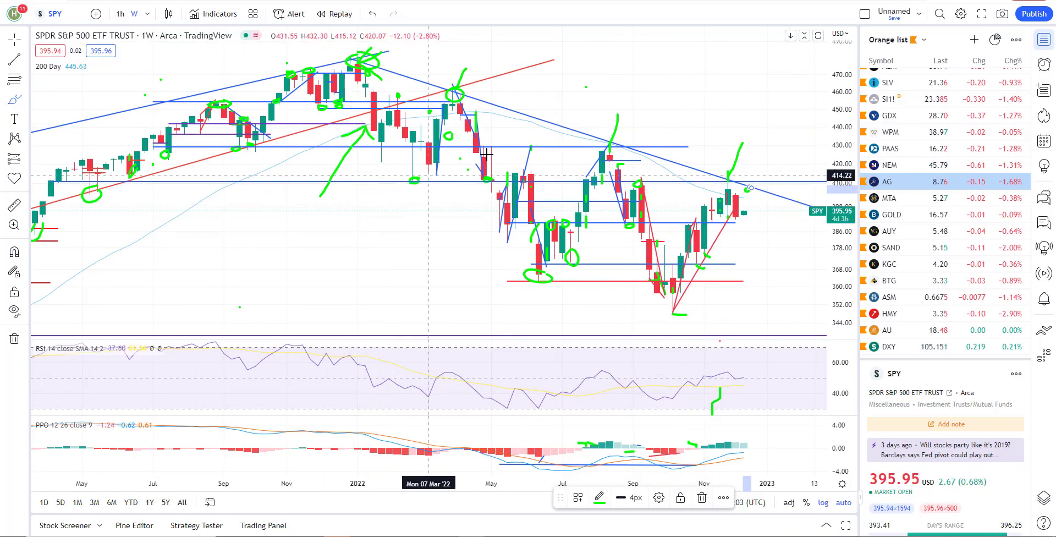
scroll(714, 198, "up", 3)
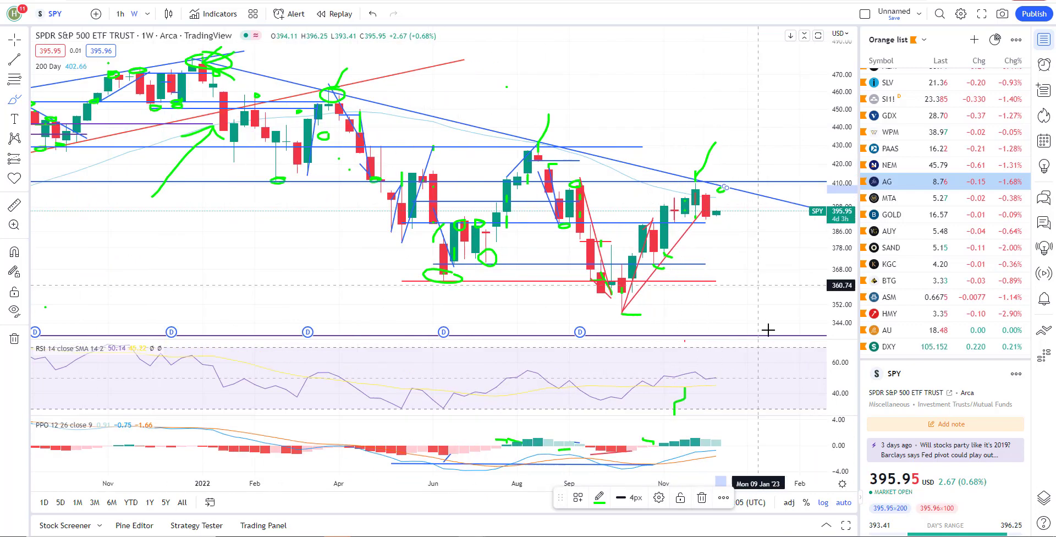
left_click_drag(709, 201, 749, 329)
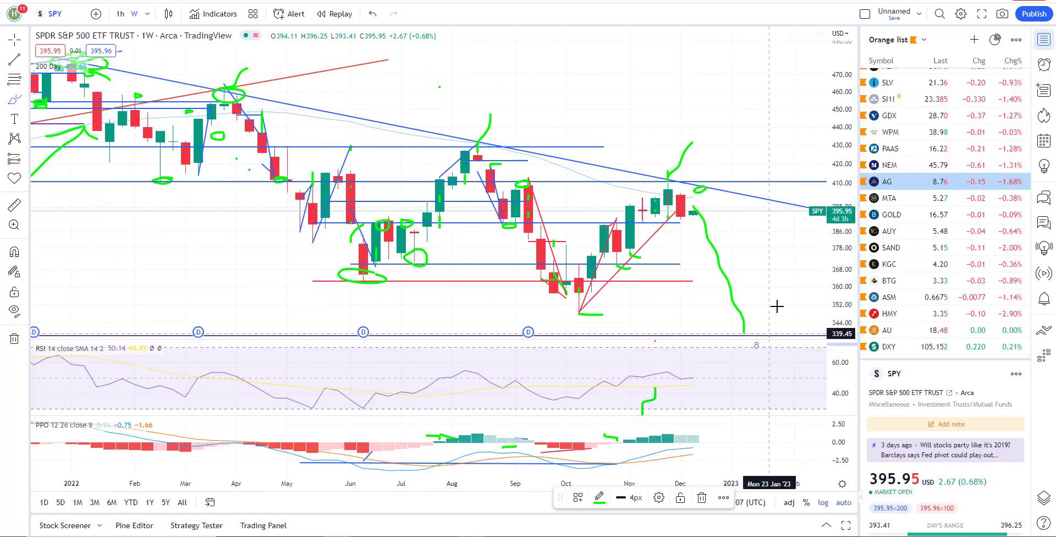
Step: Switch the chart to IWM and brush green pointers at the November 2021, August 2022 and December 2022 touches of the descending red line
scroll(730, 282, "down", 3)
scroll(730, 281, "down", 3)
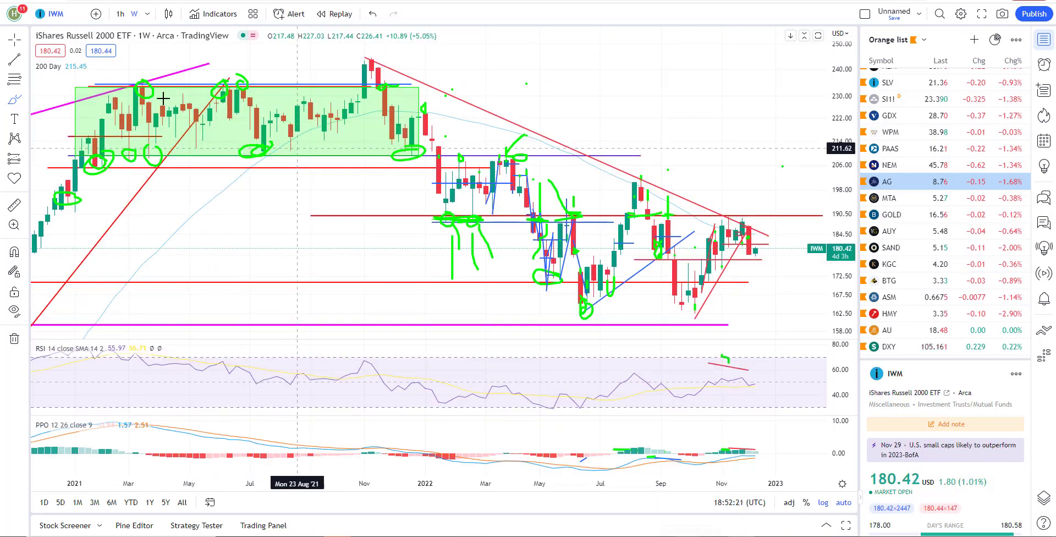
left_click(25, 99)
left_click_drag(378, 68, 423, 53)
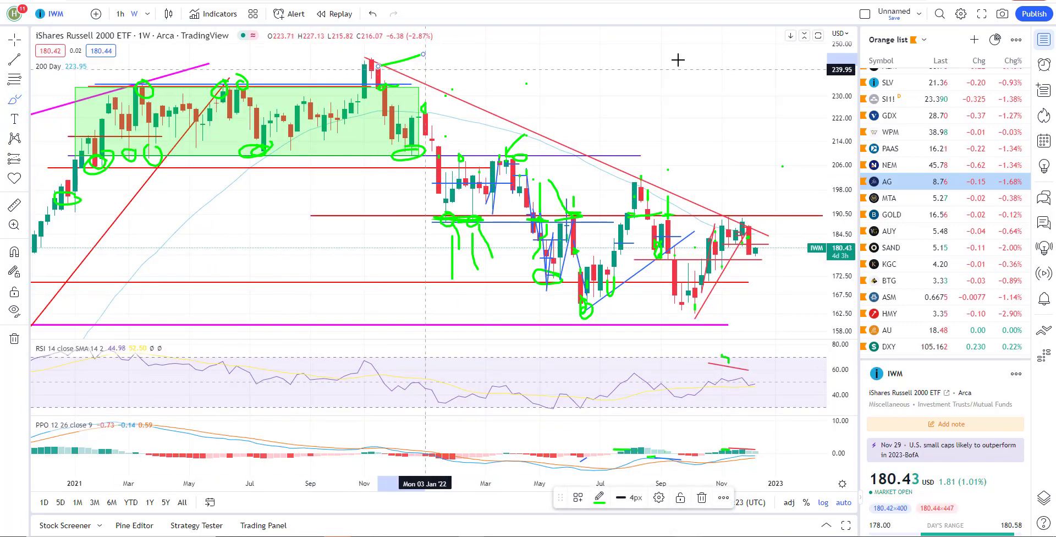
left_click_drag(660, 143, 647, 165)
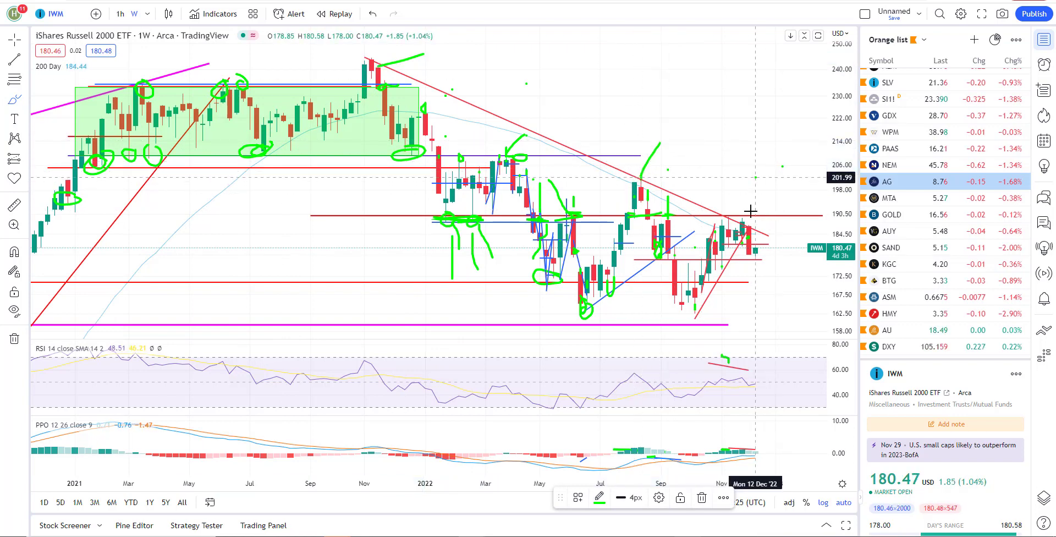
left_click_drag(749, 229, 755, 179)
Step: Brush a vertical green line from IWM's latest weekly candle up to the descending red trend line
scroll(615, 254, "up", 5)
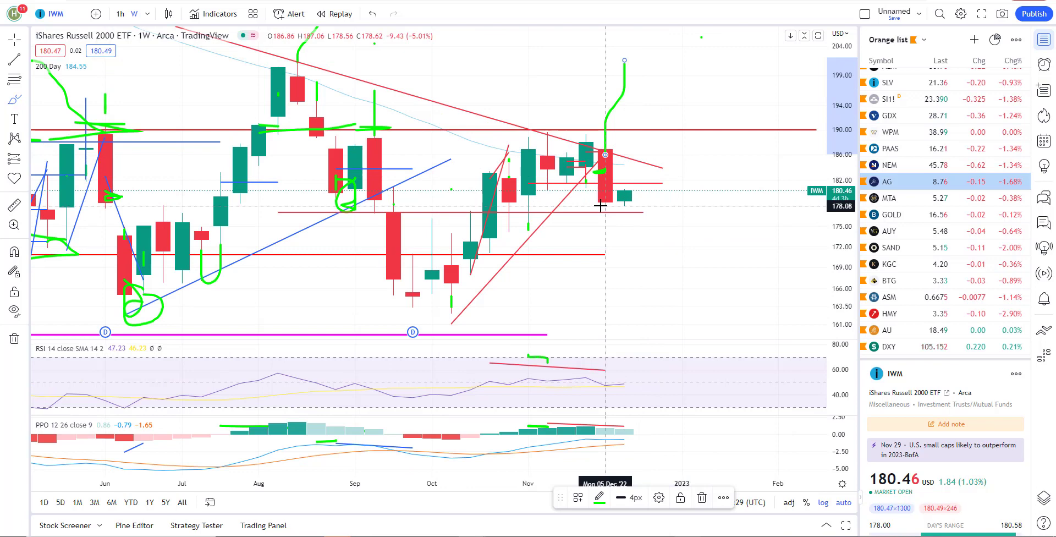
scroll(622, 273, "up", 5)
scroll(644, 179, "down", 3)
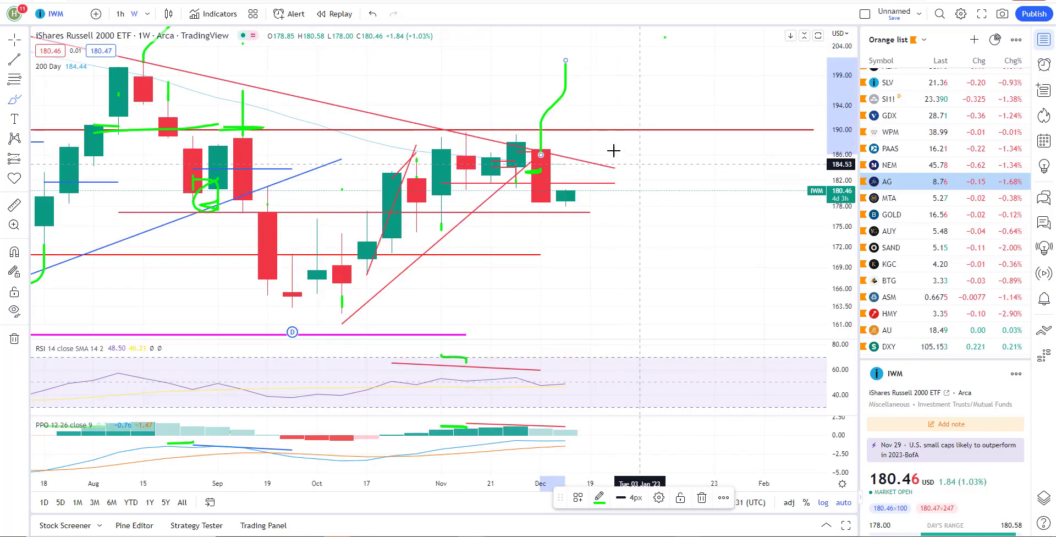
left_click_drag(565, 191, 566, 165)
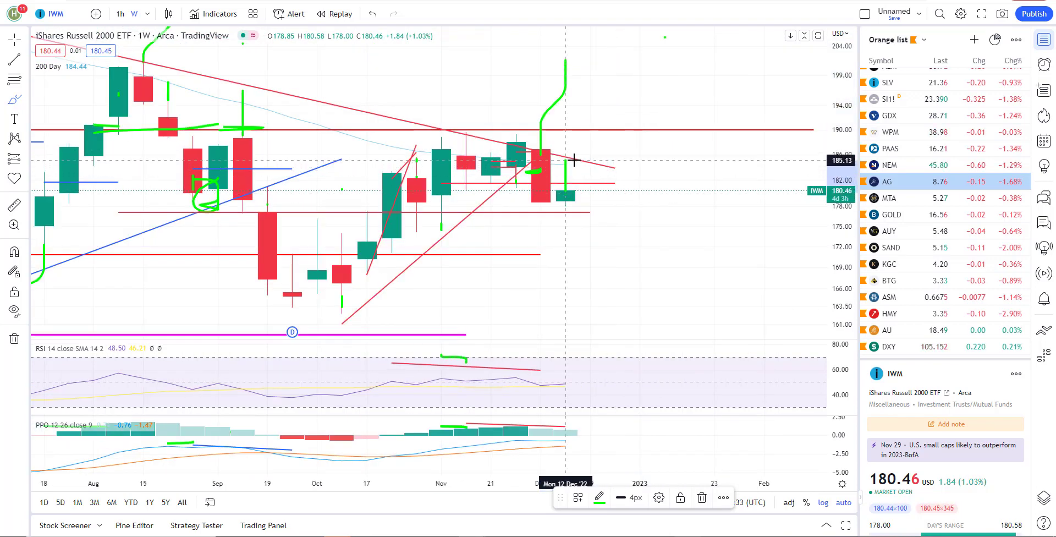
Step: Brush a green path on IWM between about 192 and the descending red trend line, meeting the vertical green line above the latest candle
left_click_drag(613, 117, 568, 160)
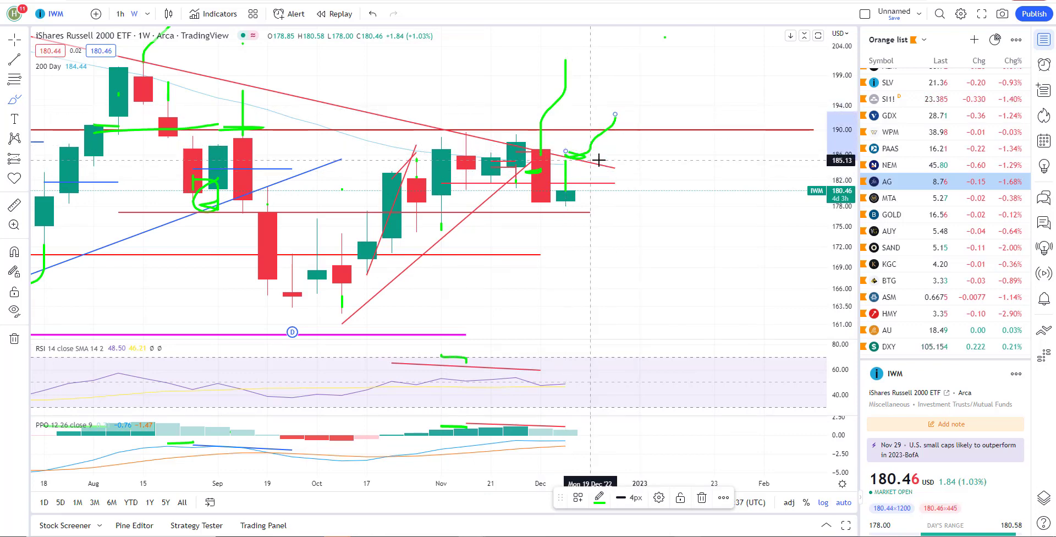
scroll(588, 159, "up", 3)
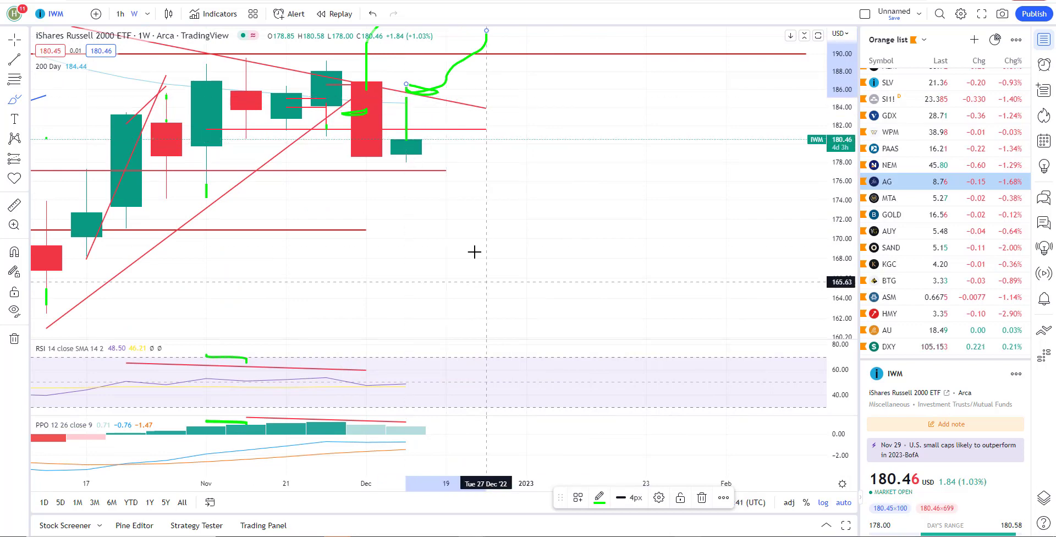
scroll(487, 229, "down", 3)
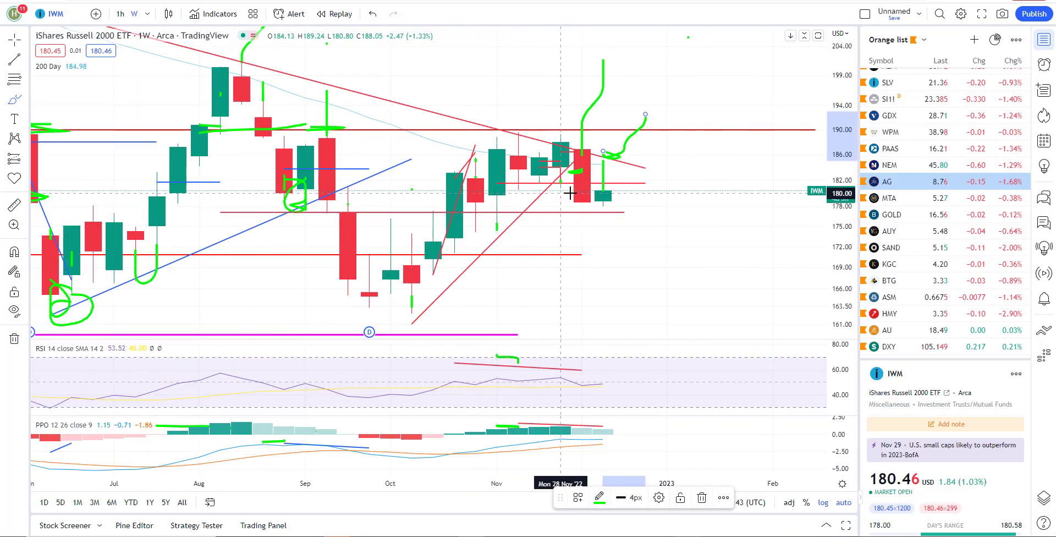
scroll(575, 214, "down", 5)
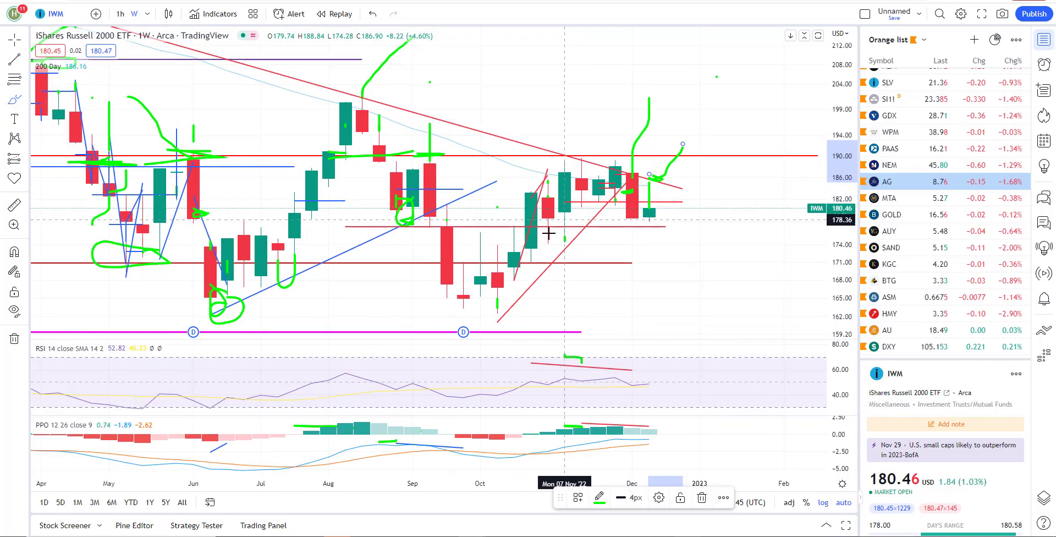
scroll(545, 239, "up", 1)
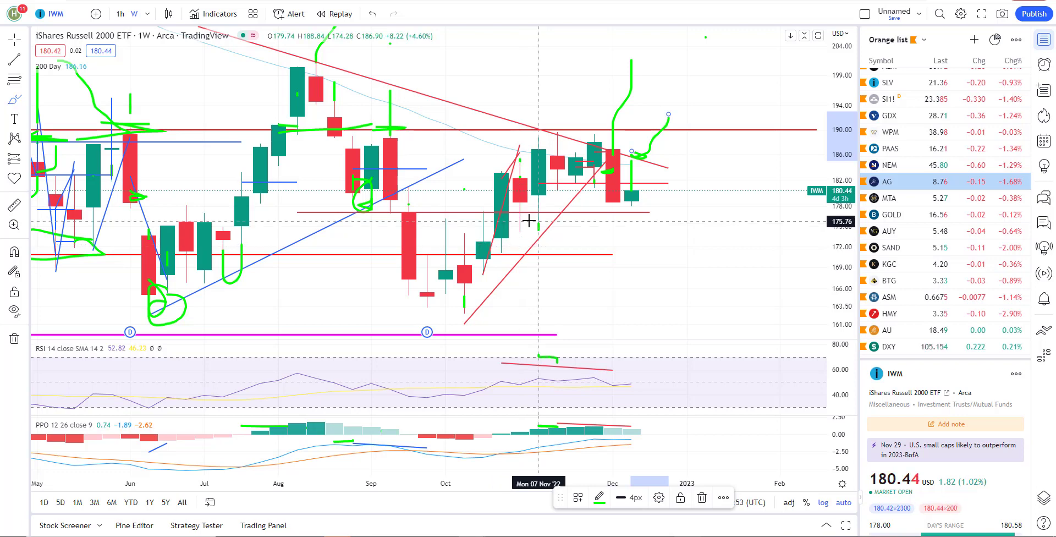
Step: Switch the chart to QQQ
left_click(64, 16)
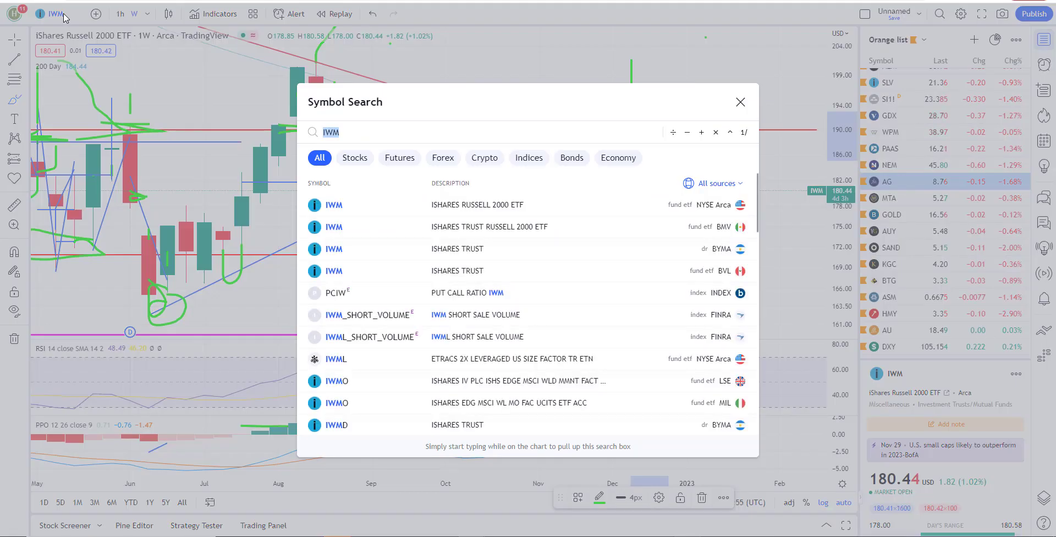
type("QQQ")
key("Return")
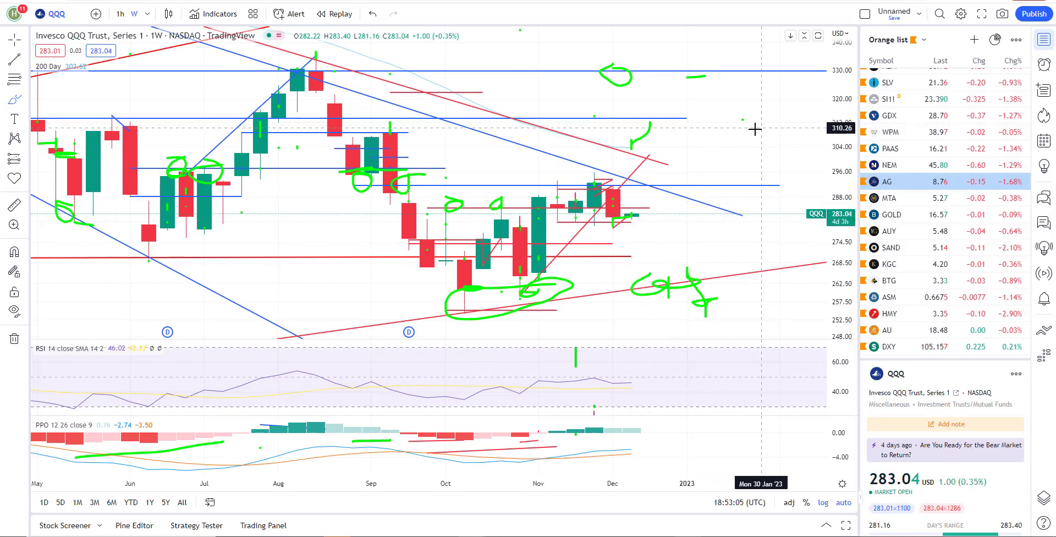
Step: Brush two green strokes toward QQQ's descending red and blue trend lines and circle the zone between them
mouse_move(725, 132)
left_mouse_down()
mouse_move(652, 156)
mouse_move(668, 170)
left_mouse_up()
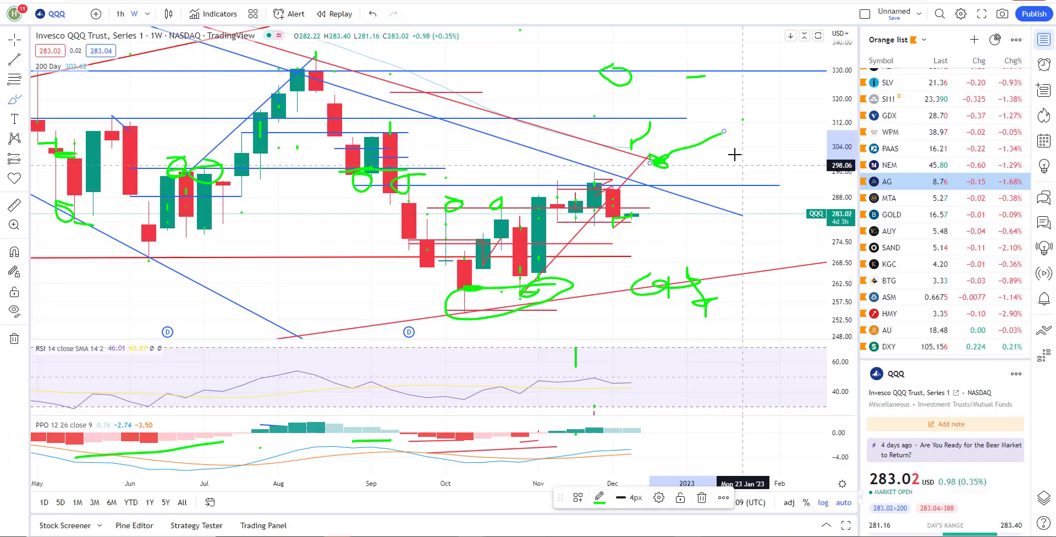
left_click_drag(722, 155, 642, 186)
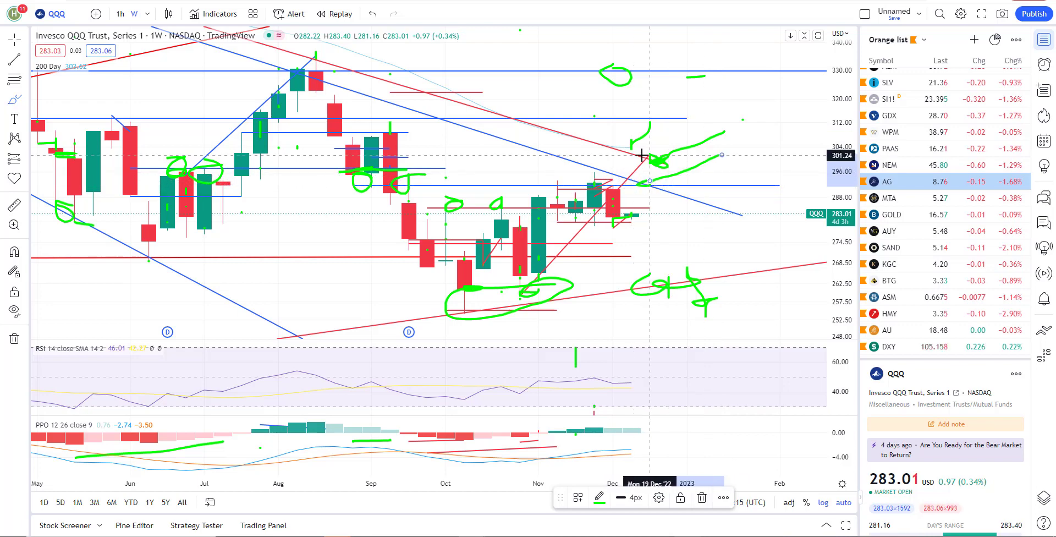
mouse_move(639, 159)
left_mouse_down()
mouse_move(668, 168)
mouse_move(638, 185)
mouse_move(637, 158)
mouse_move(650, 178)
left_mouse_up()
scroll(604, 258, "up", 2)
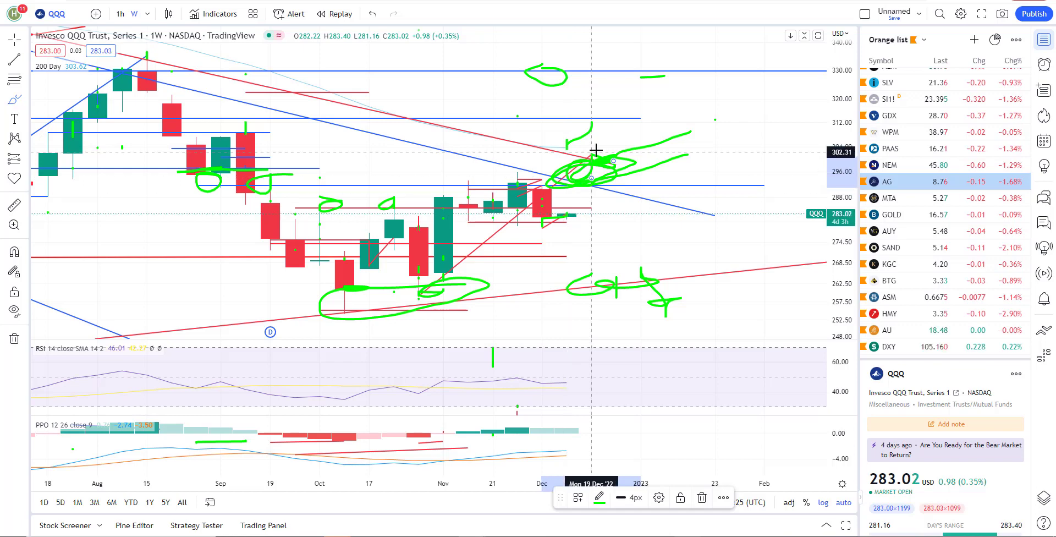
scroll(596, 157, "down", 2)
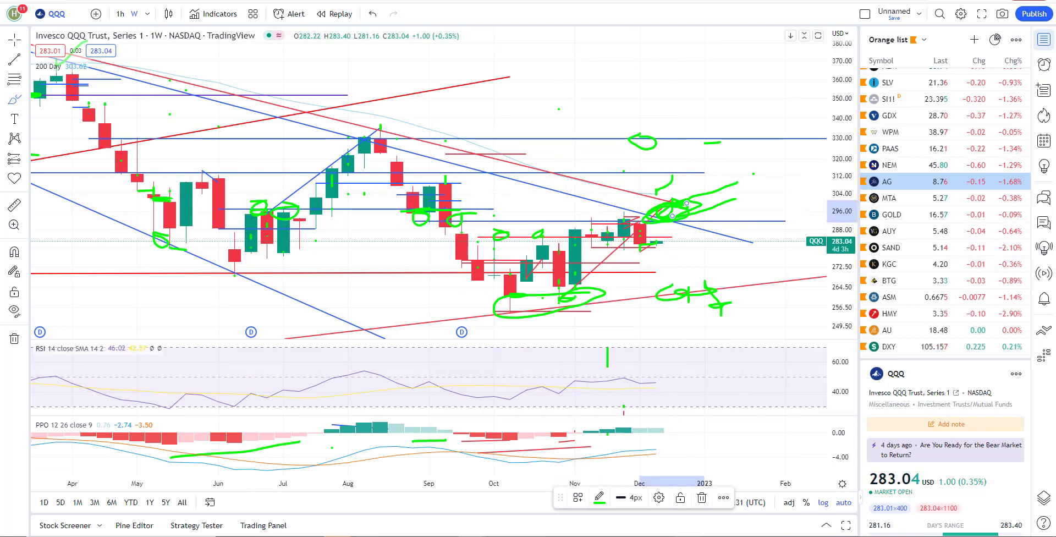
scroll(667, 111, "up", 2)
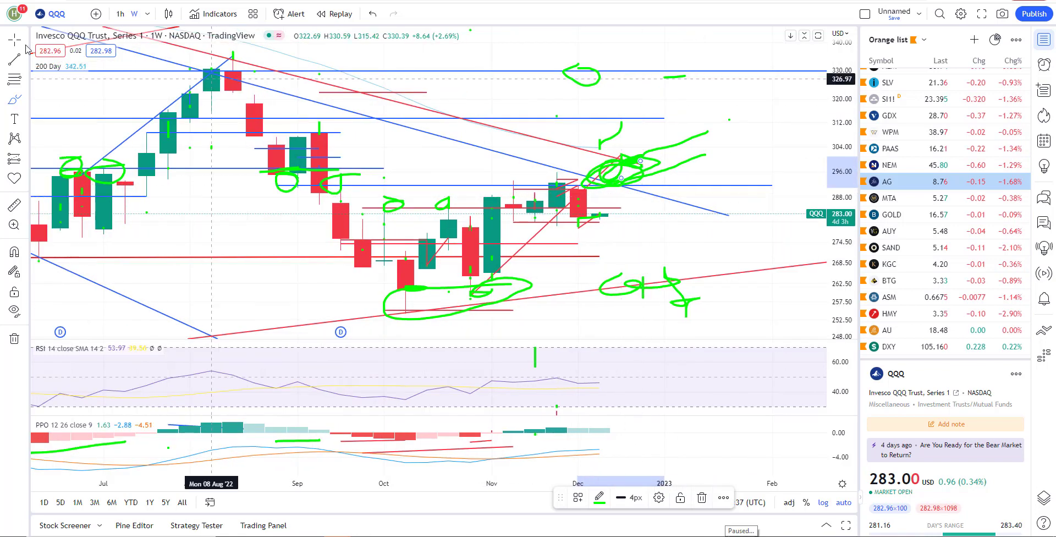
Step: Delete the green strokes around QQQ's descending trend lines and the green check mark above them
left_click(653, 156)
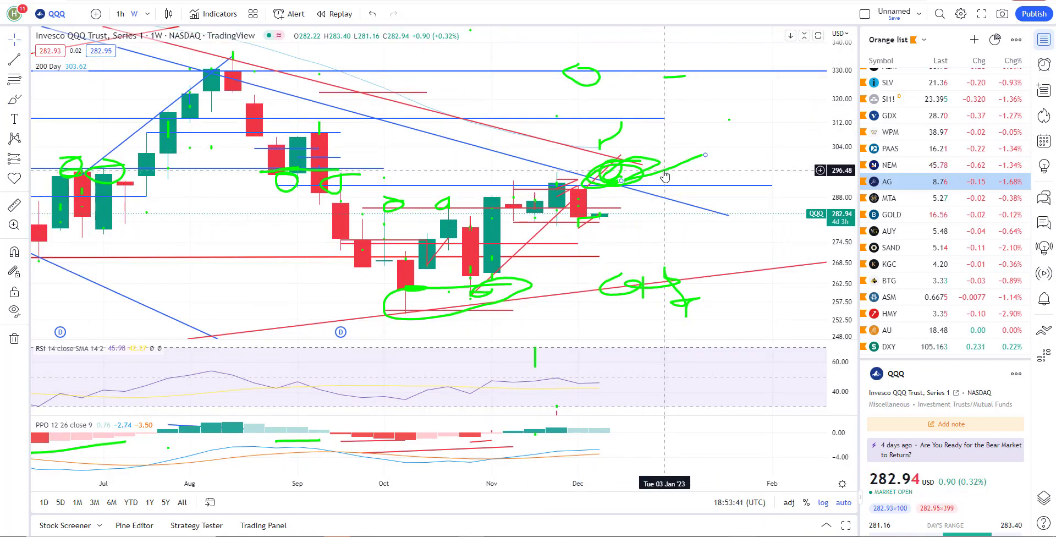
key("Delete")
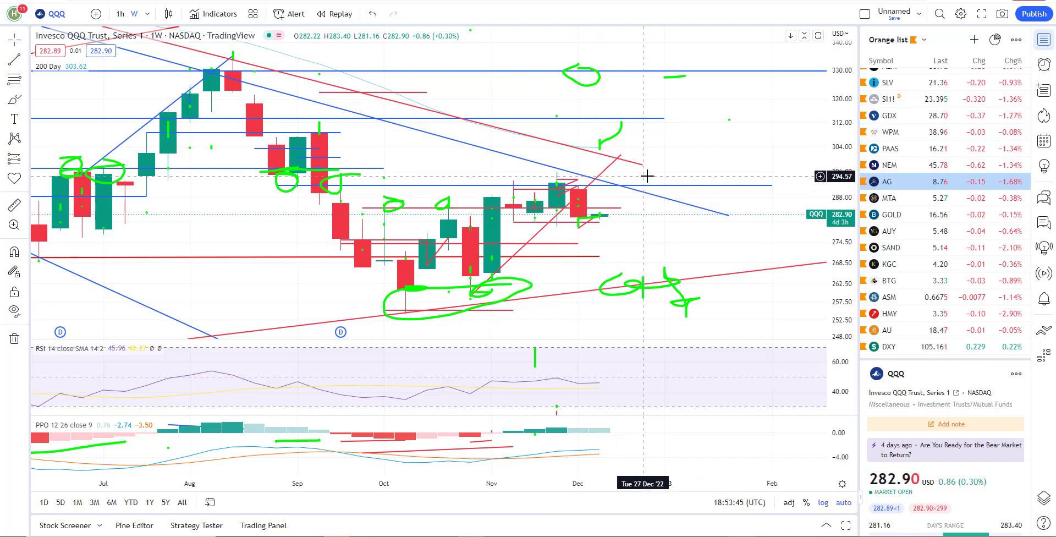
left_click(616, 140)
key("Delete")
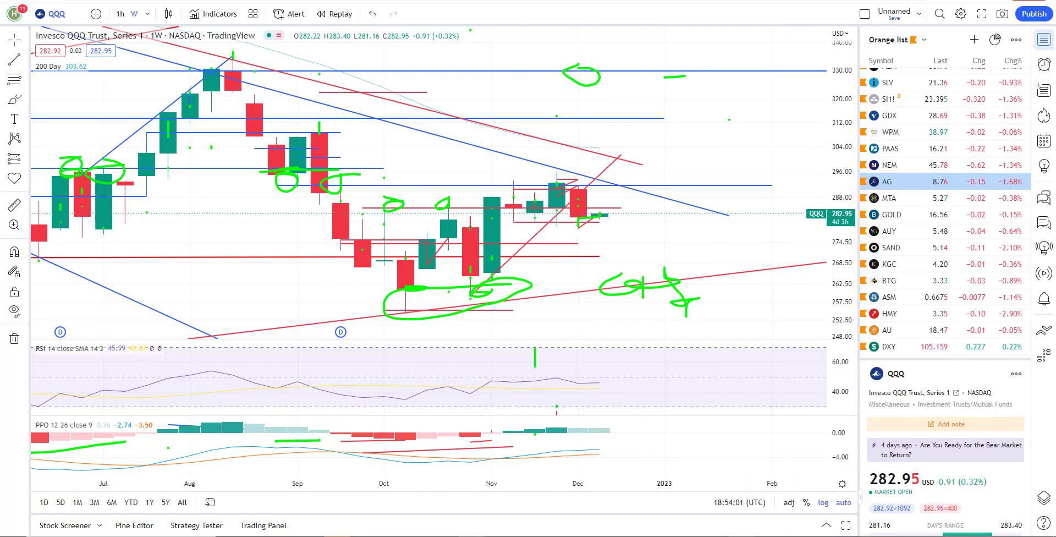
Step: Switch to the GC1! gold futures chart and brush green marks at the May, July and August 2022 touches of the blue level near 1808
scroll(935, 165, "up", 2)
left_click(891, 96)
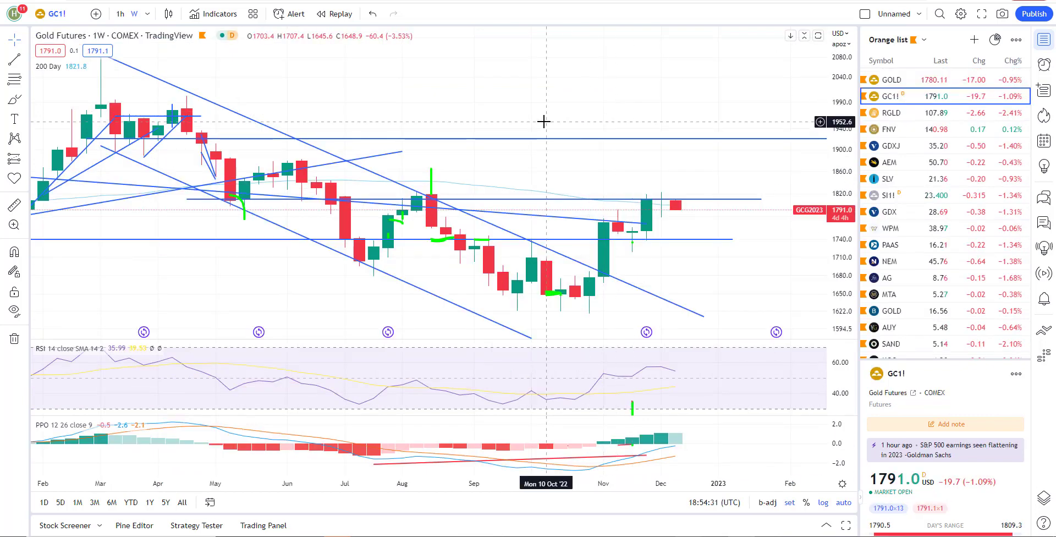
left_click(15, 99)
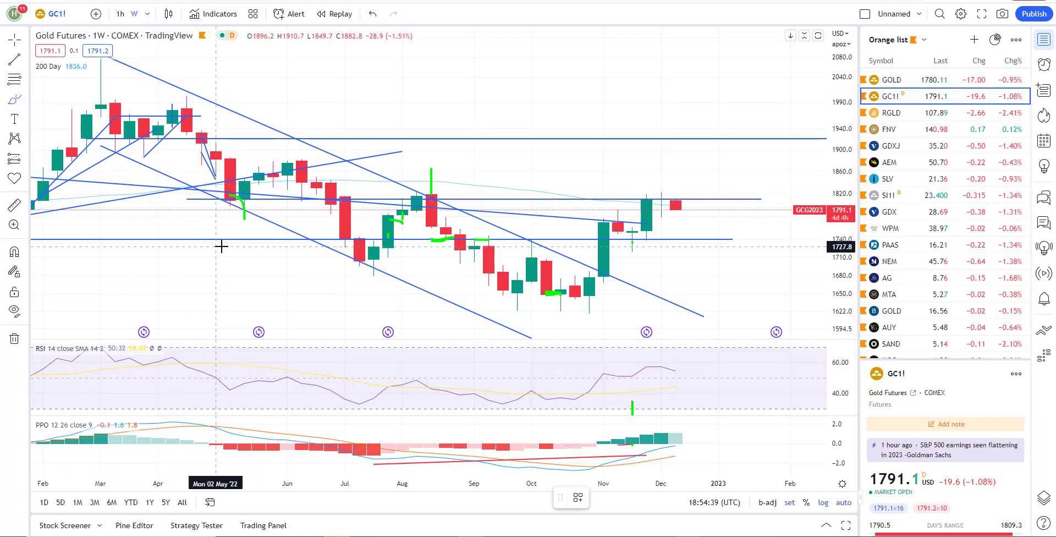
mouse_move(215, 242)
left_mouse_down()
mouse_move(231, 203)
mouse_move(258, 198)
left_mouse_up()
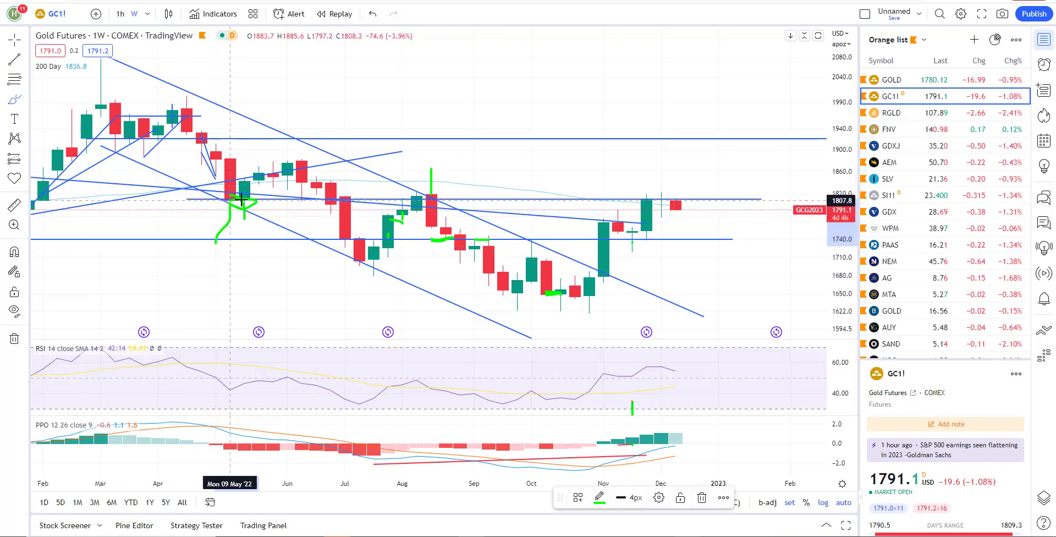
mouse_move(345, 165)
left_mouse_down()
mouse_move(346, 201)
mouse_move(461, 188)
left_mouse_up()
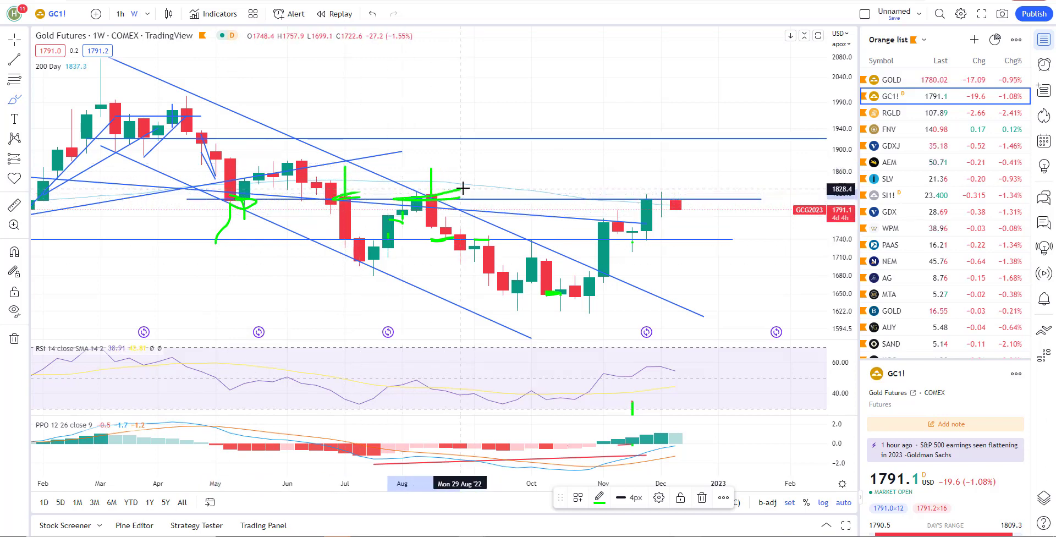
Step: Brush a green line along gold's blue level near 1808 at the December candles and a small ring at the 1740 level
scroll(524, 96, "up", 3)
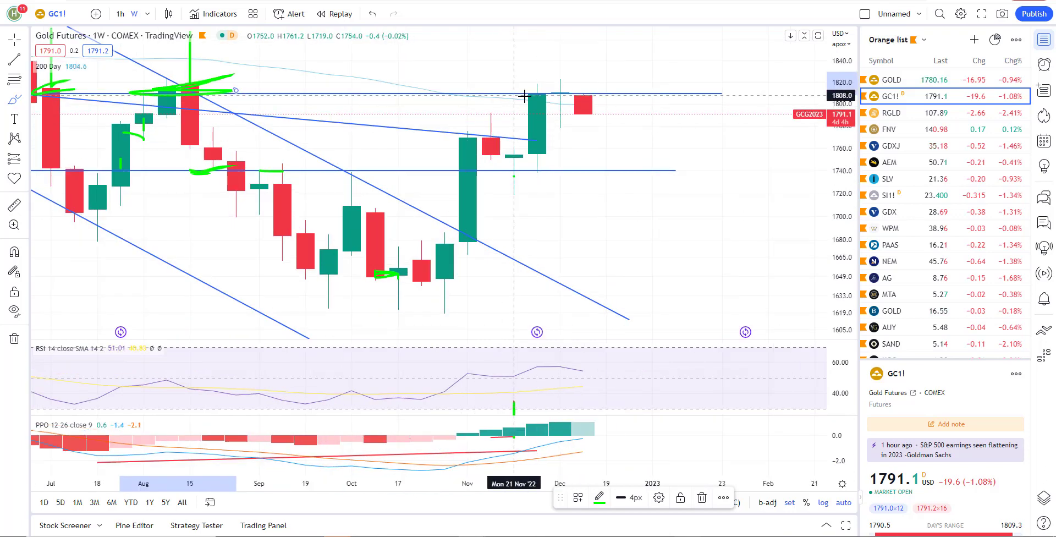
left_click_drag(524, 96, 630, 95)
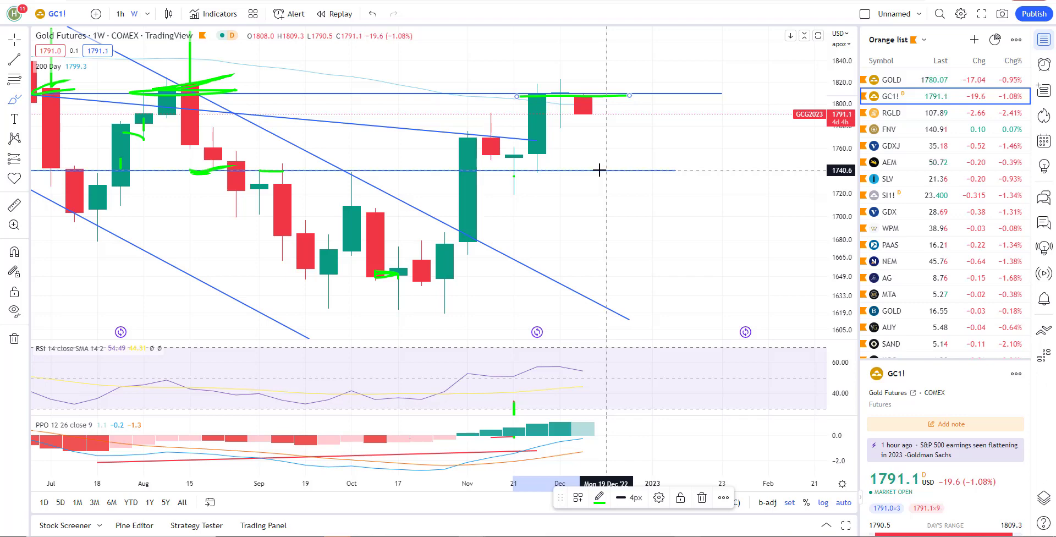
left_click_drag(590, 164, 605, 162)
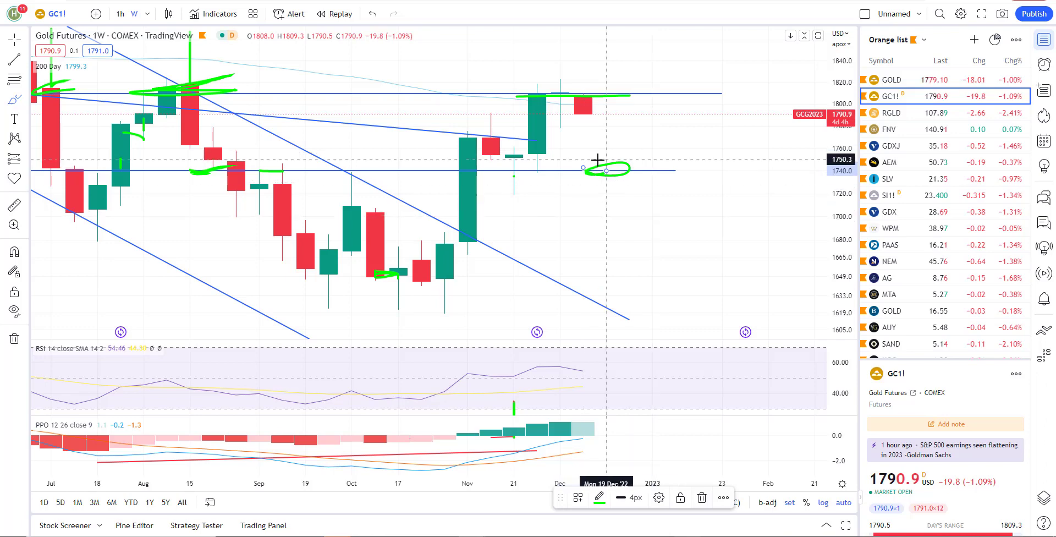
Step: Brush a green wave along gold's decline from March 2022 to the autumn low and a vertical line on the early November candle
scroll(602, 163, "down", 5)
scroll(679, 214, "up", 5)
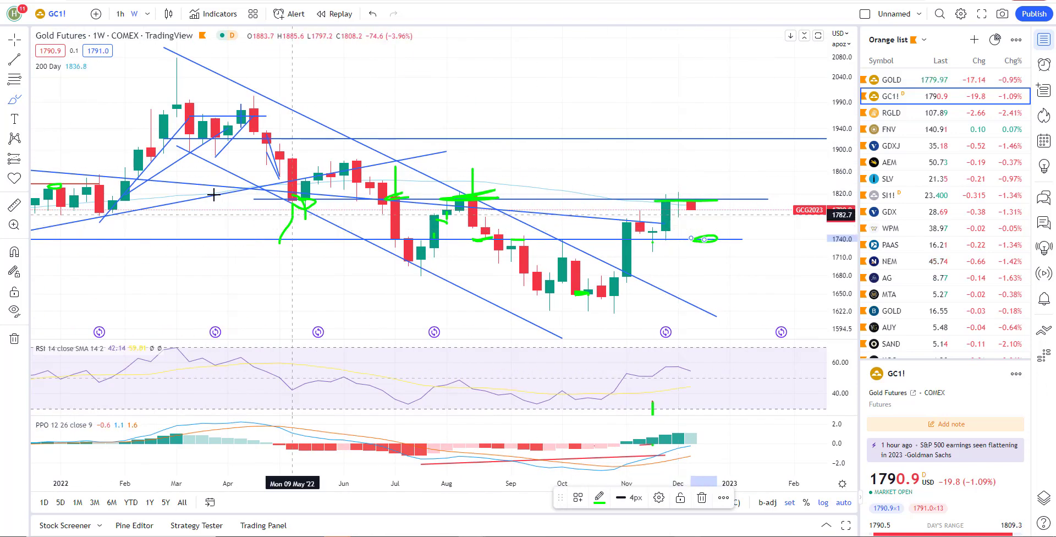
scroll(248, 164, "up", 2)
mouse_move(288, 141)
left_mouse_down()
mouse_move(462, 236)
mouse_move(621, 300)
mouse_move(623, 321)
left_mouse_up()
scroll(624, 320, "up", 2)
Step: Brush a green rising line beneath gold's RSI lows from July to October 2022 and a stroke from the November candles toward the 1740 ring
scroll(572, 405, "down", 5)
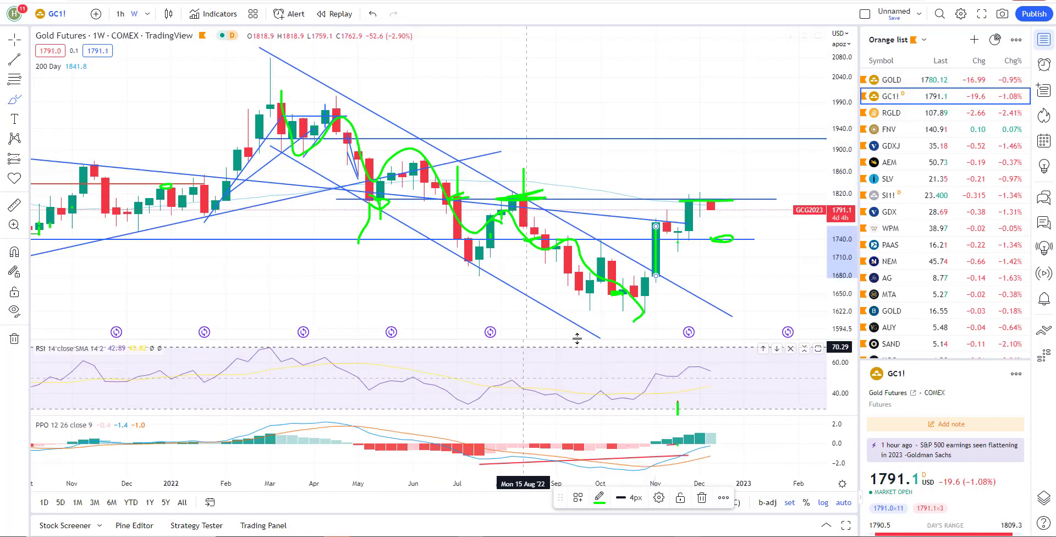
left_click_drag(637, 406, 735, 391)
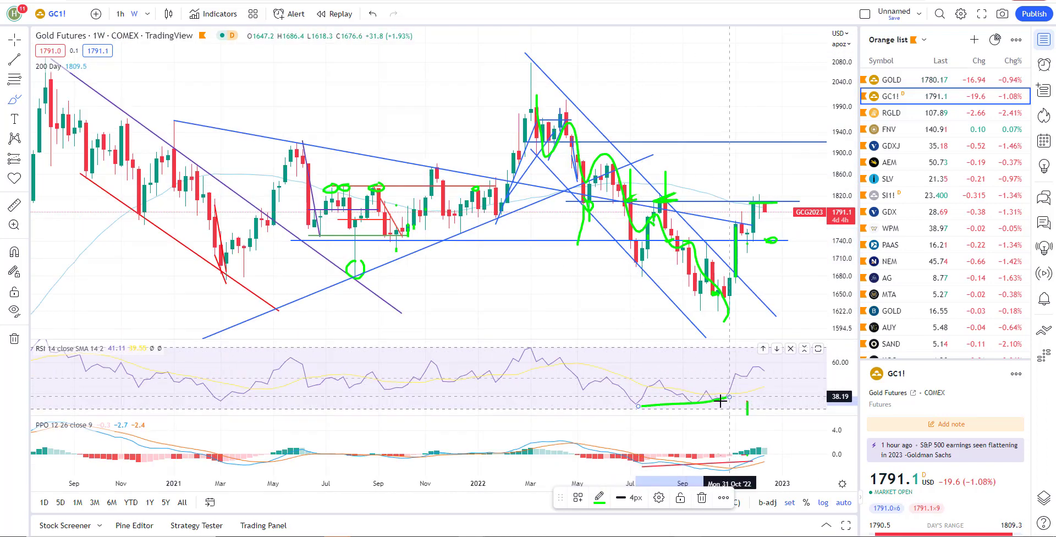
scroll(494, 424, "down", 3)
scroll(627, 400, "up", 1)
scroll(627, 400, "up", 2)
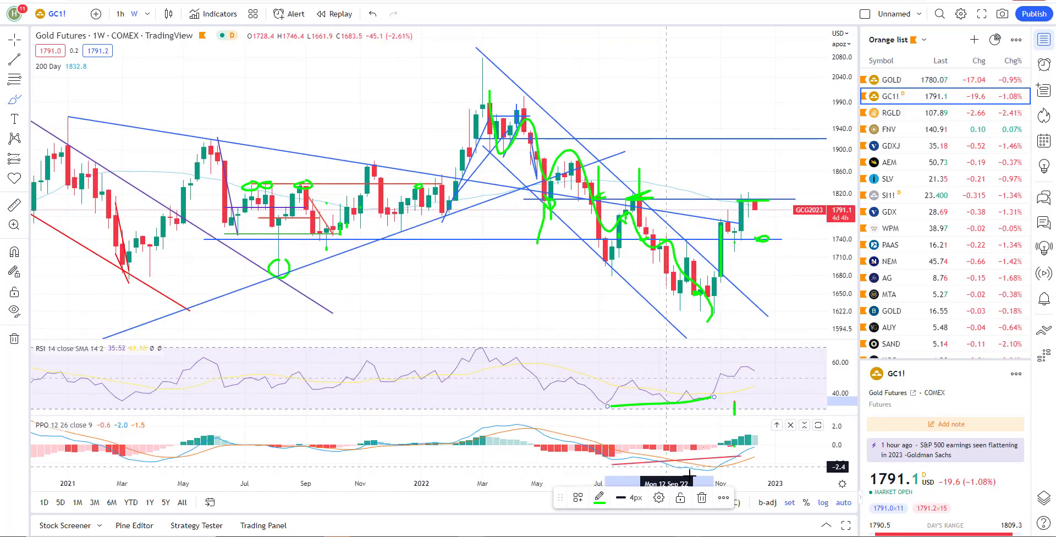
scroll(690, 335, "up", 4)
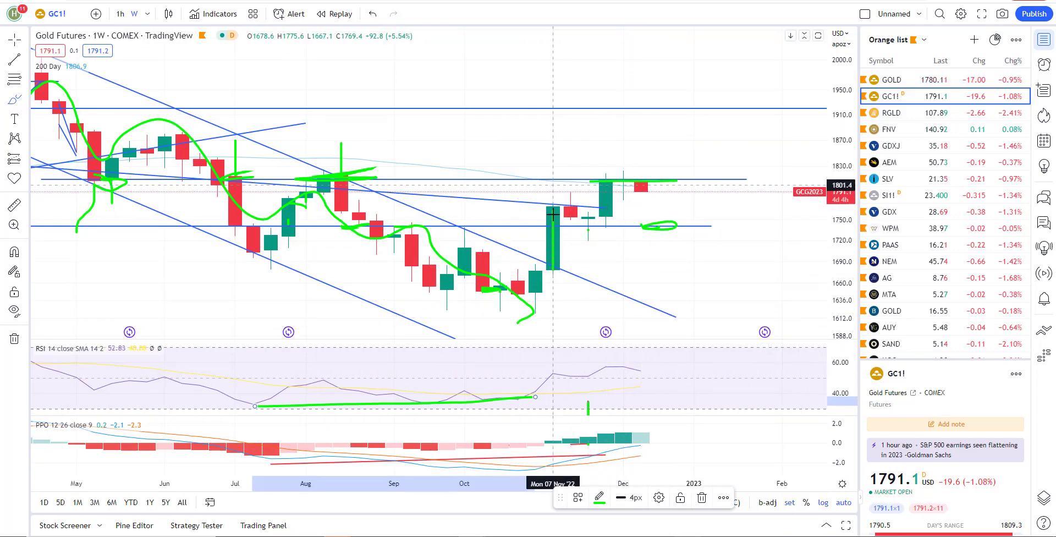
mouse_move(578, 219)
left_mouse_down()
mouse_move(609, 211)
mouse_move(641, 177)
mouse_move(659, 185)
mouse_move(676, 229)
left_mouse_up()
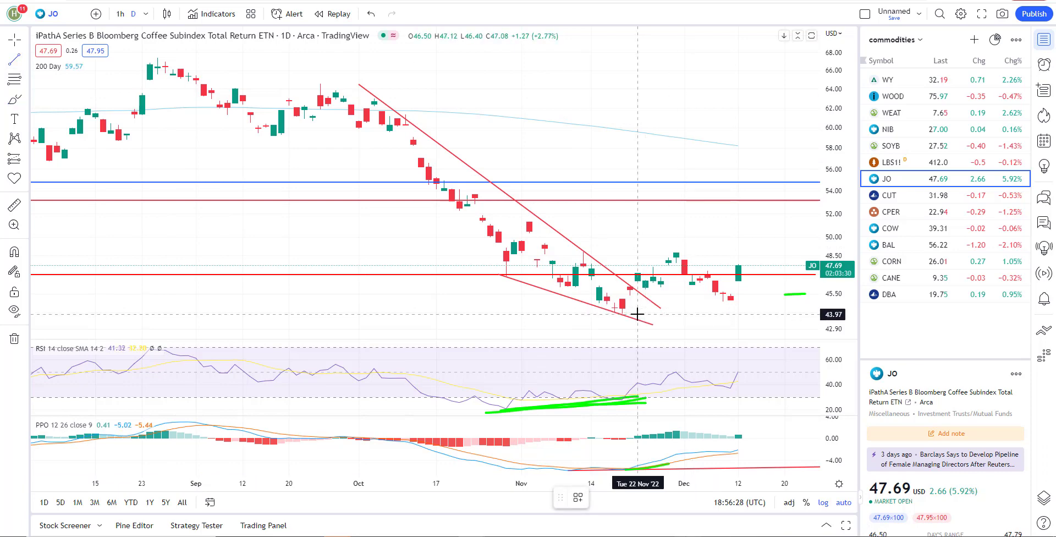
Step: Draw a horizontal red line at 43.97 on JO's daily chart and brush a green path from the December low to just beneath it
left_click_drag(638, 314, 575, 314)
left_click(792, 314)
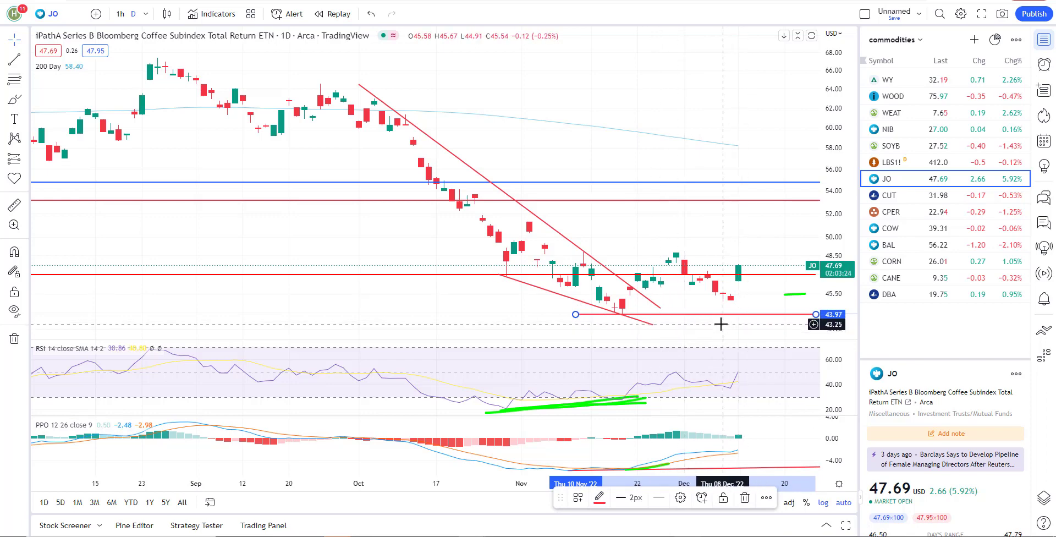
scroll(770, 306, "up", 3)
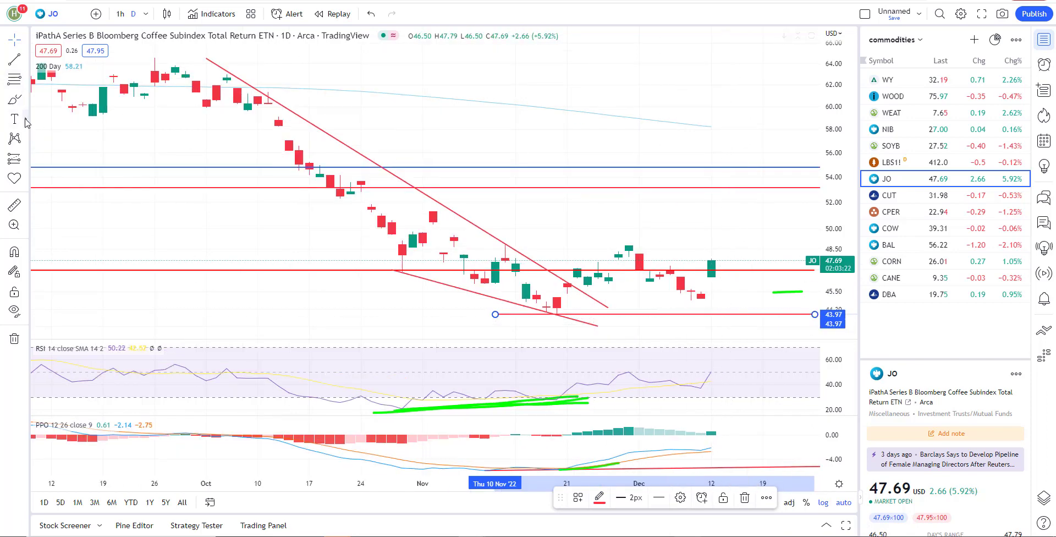
left_click(485, 196)
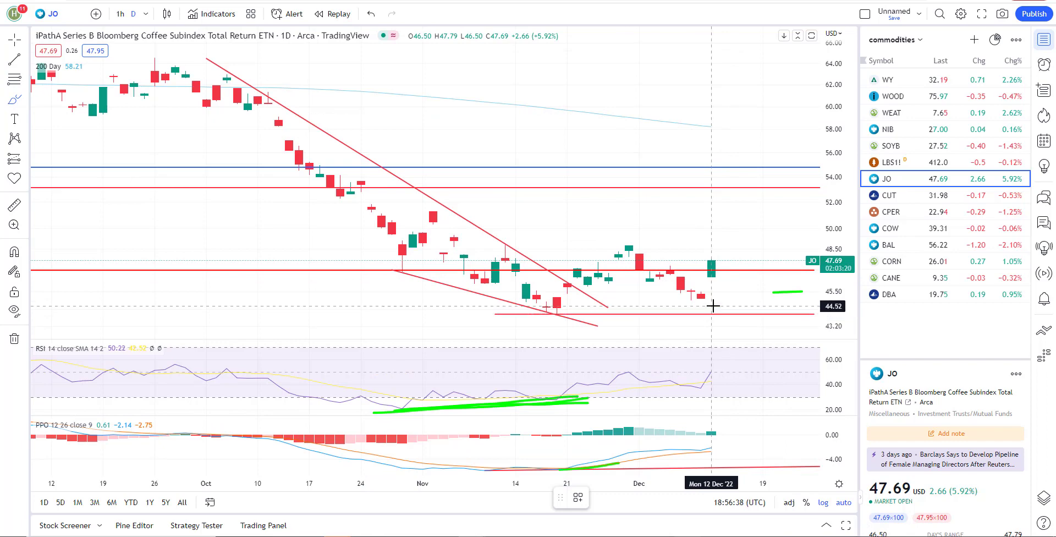
mouse_move(700, 296)
left_mouse_down()
mouse_move(720, 332)
mouse_move(734, 323)
mouse_move(712, 329)
left_mouse_up()
scroll(740, 314, "up", 3)
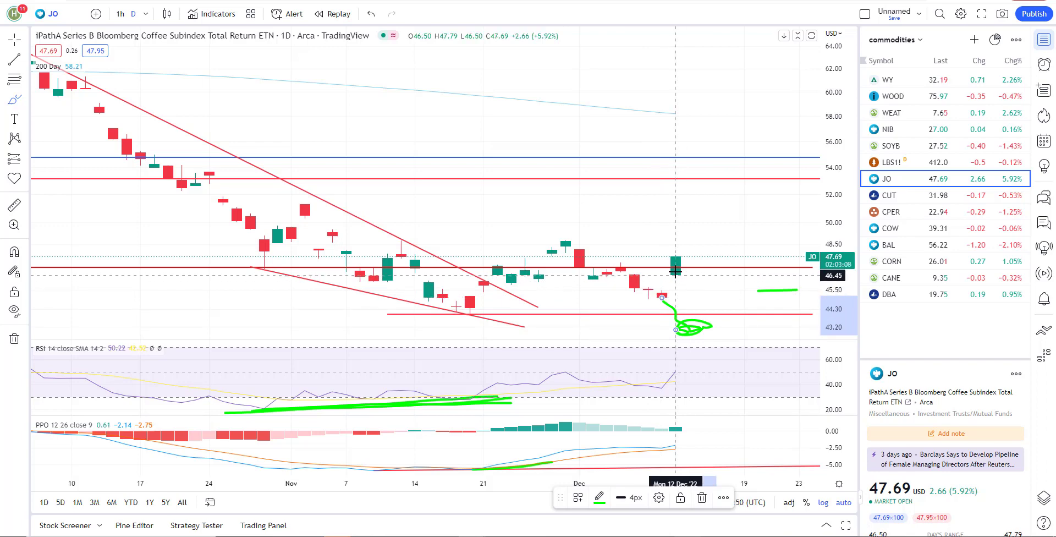
Step: Brush a green wave from JO's mid-November low through the December dip and up past the red level near 53
scroll(685, 254, "down", 5)
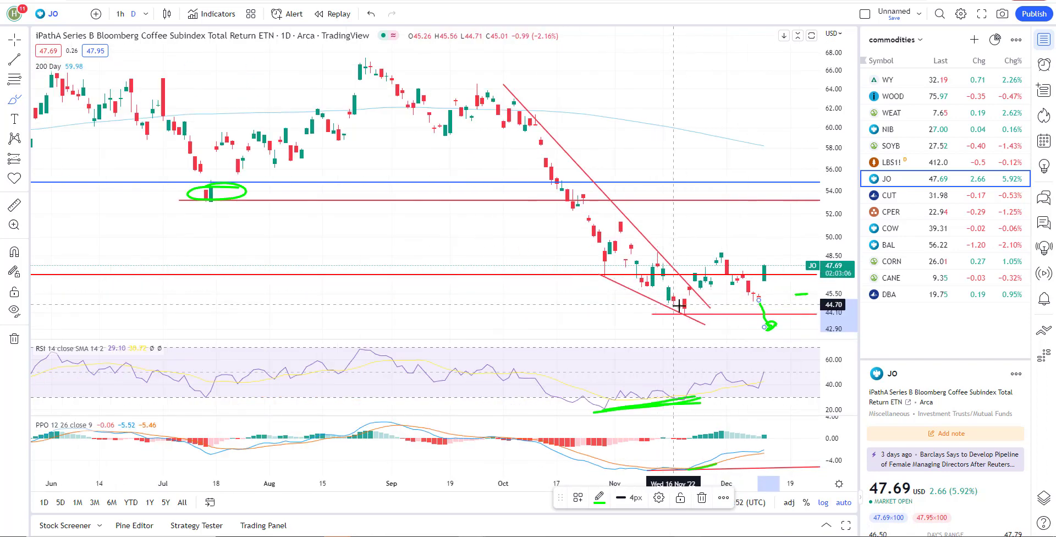
mouse_move(679, 300)
left_mouse_down()
mouse_move(720, 256)
mouse_move(751, 290)
mouse_move(779, 199)
left_mouse_up()
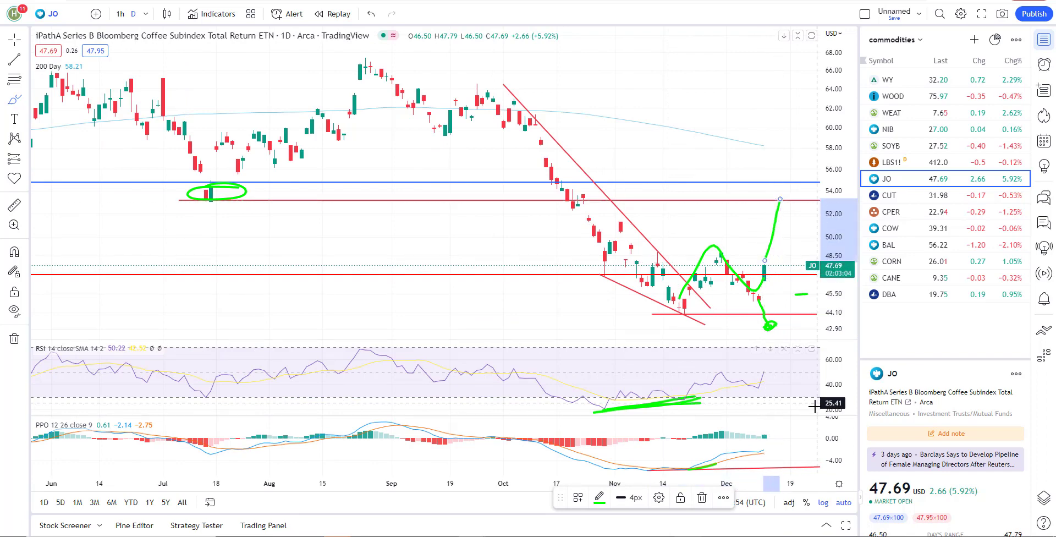
left_click(789, 197)
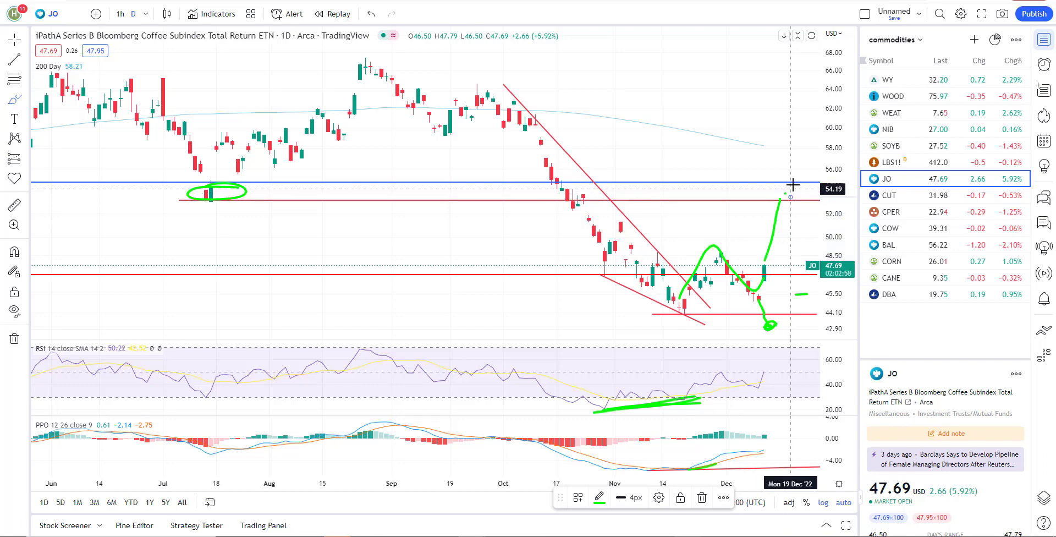
Step: Brush a green ring around the mid-December target area near 54, between JO's red and blue horizontal levels
left_click_drag(781, 203, 783, 197)
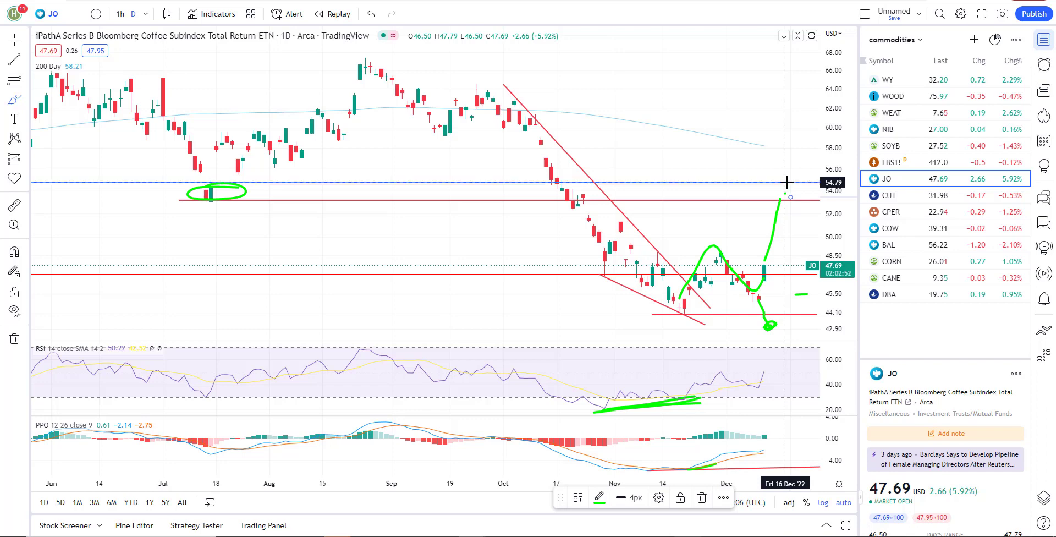
left_click_drag(766, 186, 779, 188)
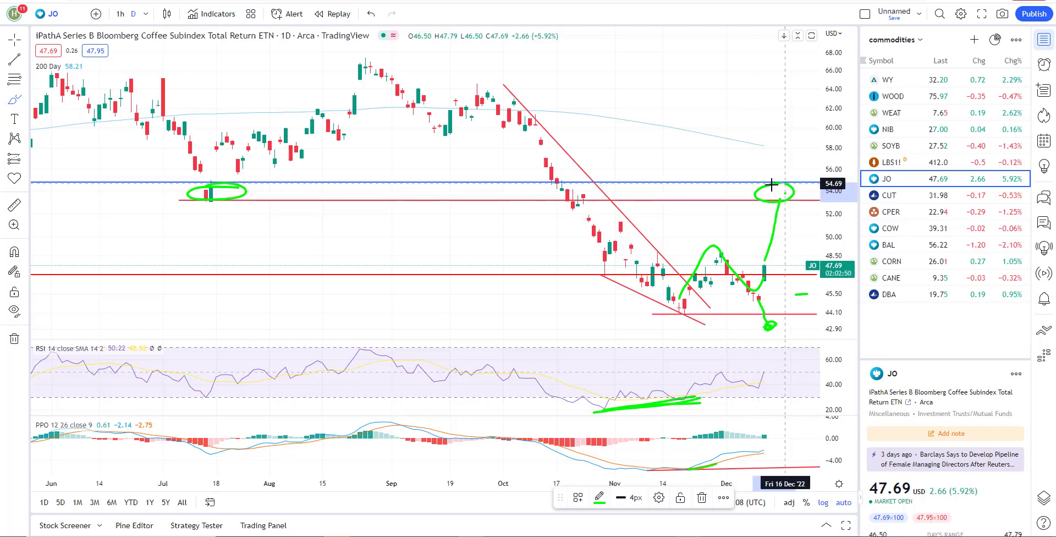
scroll(770, 175, "down", 5)
scroll(750, 180, "up", 5)
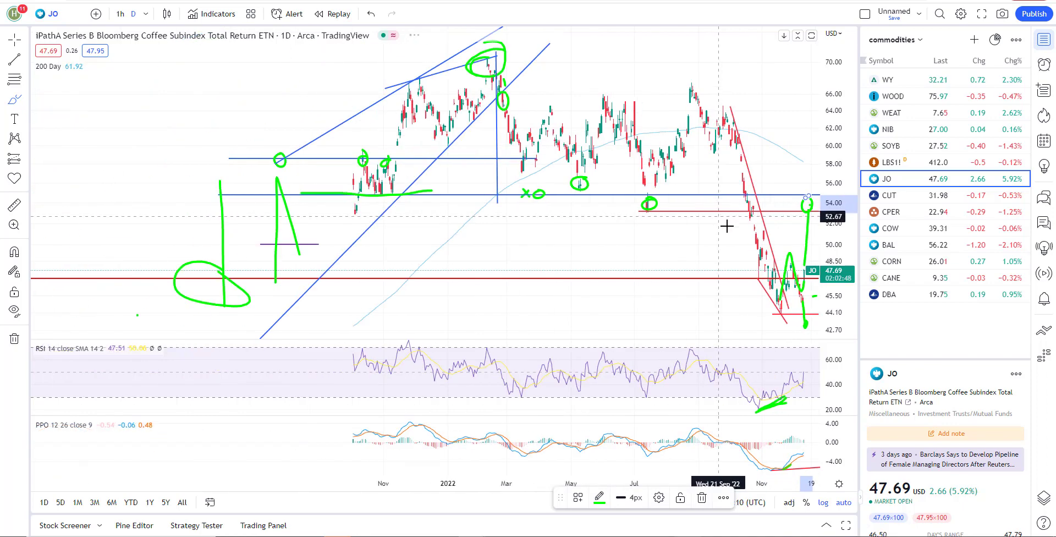
scroll(680, 269, "up", 2)
scroll(680, 269, "down", 3)
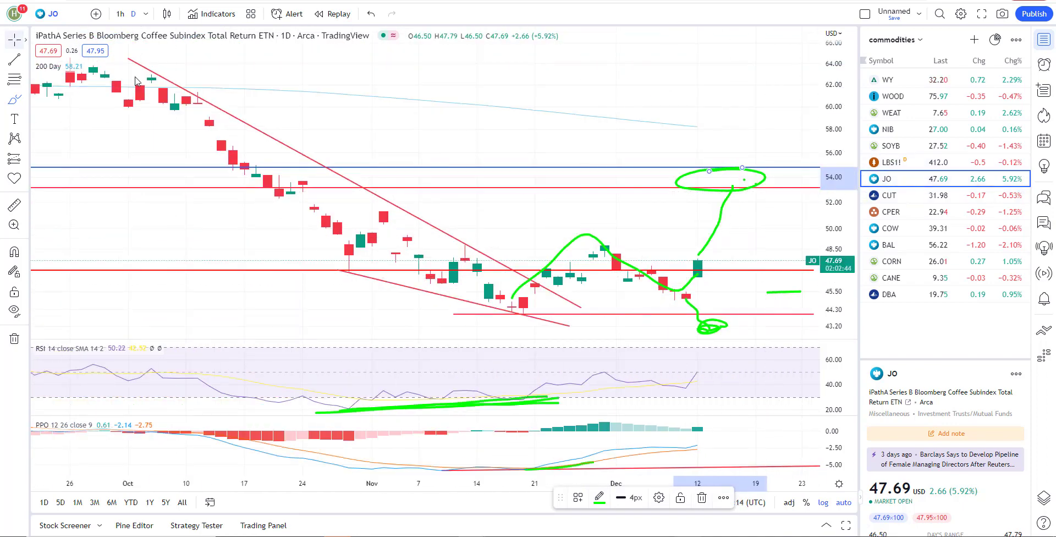
Step: Delete the green upward projection toward the ring and the green wave spanning JO's mid-November to December candles
left_click(722, 216)
key("Delete")
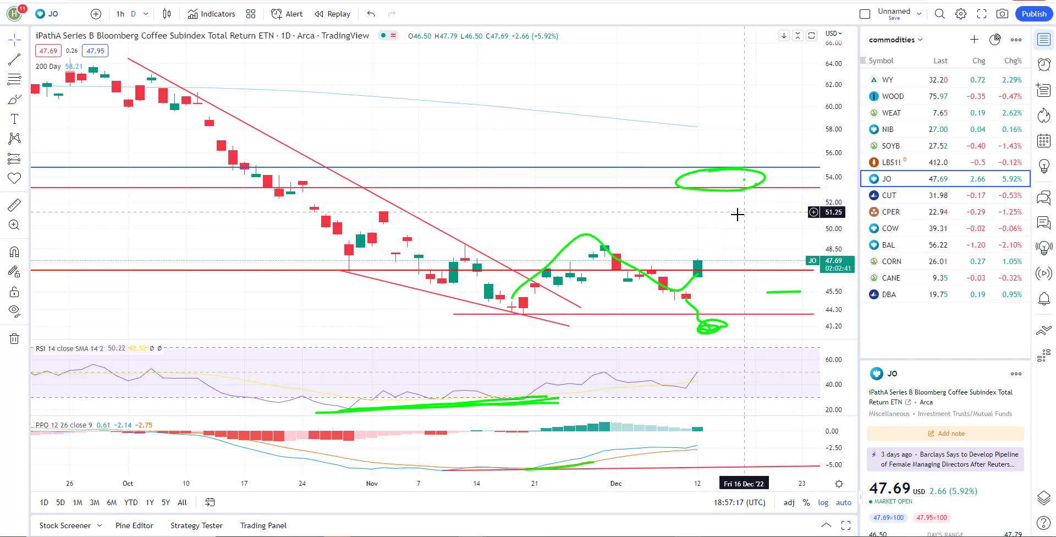
left_click(592, 240)
key("Delete")
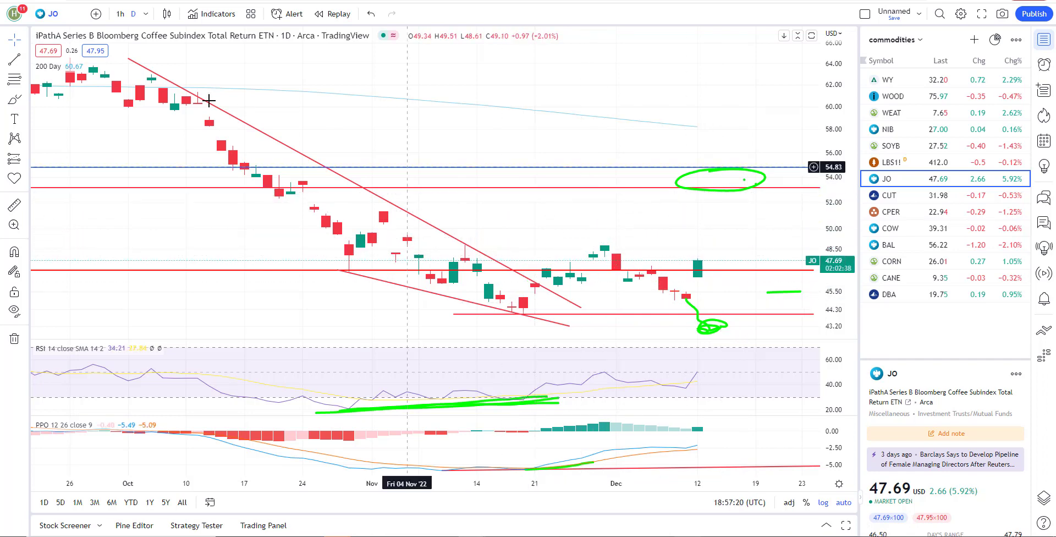
Step: Brush a green ring around JO's 22 November candle and a green wave along the decline from 18 October into late November
left_click(8, 104)
left_click_drag(548, 266, 550, 268)
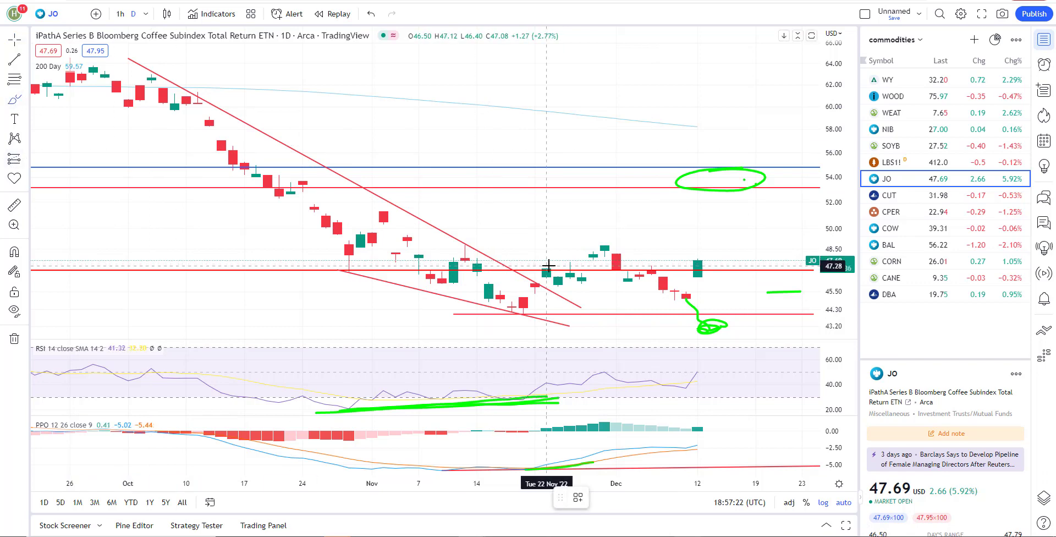
scroll(397, 237, "down", 2)
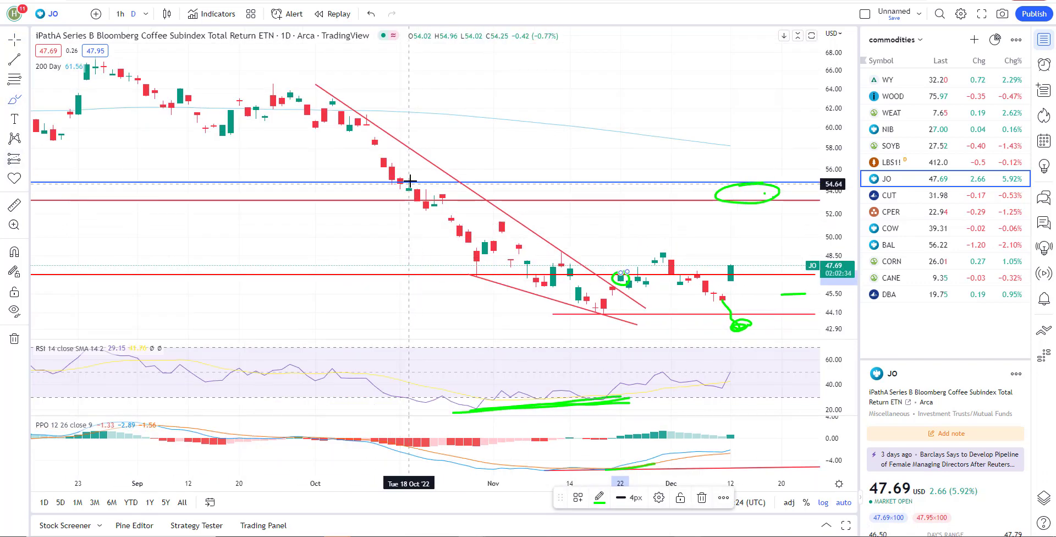
mouse_move(409, 182)
left_mouse_down()
mouse_move(537, 285)
mouse_move(644, 306)
left_mouse_up()
scroll(643, 306, "up", 2)
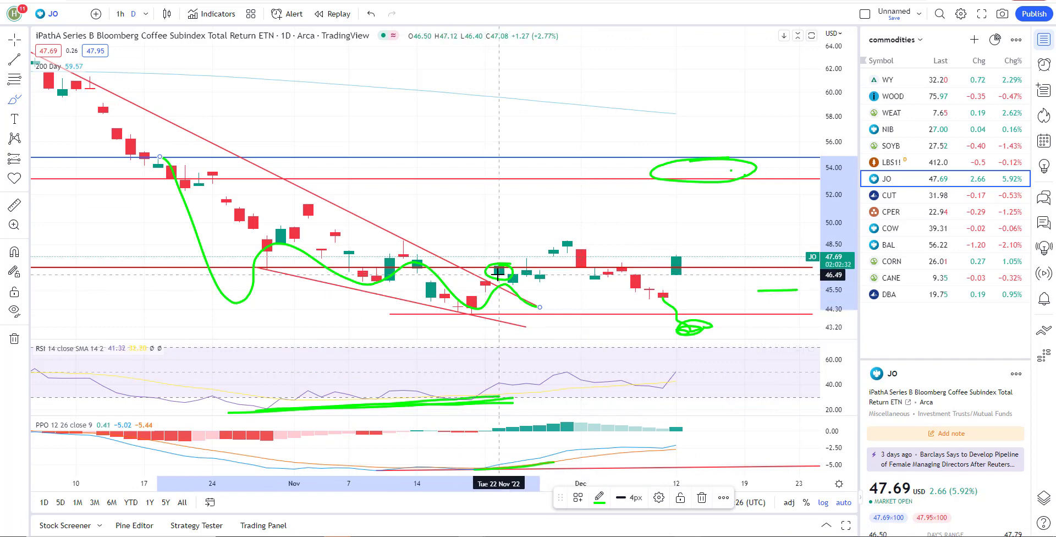
left_click_drag(545, 272, 567, 269)
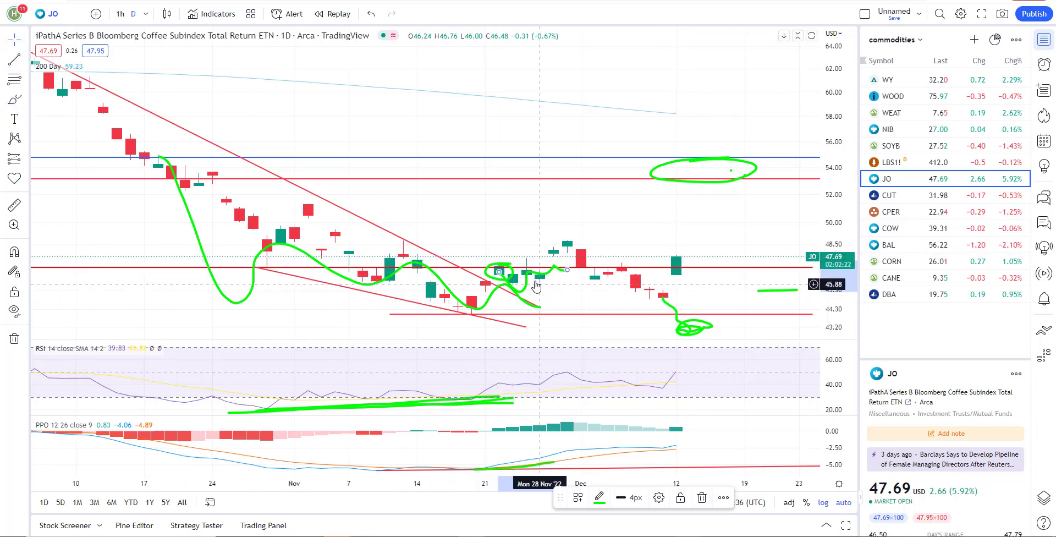
Step: Brush a green rising line beneath JO's RSI lows from late October to mid-December
left_click(544, 437)
scroll(636, 431, "down", 4)
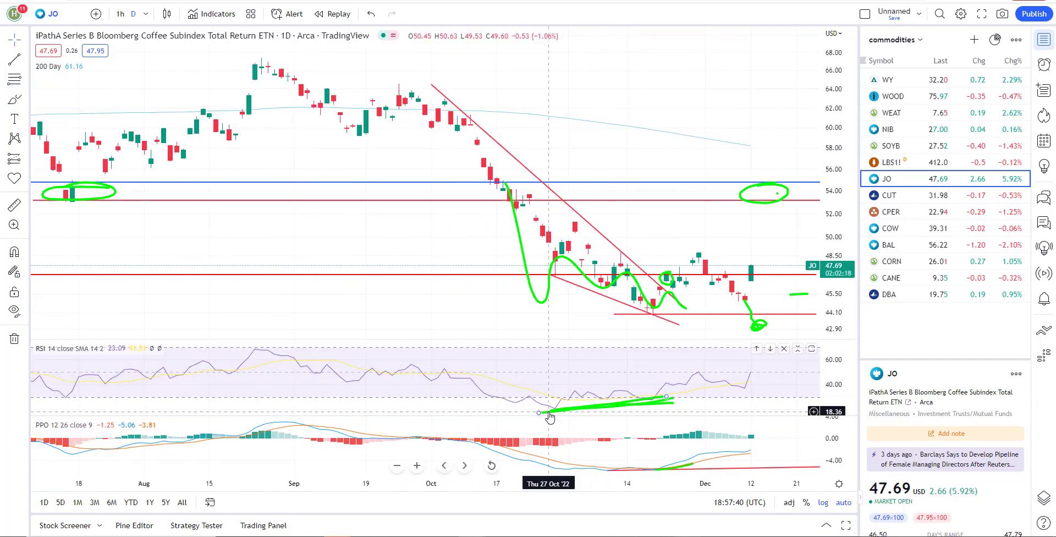
left_click(15, 101)
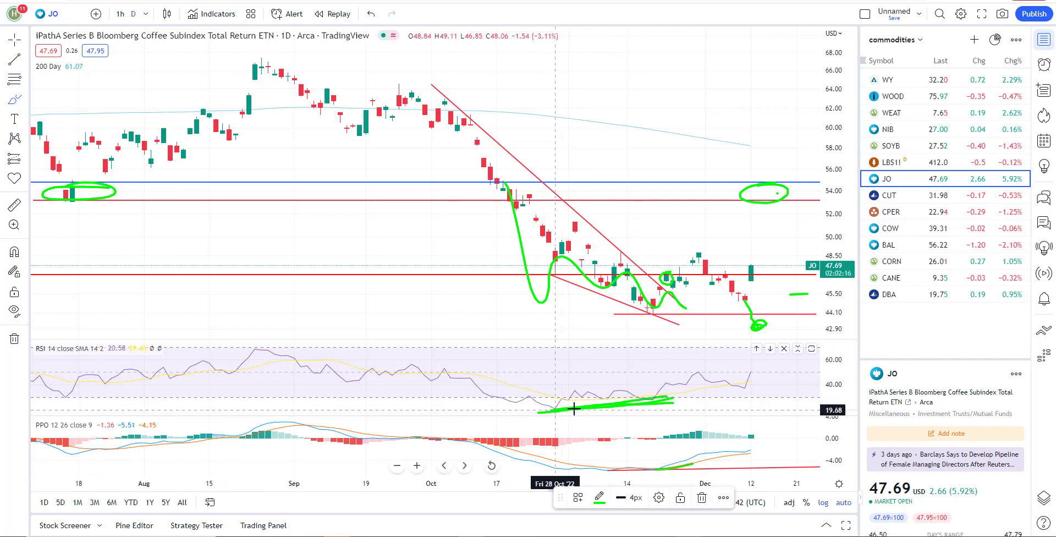
left_click_drag(764, 389, 551, 410)
scroll(677, 296, "up", 3)
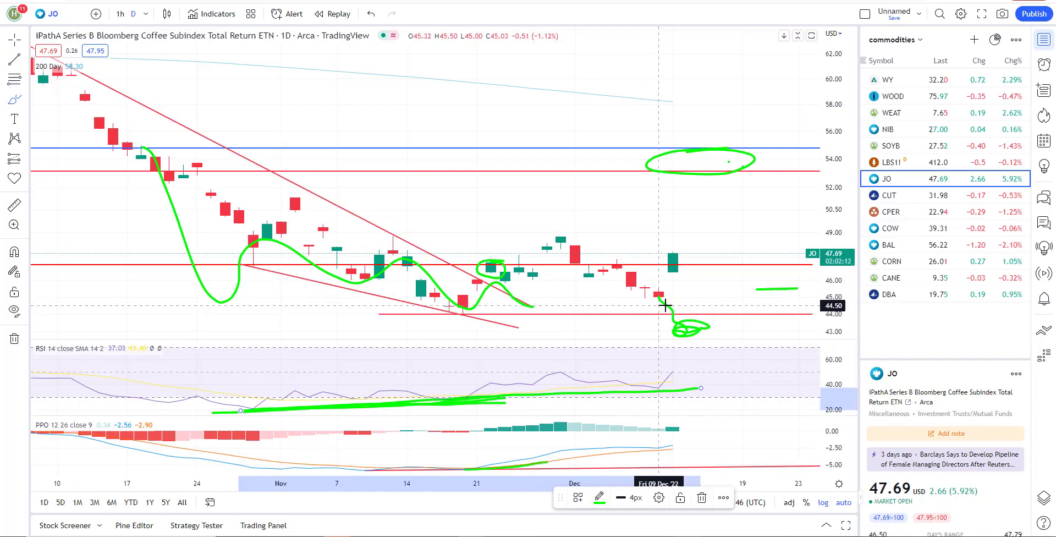
scroll(665, 410, "down", 3)
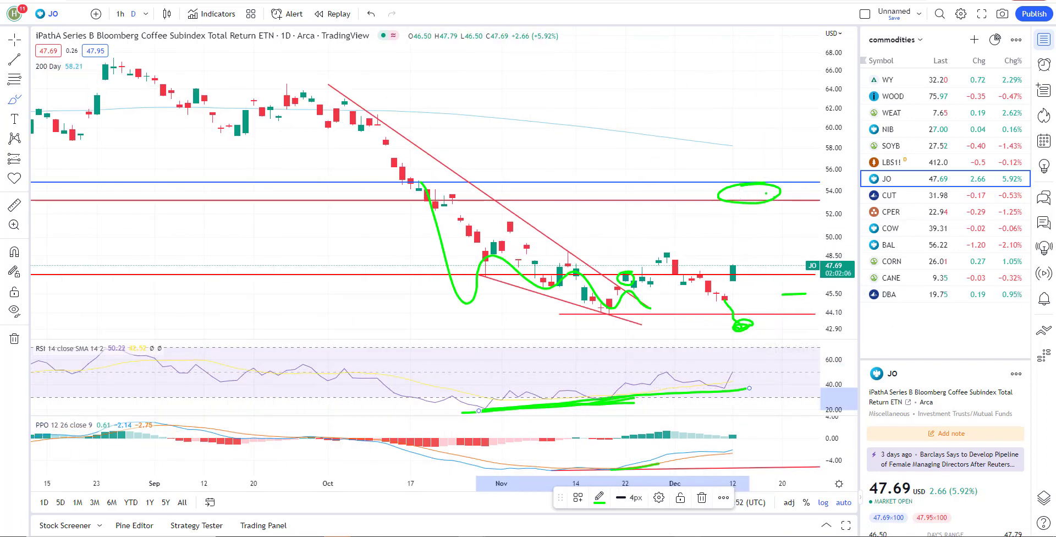
Step: Open the BAL cotton chart and brush a green path from the 1 November candle toward mid-December
left_click(888, 245)
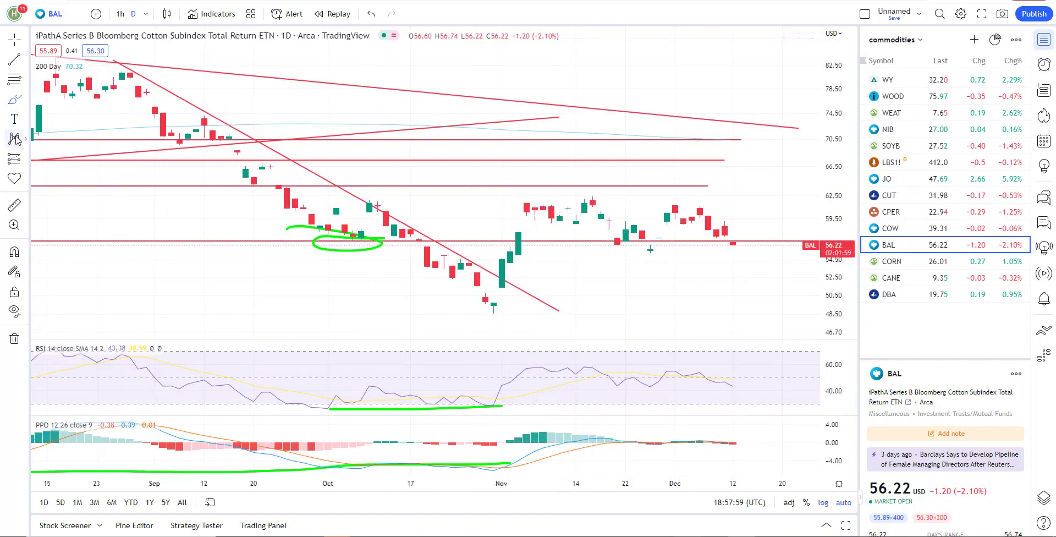
left_click(16, 103)
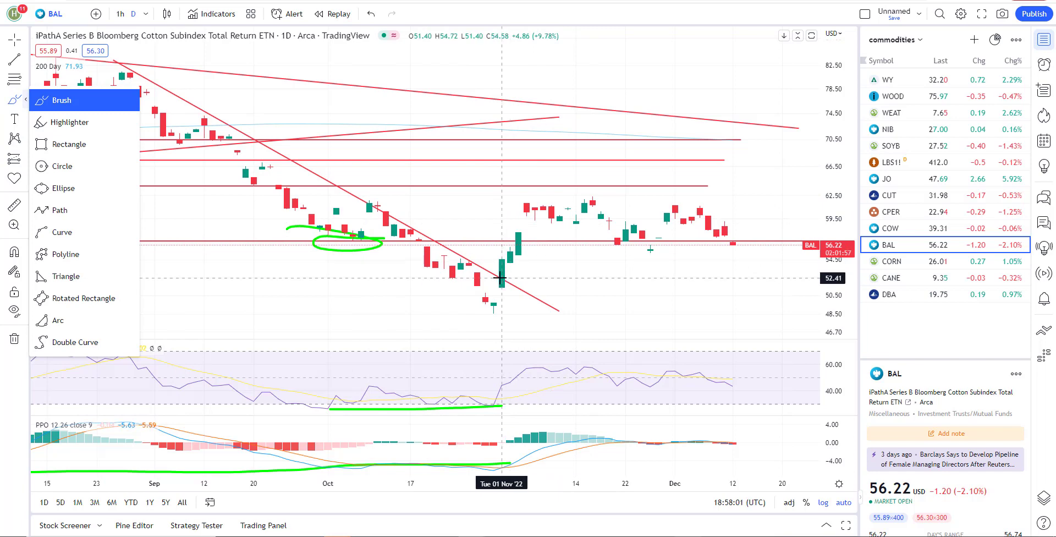
mouse_move(501, 273)
left_mouse_down()
mouse_move(525, 201)
mouse_move(657, 240)
mouse_move(746, 238)
mouse_move(774, 202)
left_mouse_up()
scroll(753, 234, "down", 1)
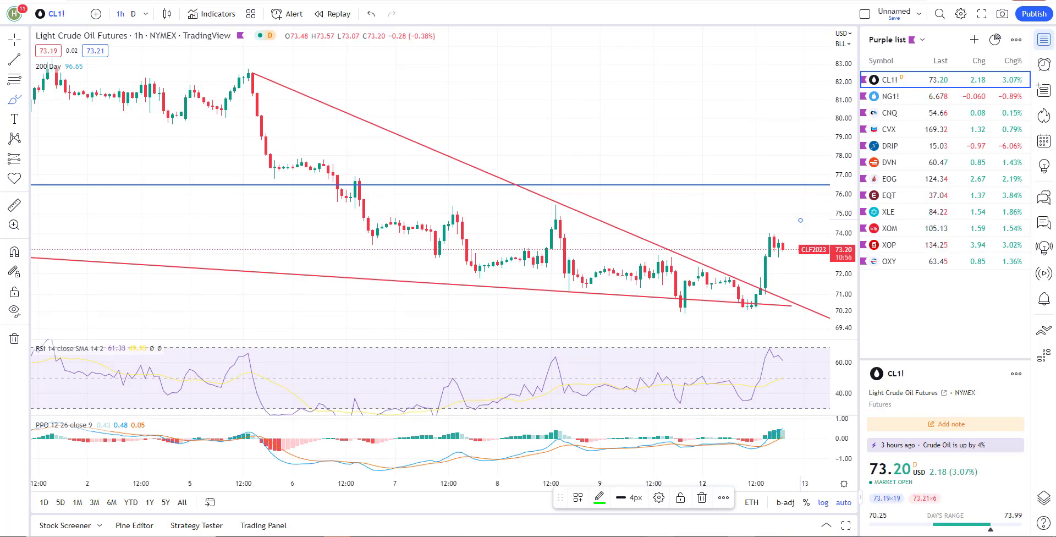
Step: Brush a green wave along crude oil's hourly decline from 5 to 9 December and a stroke along the 12 December breakout
left_click(15, 99)
left_click(61, 100)
mouse_move(259, 118)
left_mouse_down()
mouse_move(369, 236)
mouse_move(662, 268)
left_mouse_up()
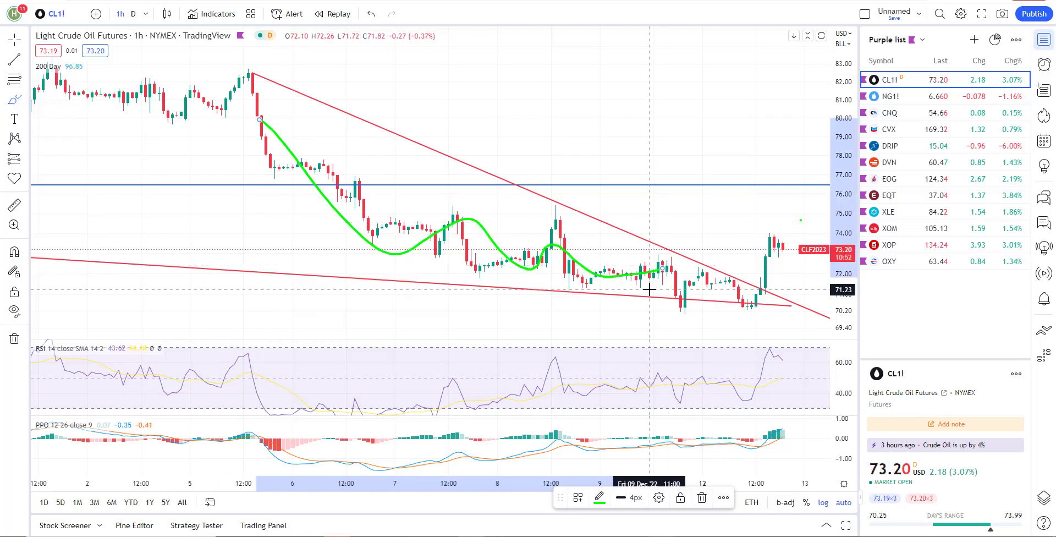
scroll(737, 309, "up", 5)
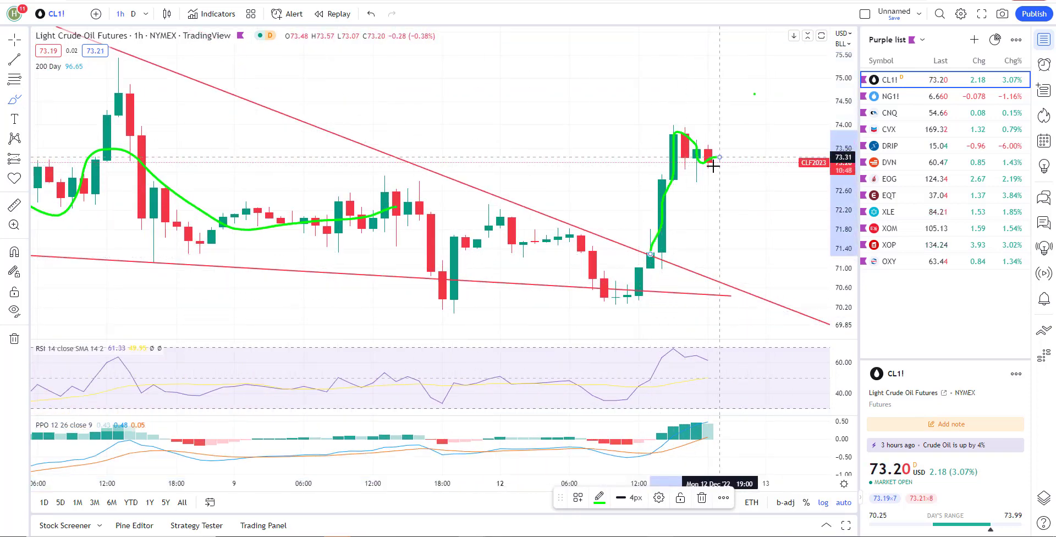
scroll(766, 227, "down", 3)
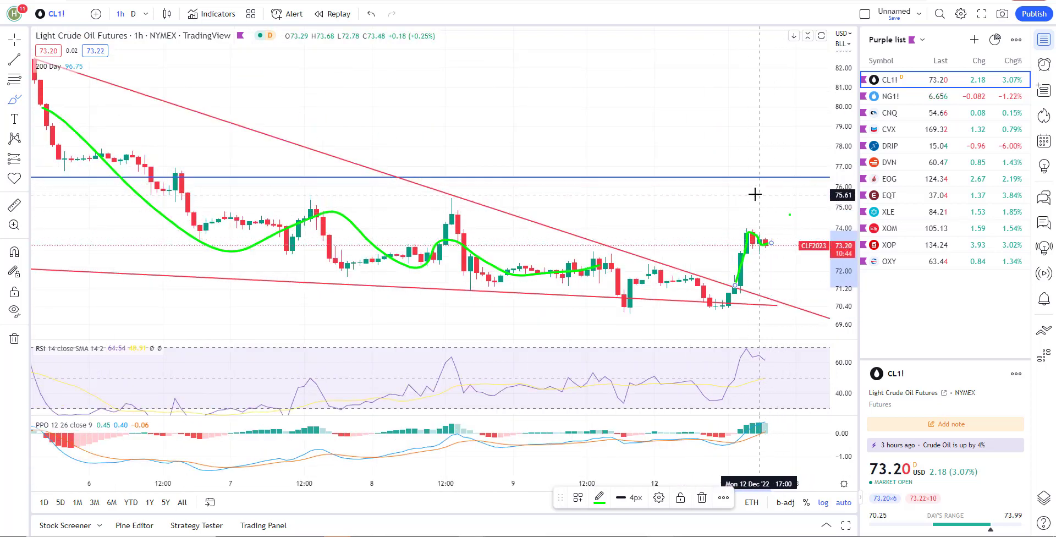
Step: Draw a red trend line along crude's 12 December rise and move it to run from 72.66 to 76.30
left_click(13, 62)
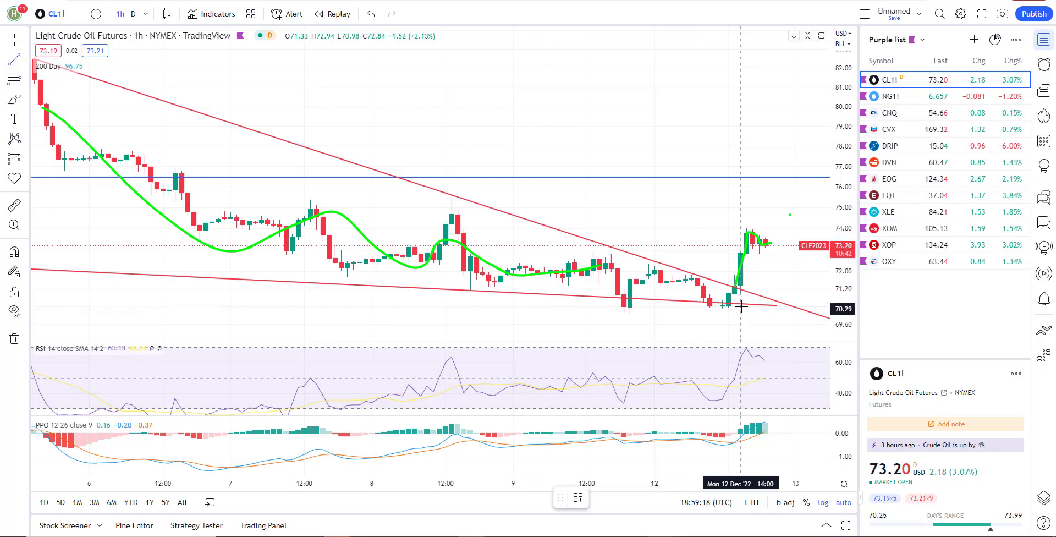
left_click(727, 304)
left_click(746, 228)
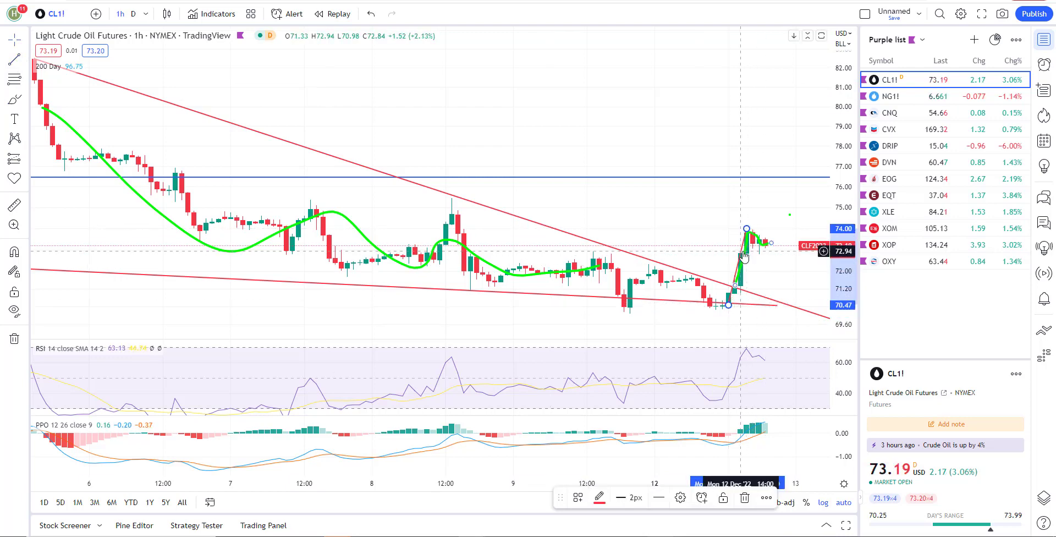
left_click_drag(742, 256, 772, 182)
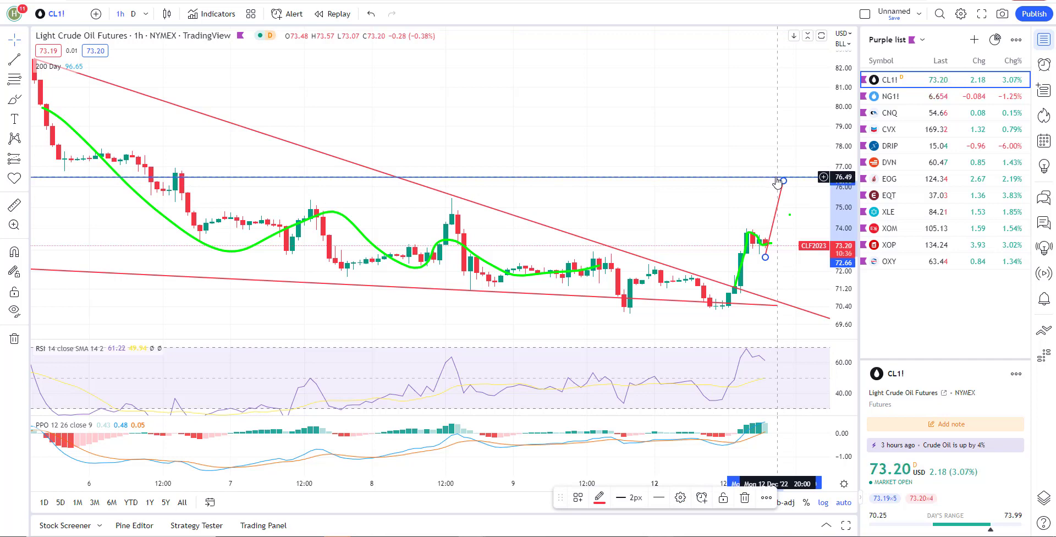
scroll(379, 165, "up", 3)
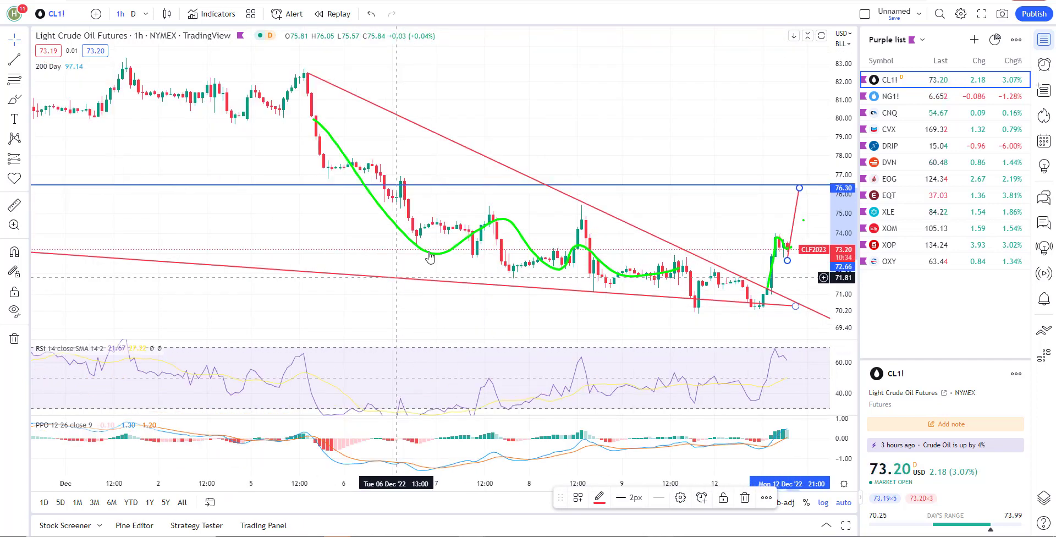
Step: Delete the projected red trend line and the green stroke along crude's 12 December breakout
left_click(26, 40)
key("Escape")
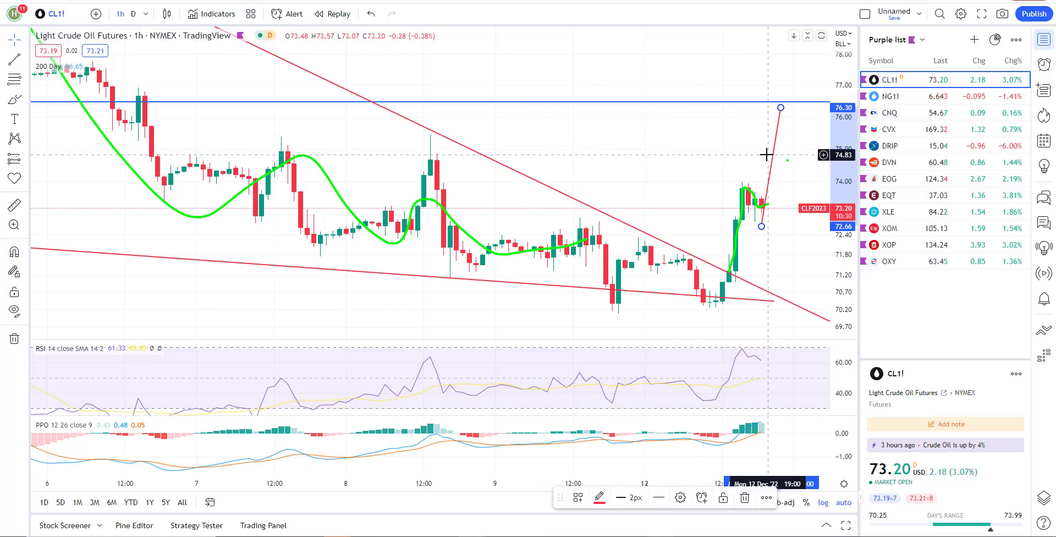
key("Delete")
scroll(695, 193, "up", 5)
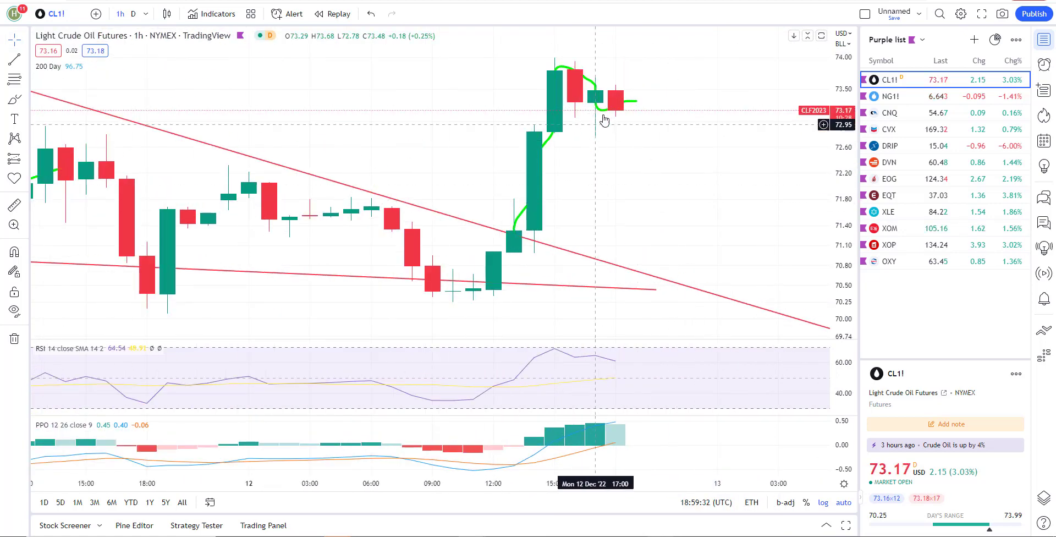
scroll(684, 120, "down", 5)
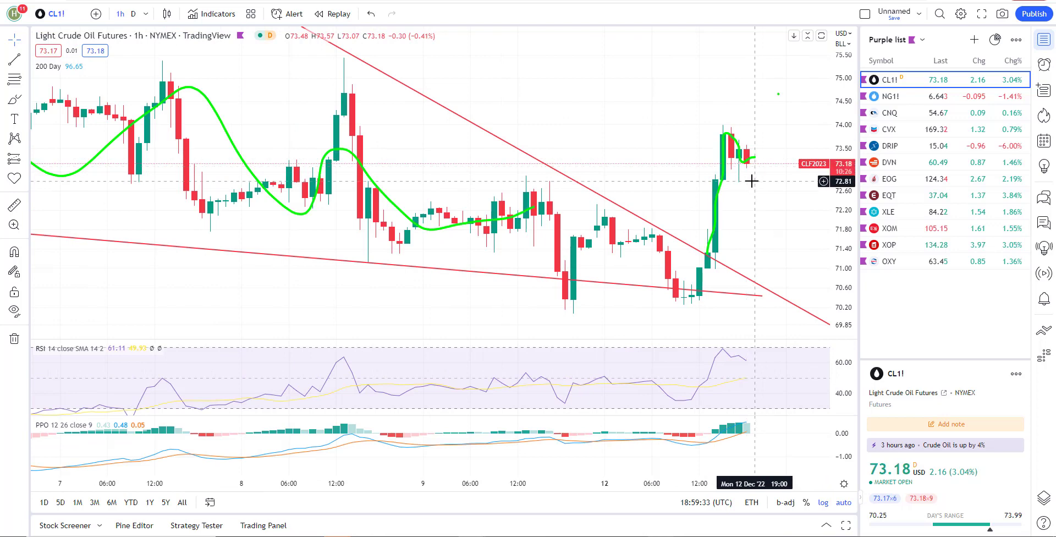
scroll(784, 51, "down", 2)
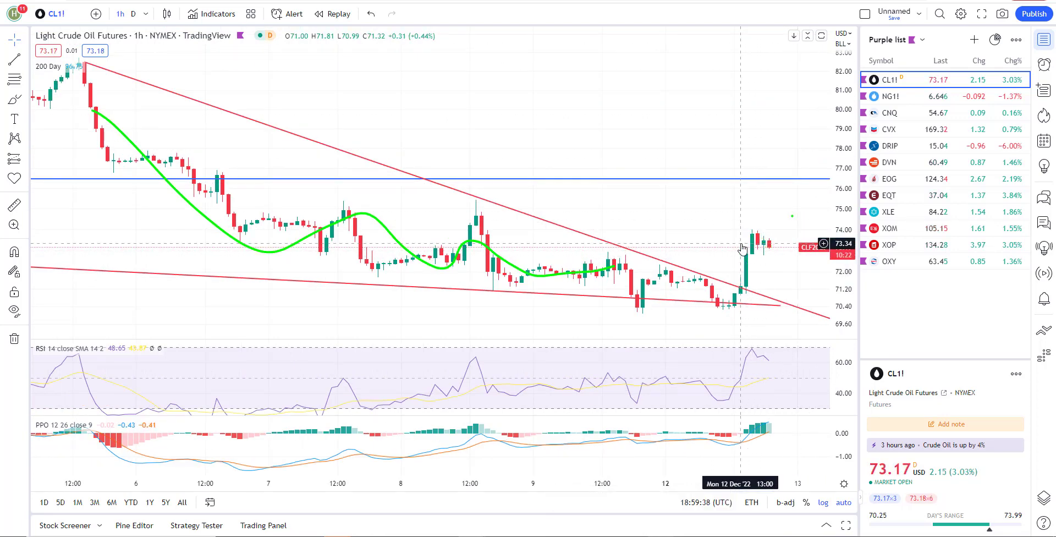
key("ctrl+z")
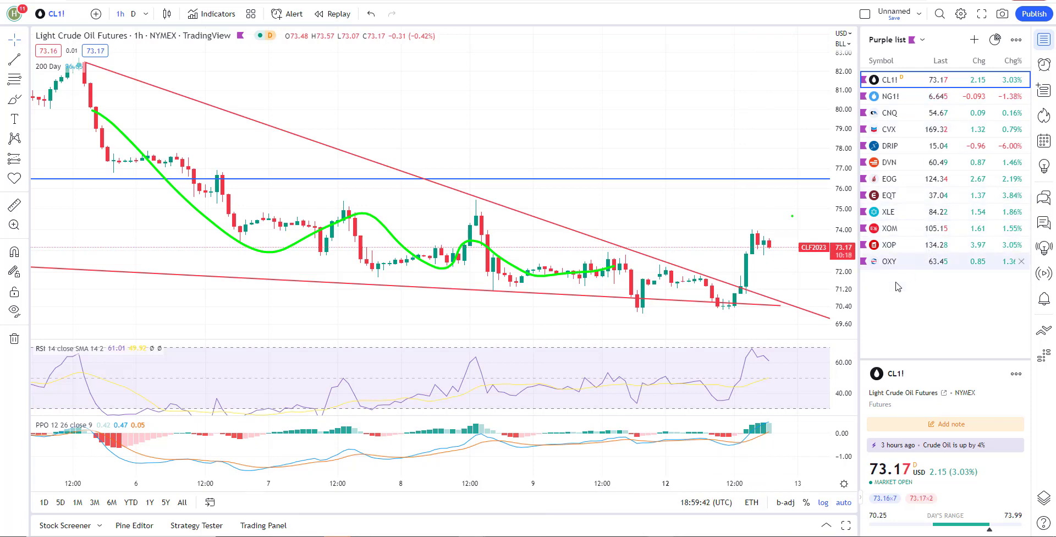
Step: Open the OXY hourly chart and brush a short green mark beside the tall 12 December candle near 63.4
left_click(897, 260)
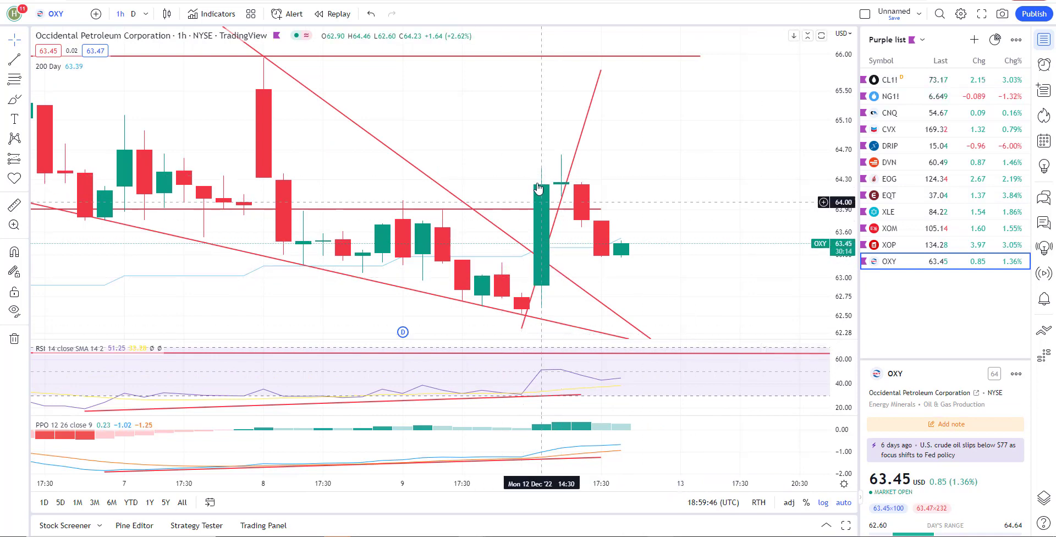
left_click(15, 99)
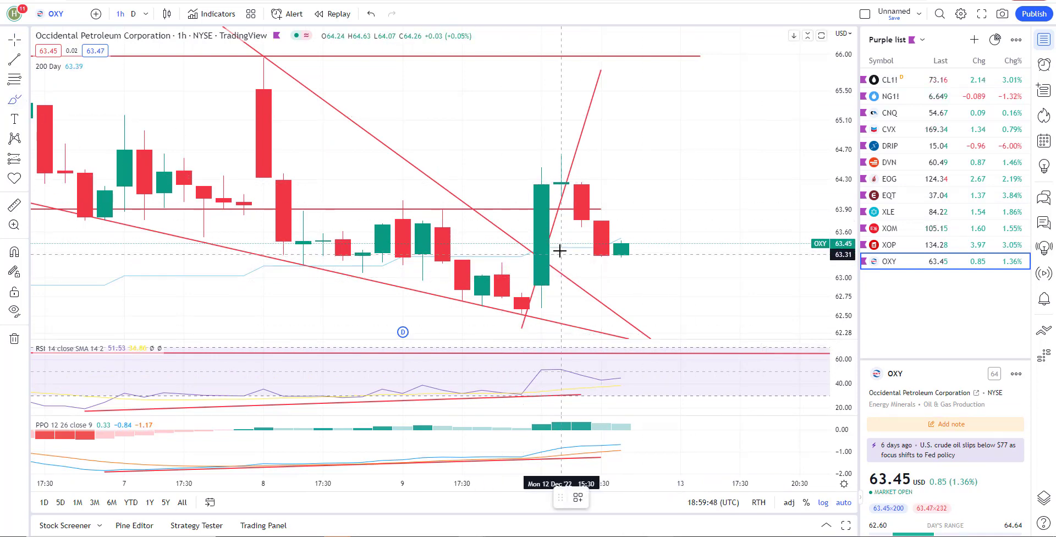
mouse_move(561, 248)
left_mouse_down()
mouse_move(541, 248)
mouse_move(559, 249)
left_mouse_up()
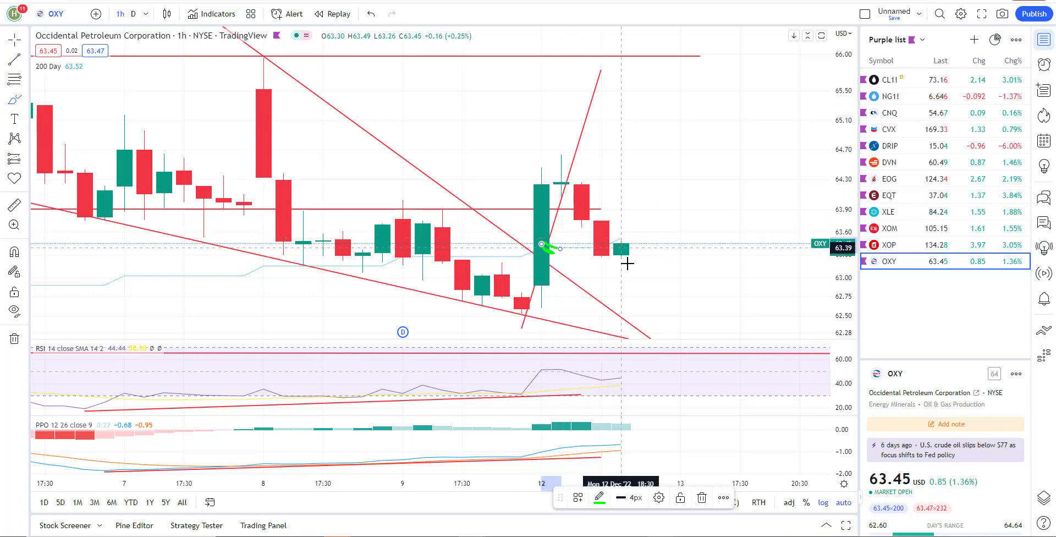
Step: Brush a green path from OXY's latest candle up to the red horizontal level near 66
scroll(627, 264, "down", 3)
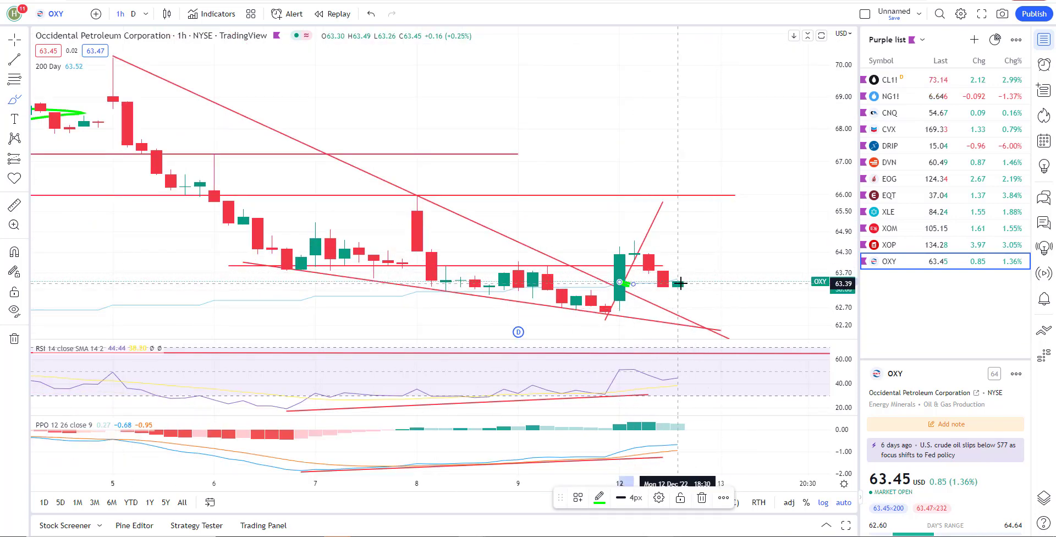
left_click_drag(679, 280, 707, 196)
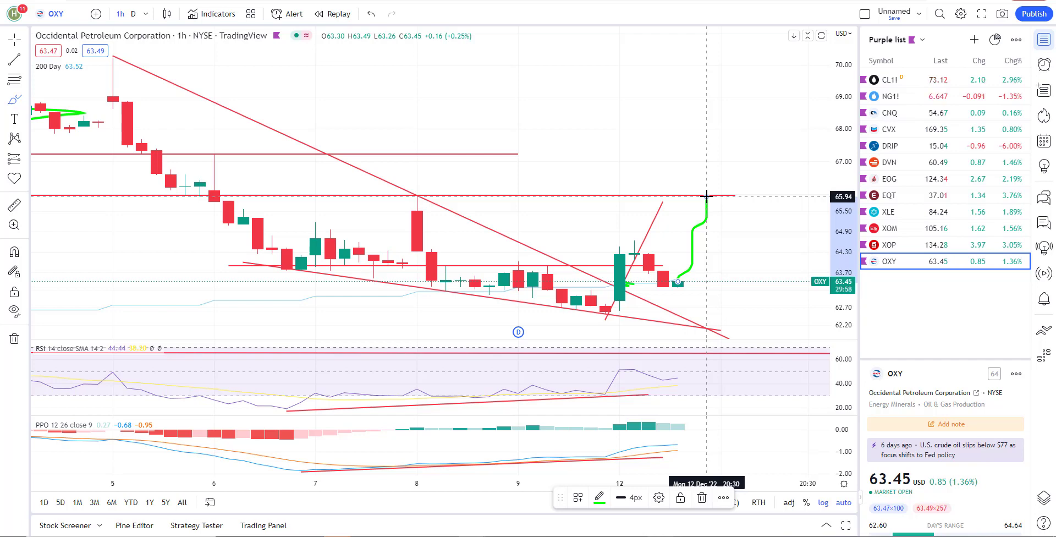
left_click_drag(707, 196, 707, 196)
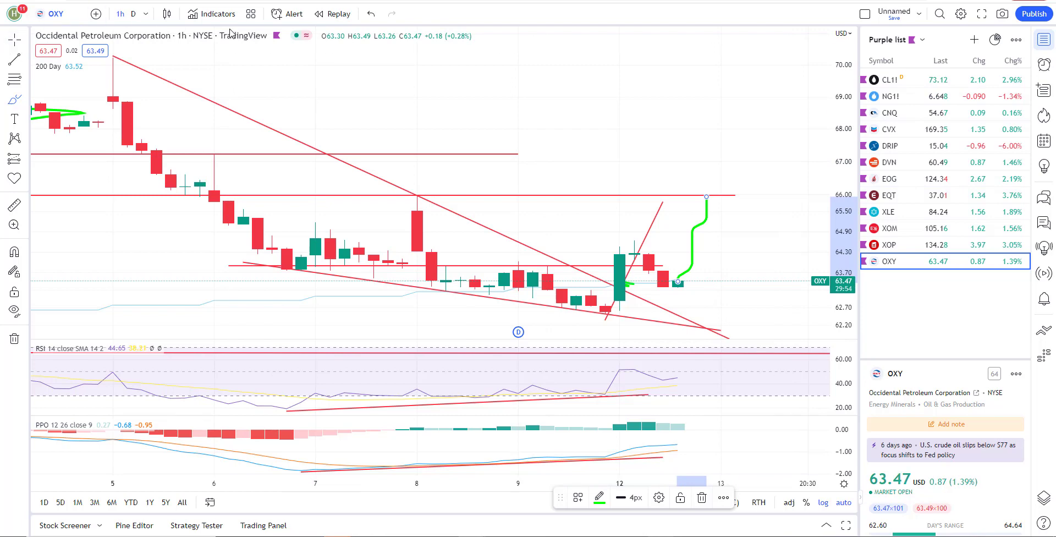
Step: Brush green strokes along OXY's rising RSI trend line, its 6–12 December price decline and the projected rise to the 66 level
scroll(308, 220, "down", 2)
left_click_drag(354, 411, 640, 393)
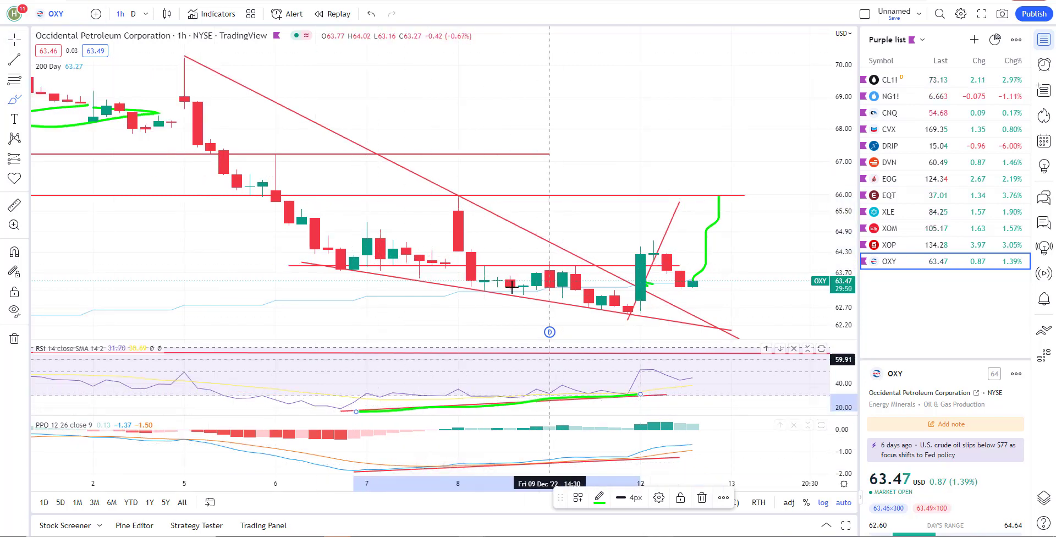
left_click_drag(328, 230, 628, 289)
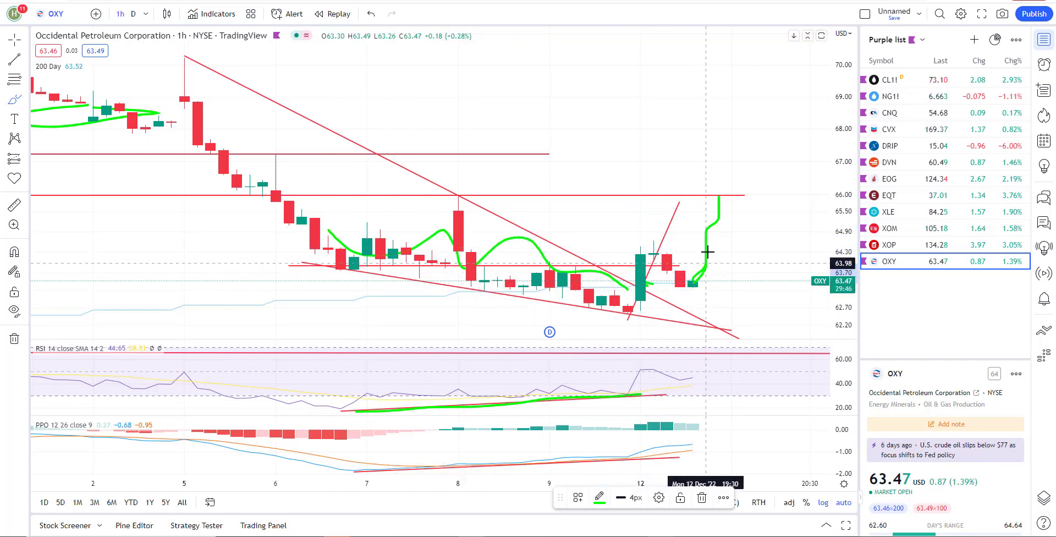
left_click_drag(708, 251, 731, 196)
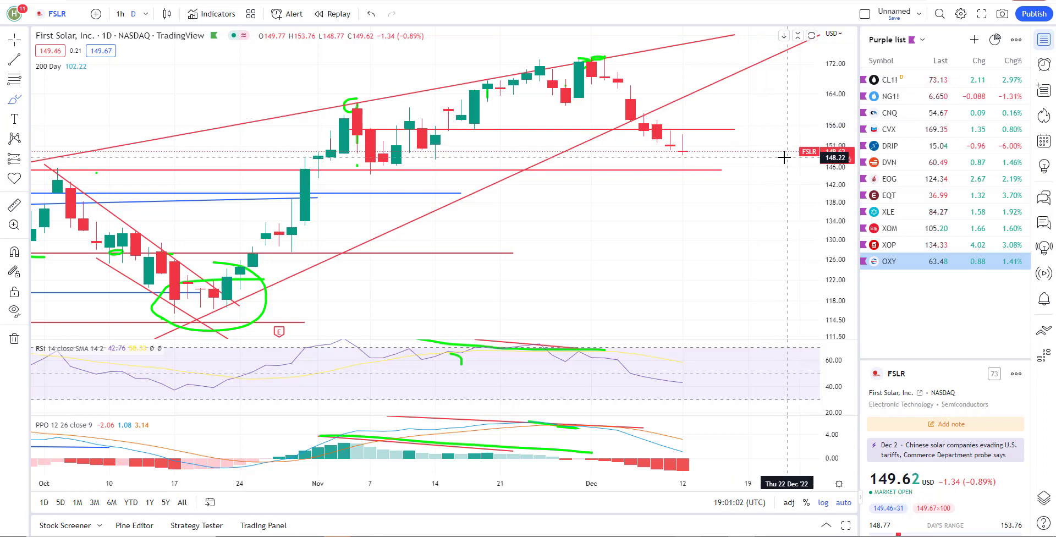
Step: Brush a green loop around First Solar's latest daily candles near 150 and delete it
scroll(374, 121, "up", 5)
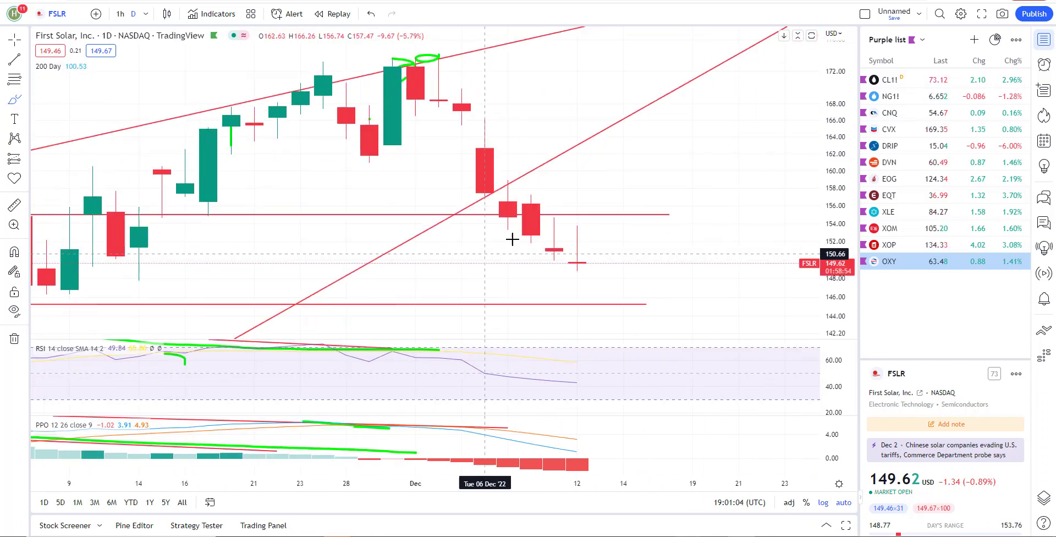
left_click(15, 102)
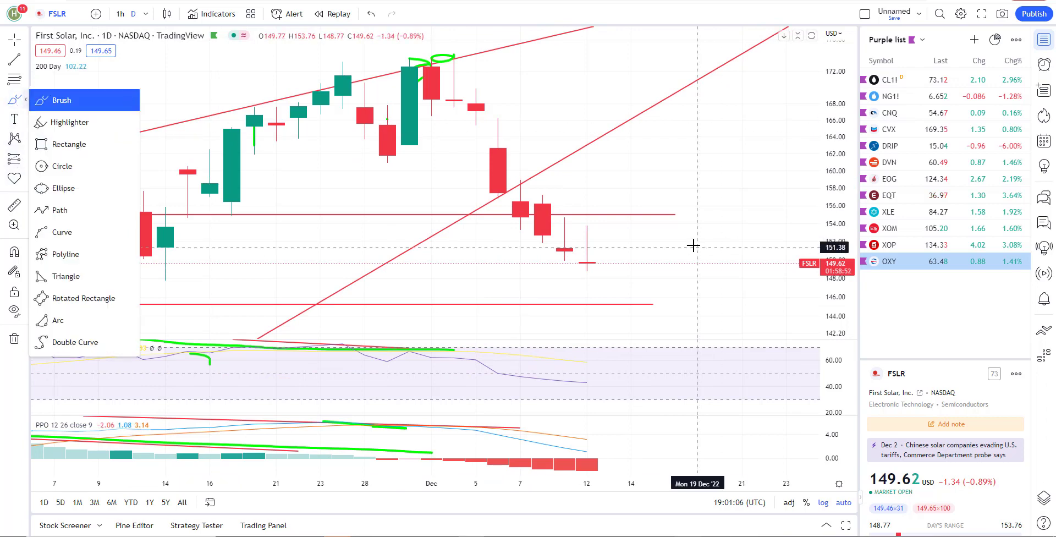
left_click(50, 99)
mouse_move(605, 239)
left_mouse_down()
mouse_move(685, 254)
mouse_move(630, 242)
left_mouse_up()
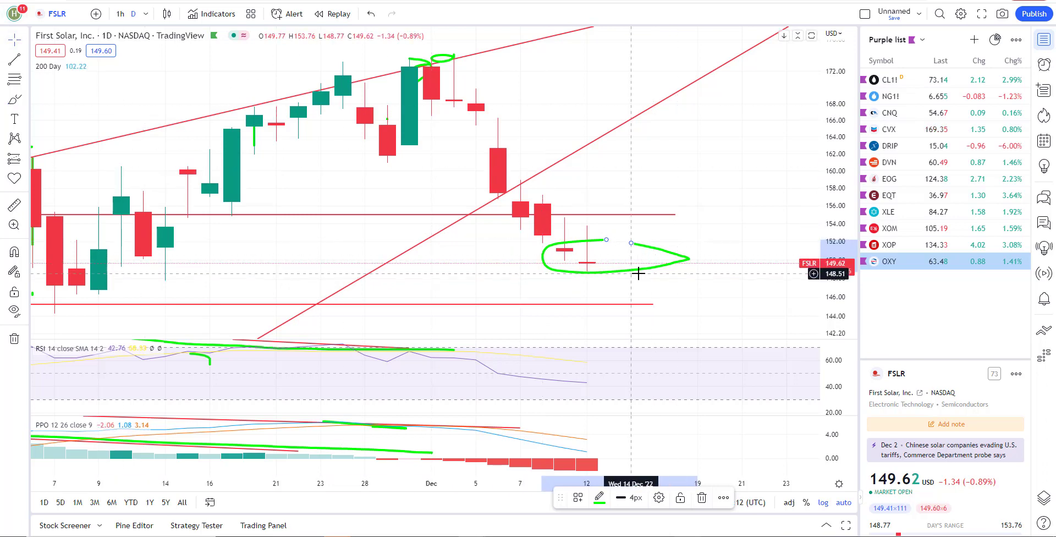
key("Delete")
Step: Brush a green path tracing First Solar's price swings from the mid-July low up to the early December high
scroll(566, 233, "down", 10)
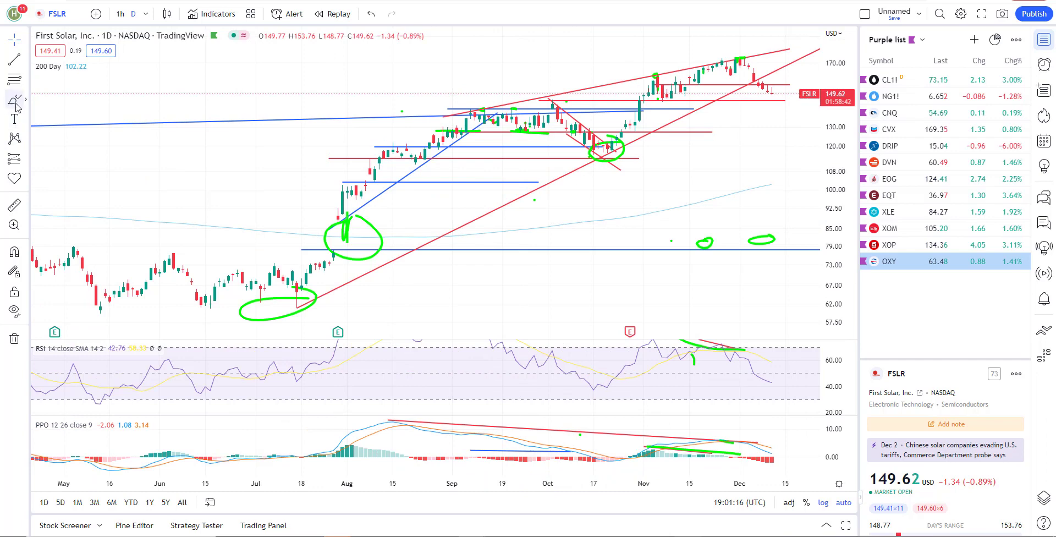
scroll(730, 160, "up", 4)
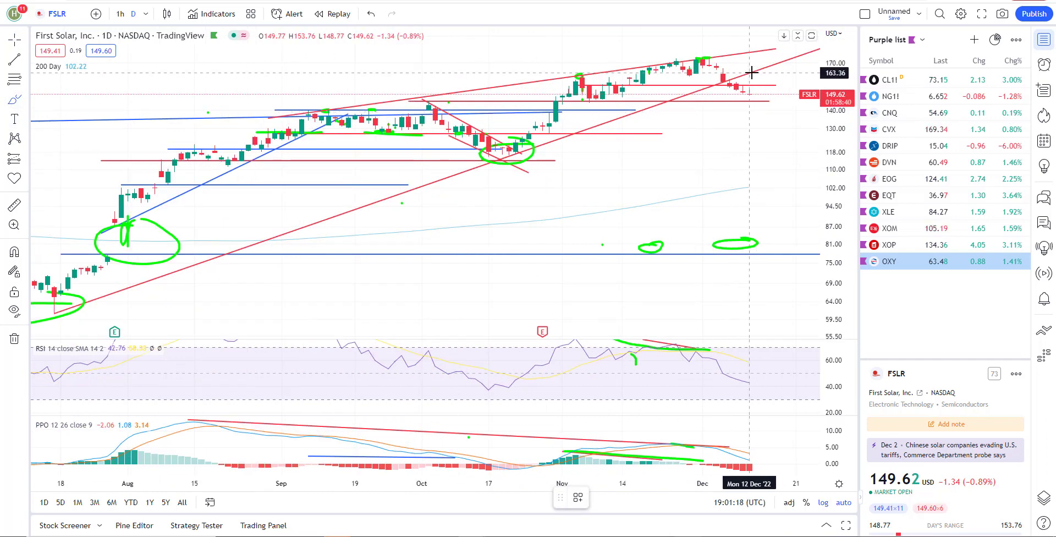
scroll(259, 292, "down", 3)
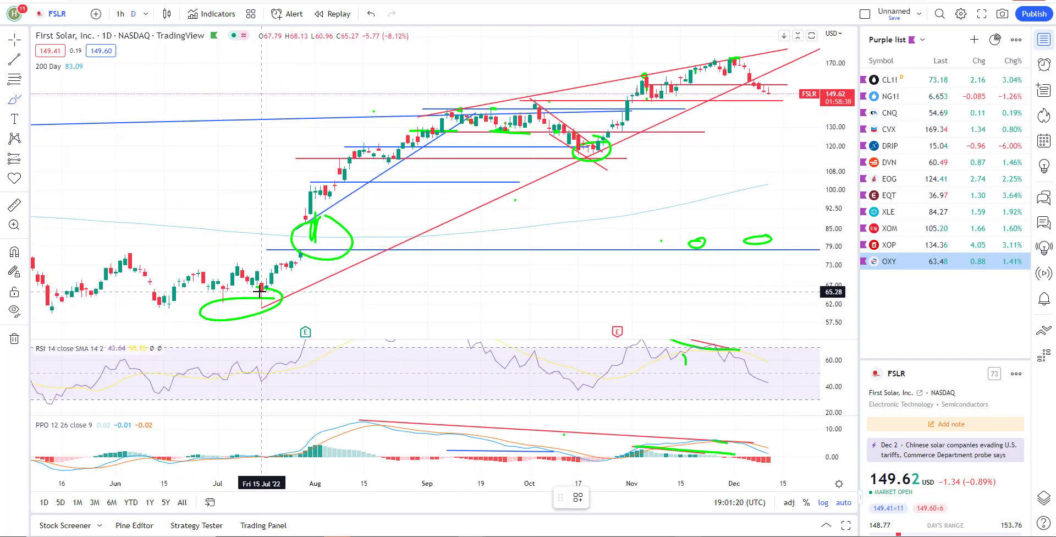
mouse_move(263, 290)
left_mouse_down()
mouse_move(495, 126)
mouse_move(622, 110)
mouse_move(743, 57)
left_mouse_up()
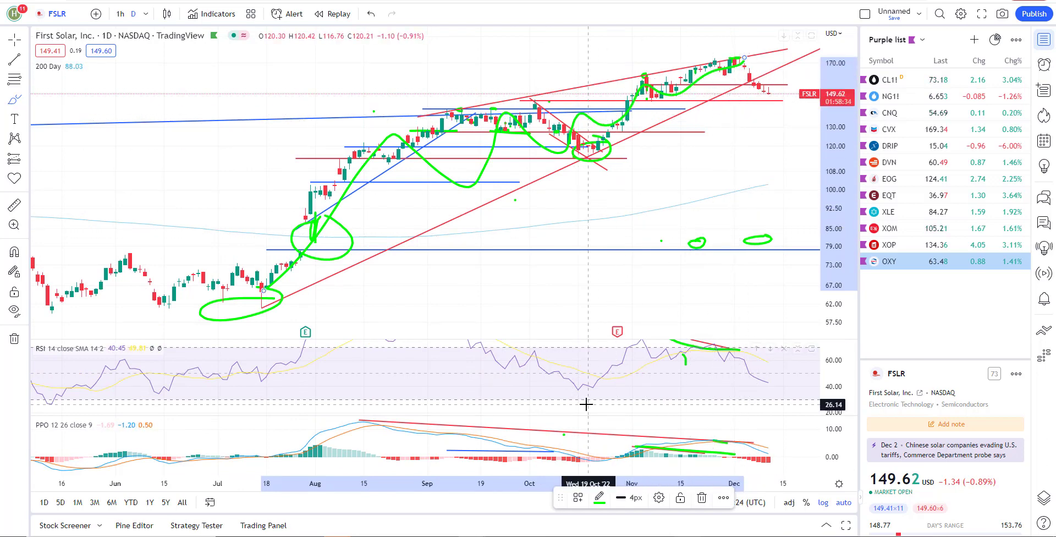
Step: Draw a red trend line across First Solar's RSI peaks from 88.02 on 8 September to 69.92 on 14 December
scroll(585, 404, "down", 1)
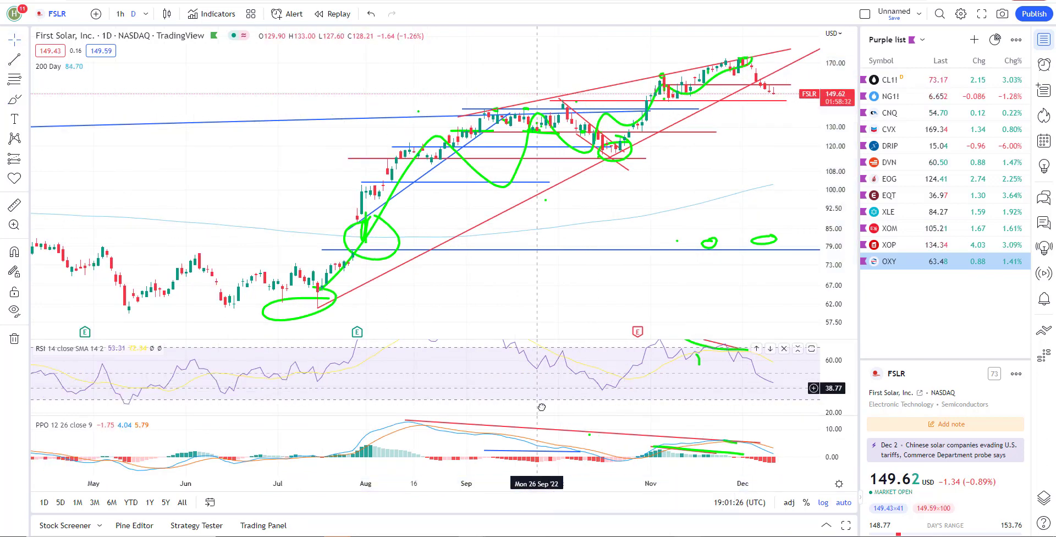
scroll(564, 405, "left", 1)
scroll(648, 367, "left", 1)
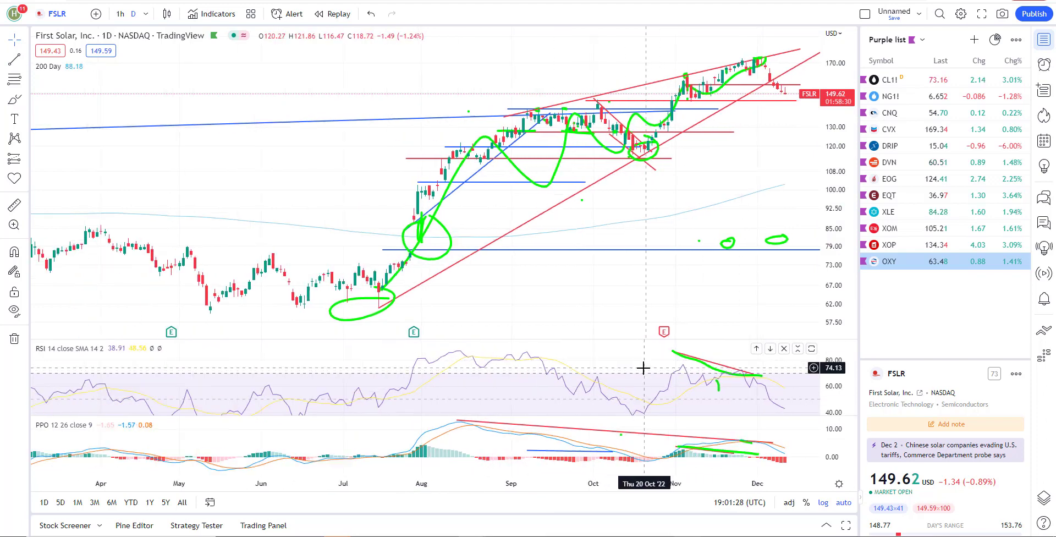
left_click(497, 350)
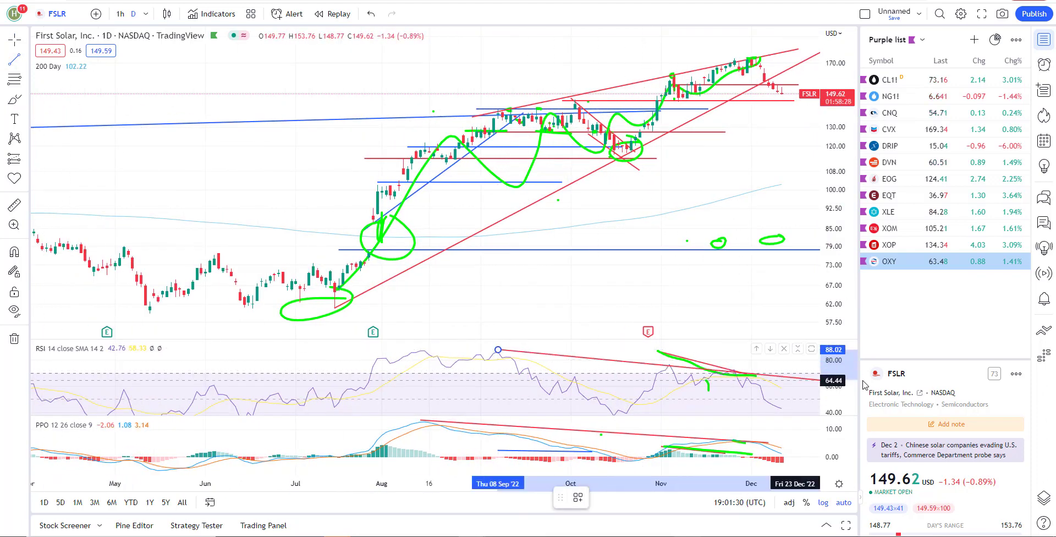
left_click(790, 373)
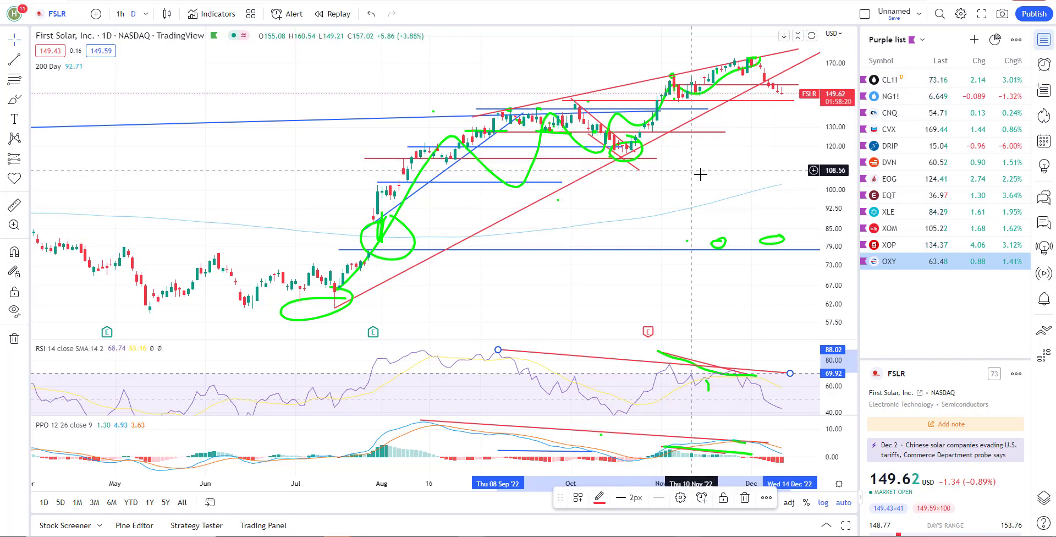
Step: Delete the green path tracing First Solar's July-to-December rise
scroll(561, 175, "up", 3)
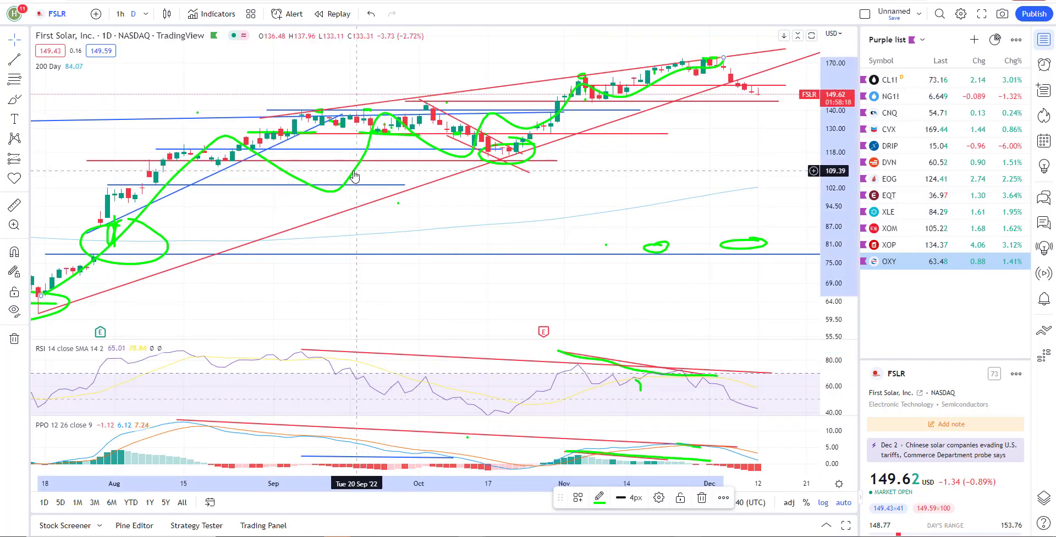
scroll(595, 230, "up", 3)
scroll(595, 230, "up", 2)
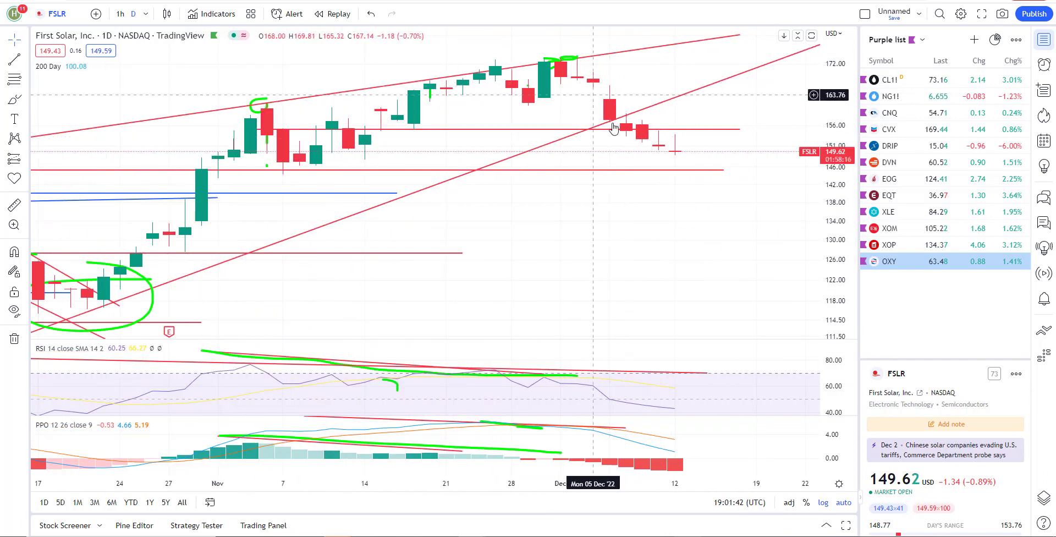
Step: Brush a green line from First Solar's latest candle up to the broken trend line near 164, with an arrow pointing at that level
scroll(650, 154, "up", 2)
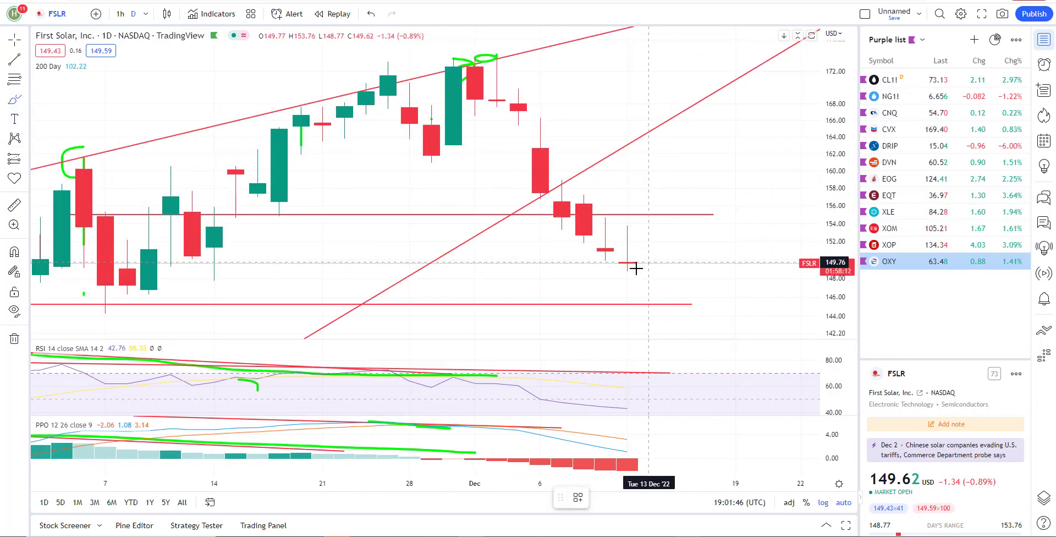
scroll(649, 258, "down", 3)
left_click_drag(706, 149, 721, 83)
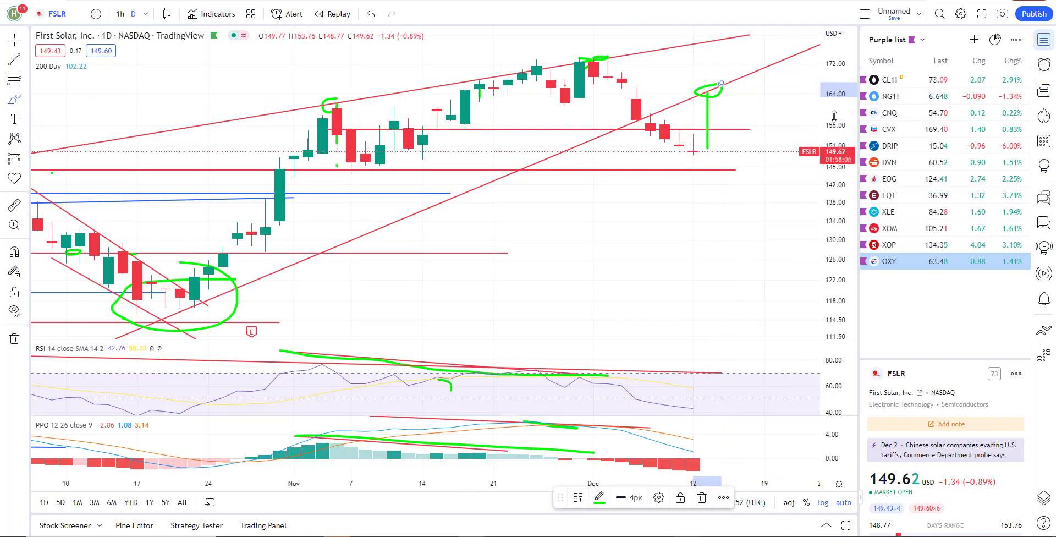
left_click_drag(805, 90, 709, 94)
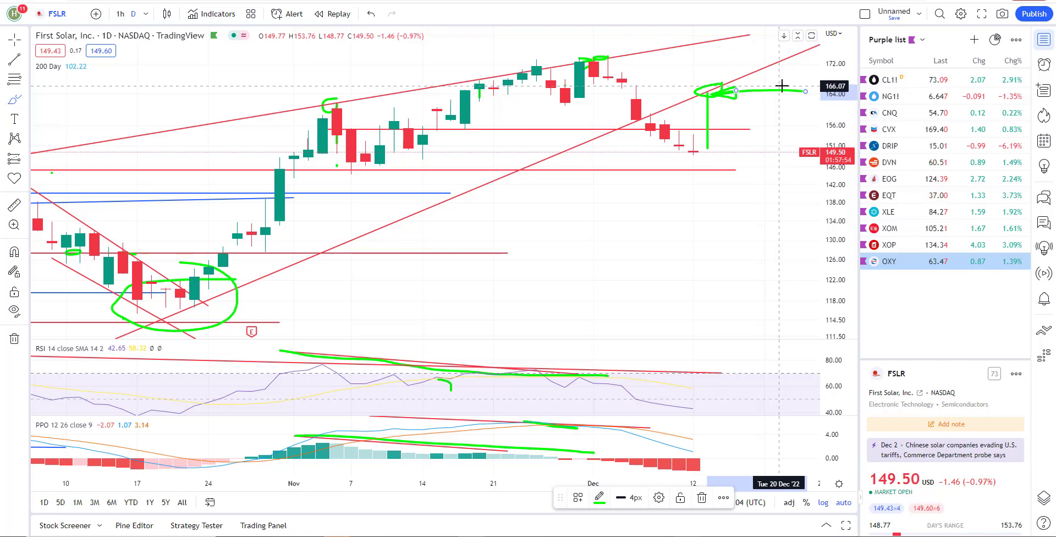
Step: Measure the drop from First Solar's latest price to the blue horizontal level near 78, and clear the measurement
scroll(715, 123, "down", 3)
scroll(732, 80, "up", 3)
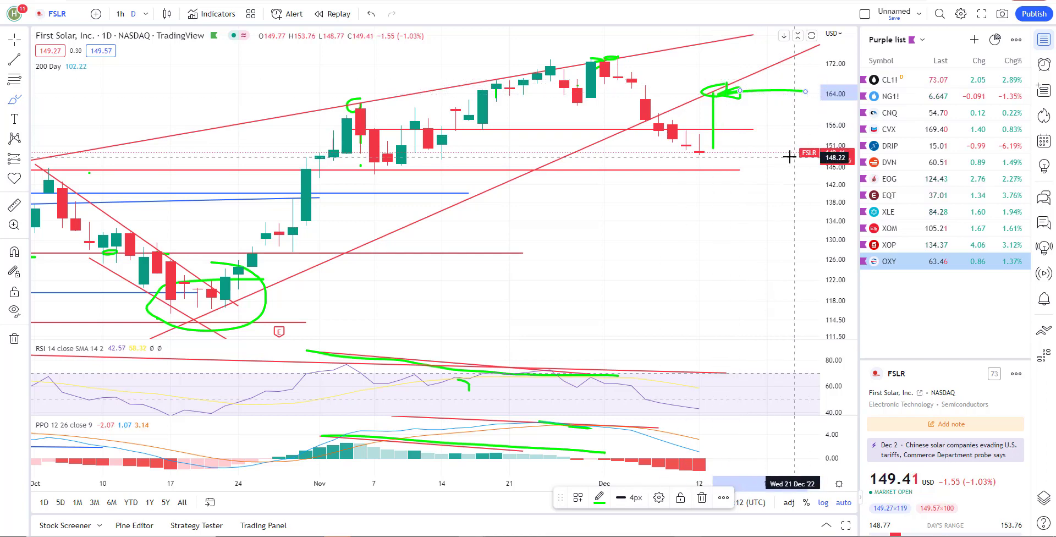
scroll(789, 157, "down", 5)
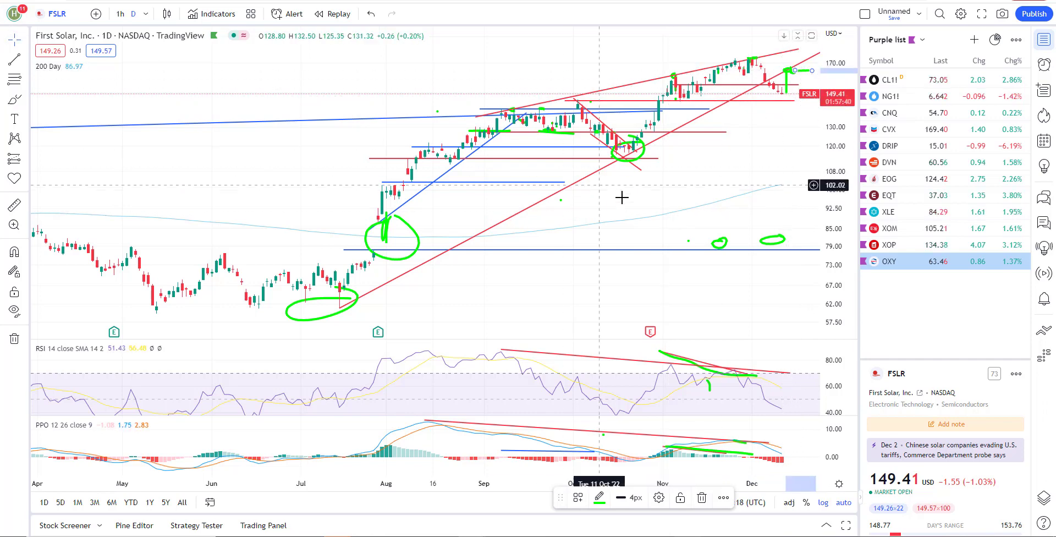
scroll(633, 220, "right", 5)
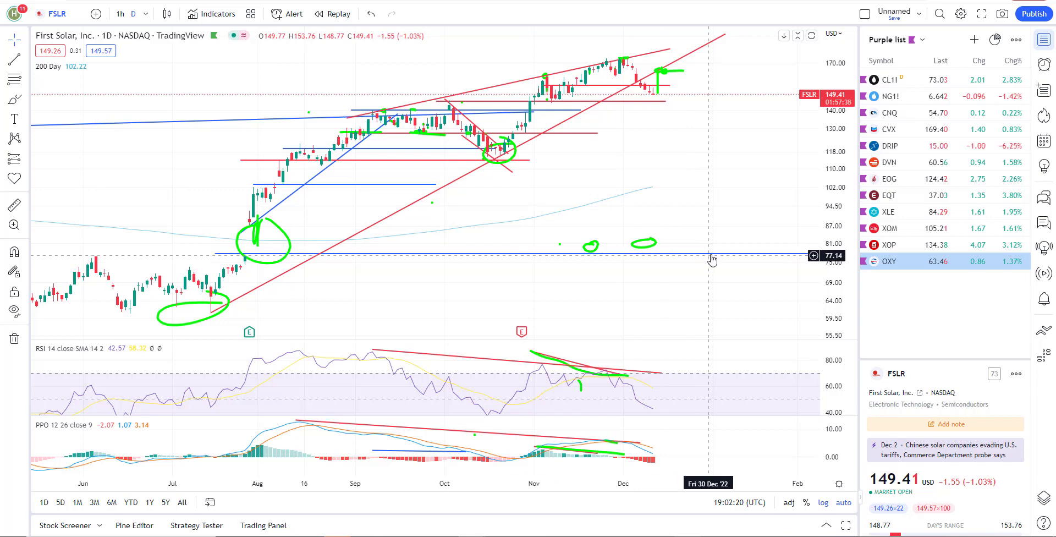
left_click(750, 253)
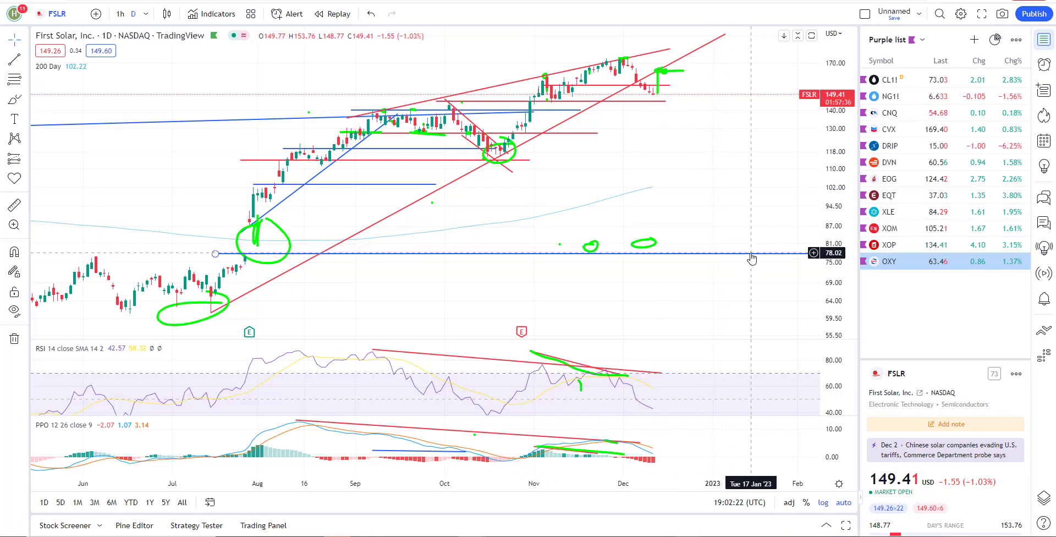
left_click(692, 179)
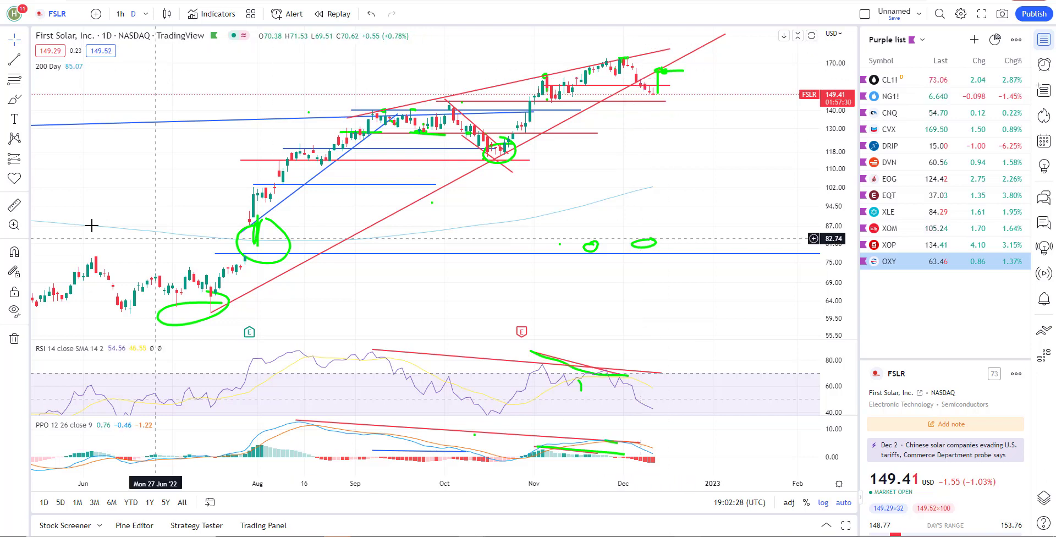
key("shift")
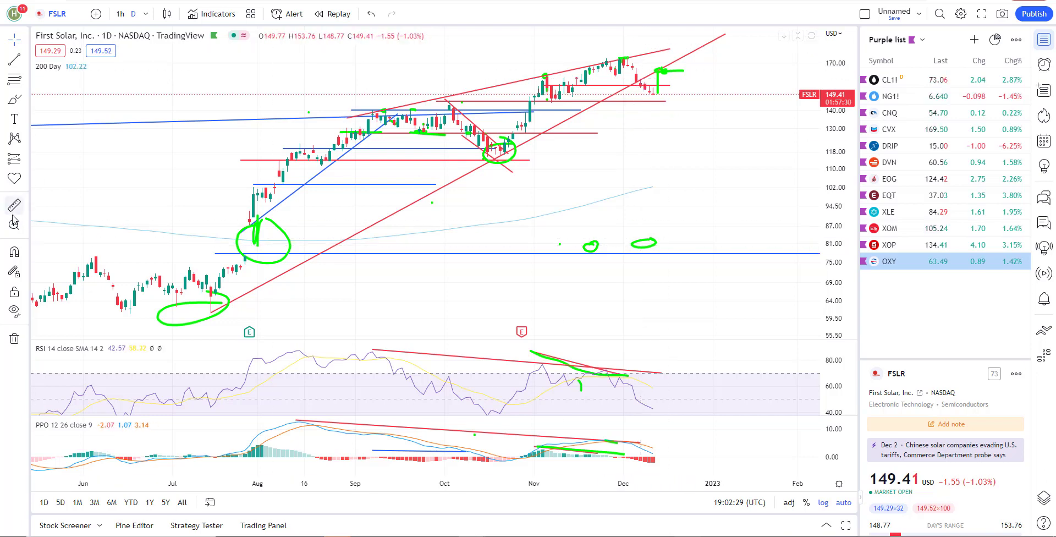
left_click(670, 87)
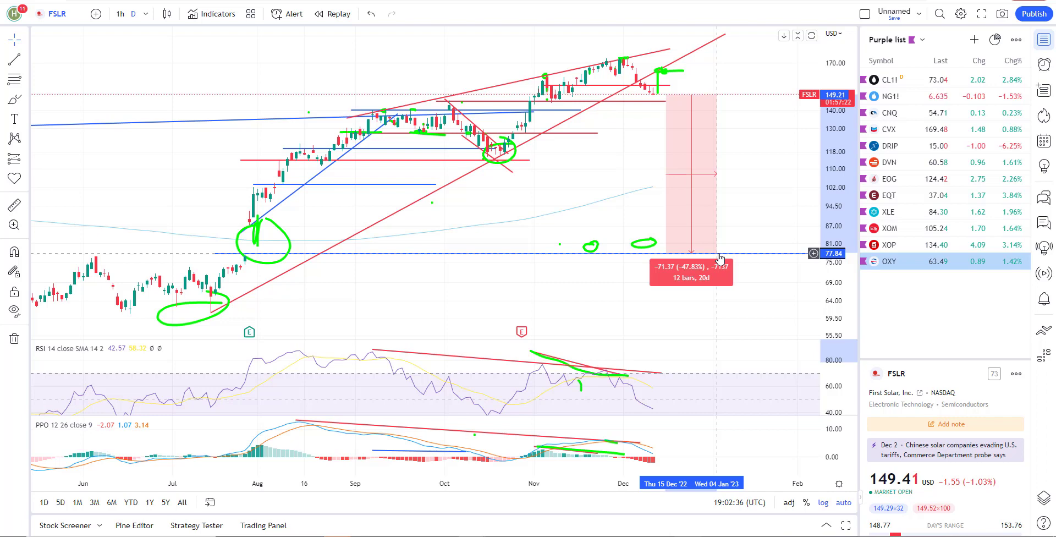
left_click(599, 182)
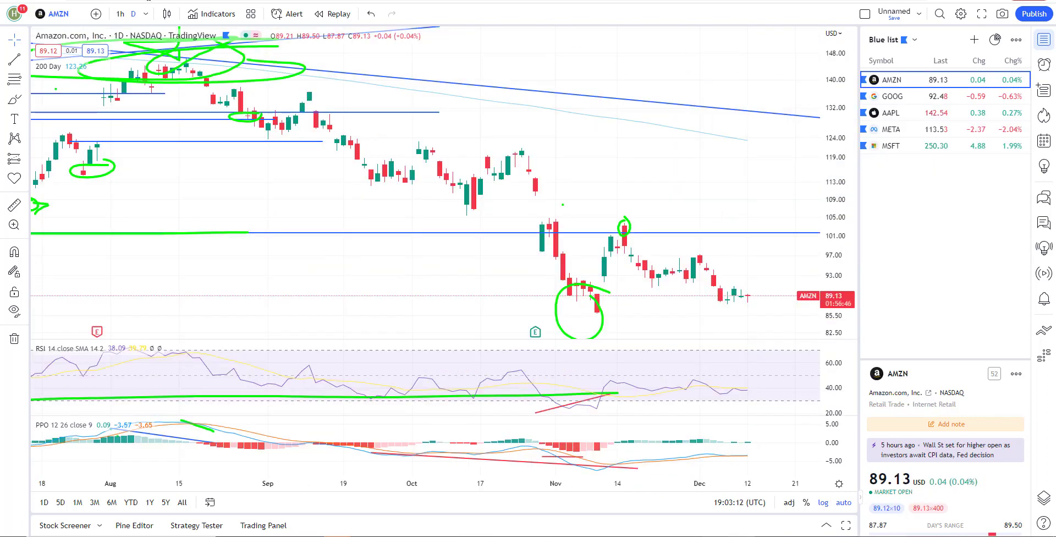
Step: Set Amazon's chart to the one-week interval and show its full price history back to the late 1990s
left_click(144, 13)
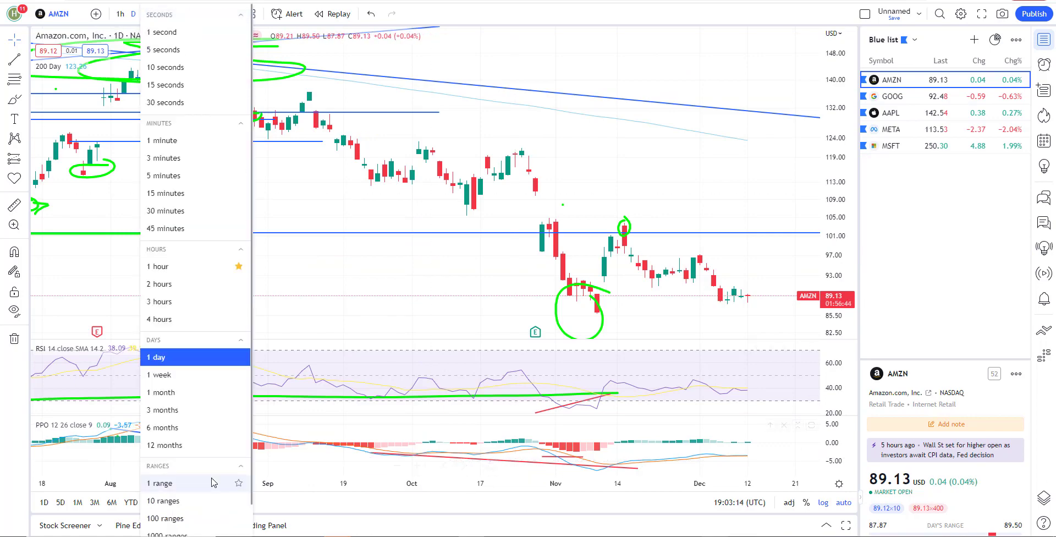
left_click(198, 373)
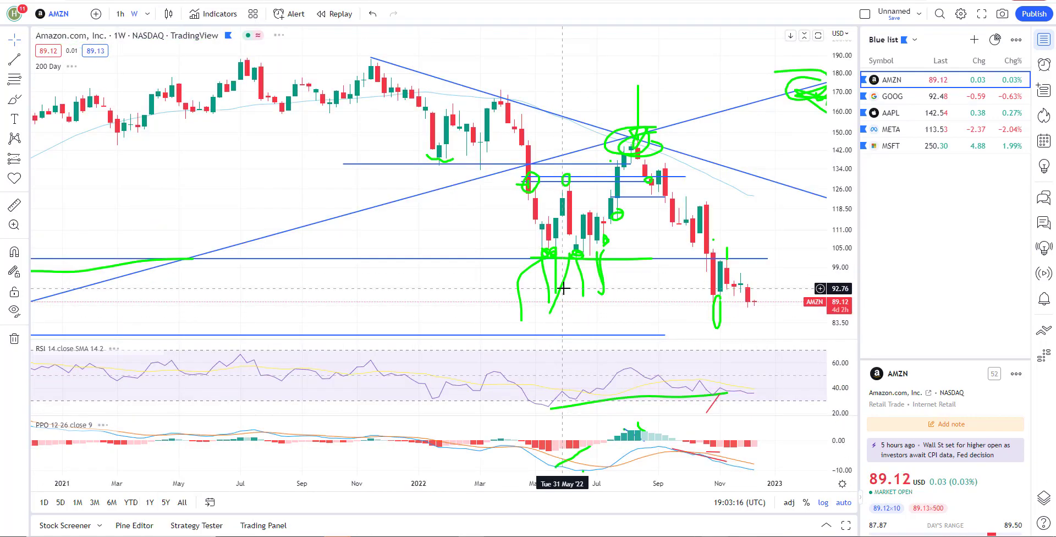
scroll(537, 299, "down", 5)
scroll(537, 245, "down", 10)
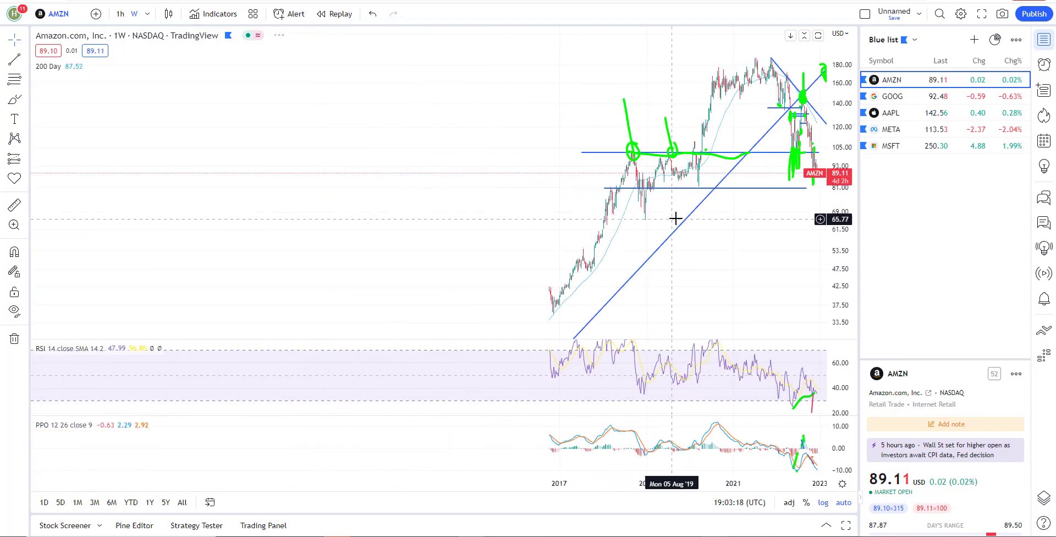
Step: Circle in green Amazon's large red candle of late April 2022, where price falls through the rising trend line
scroll(248, 311, "up", 3)
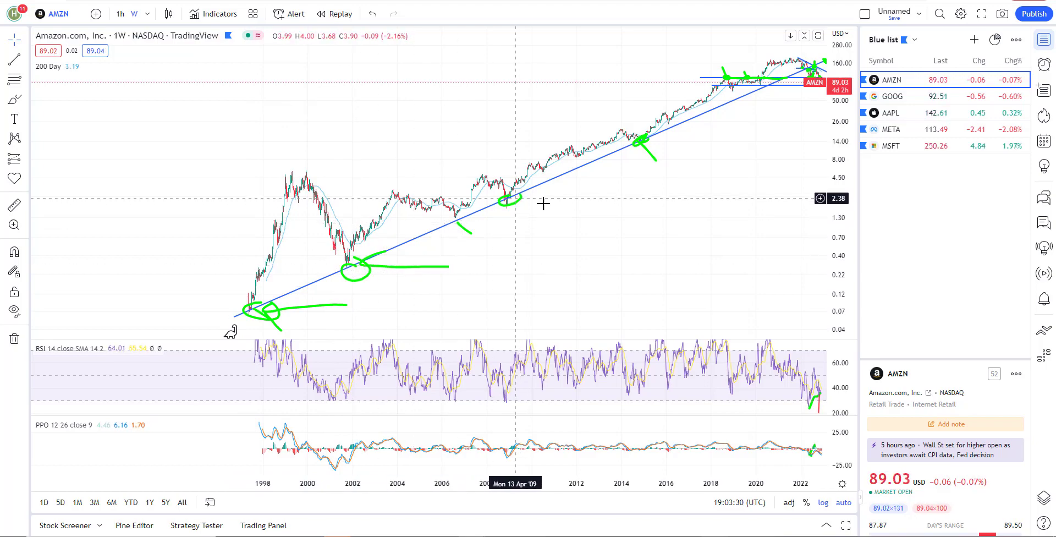
scroll(589, 212, "up", 3)
scroll(588, 212, "up", 10)
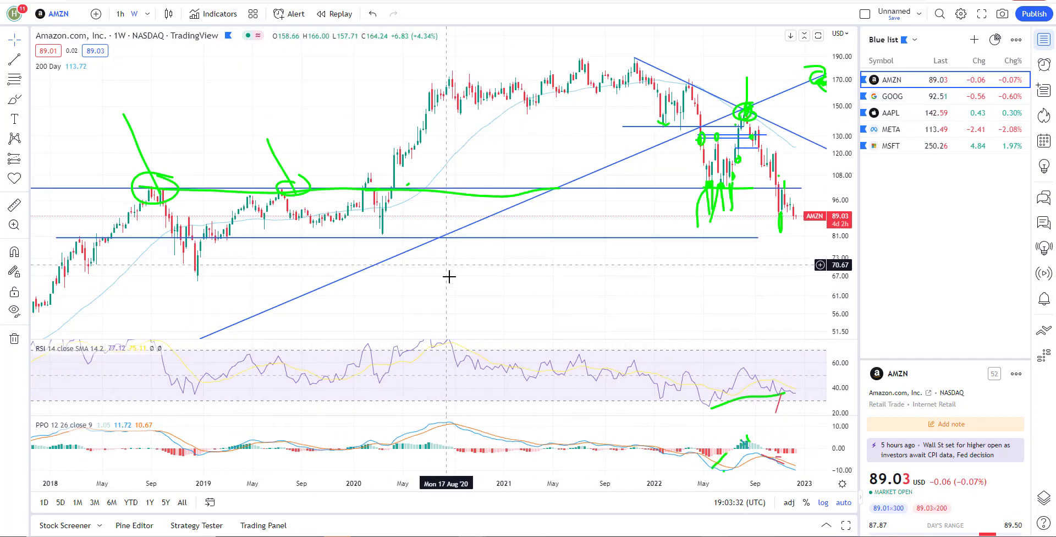
scroll(477, 296, "up", 6)
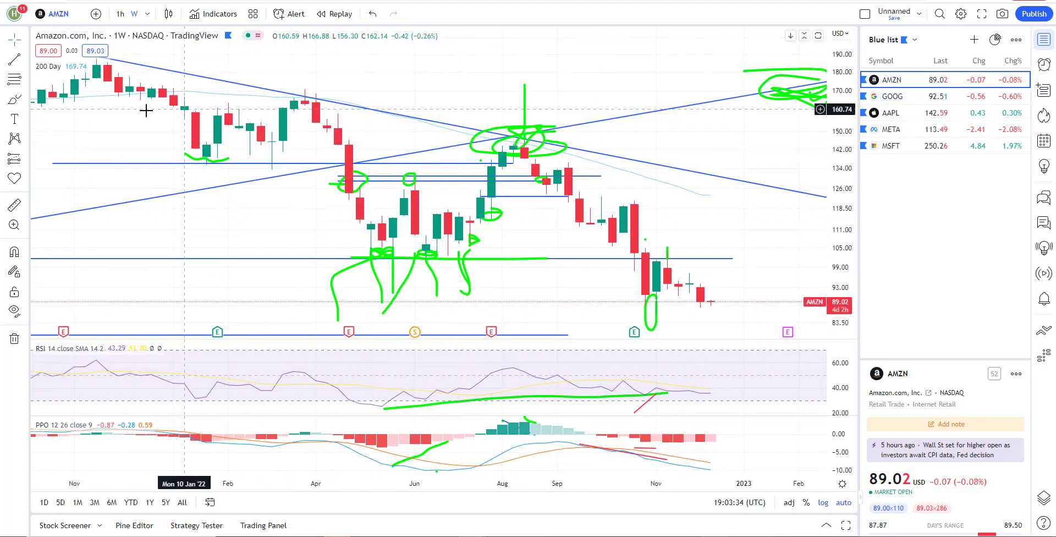
left_click(11, 99)
mouse_move(349, 144)
left_mouse_down()
mouse_move(367, 182)
mouse_move(351, 142)
left_mouse_up()
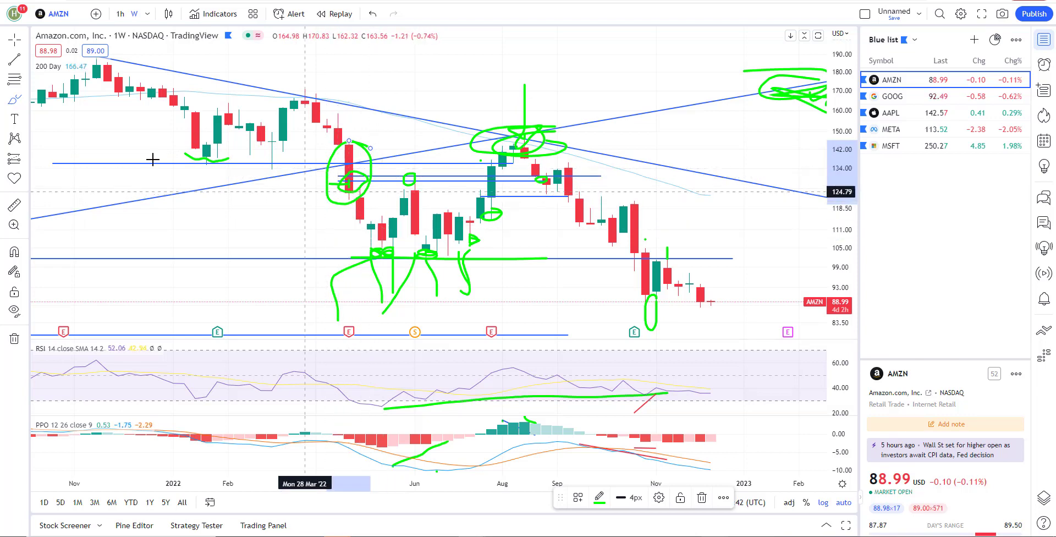
Step: Delete the green freehand curves hanging below Amazon's May to July 2022 lows, beneath the horizontal level near 100
left_click(378, 284)
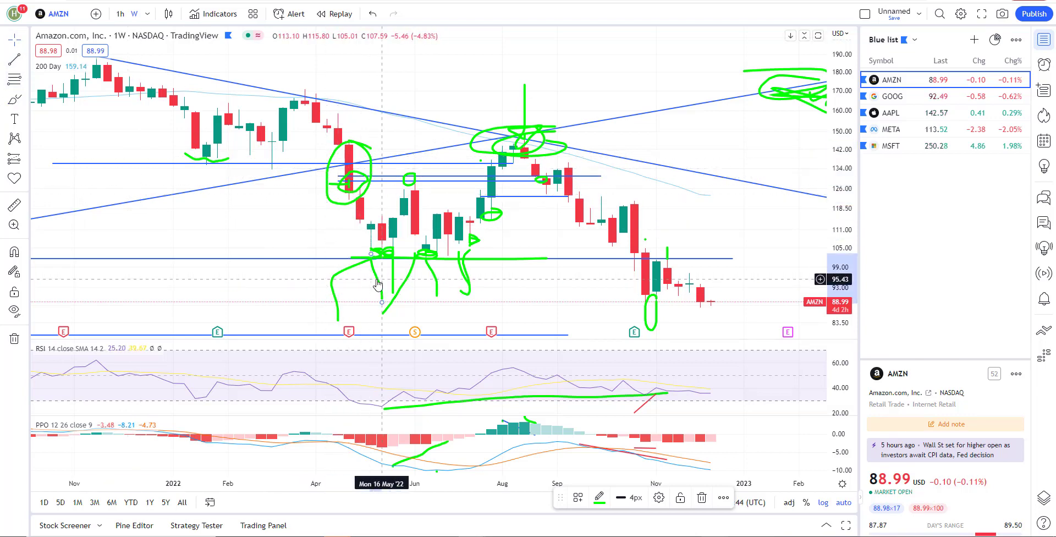
key("Escape")
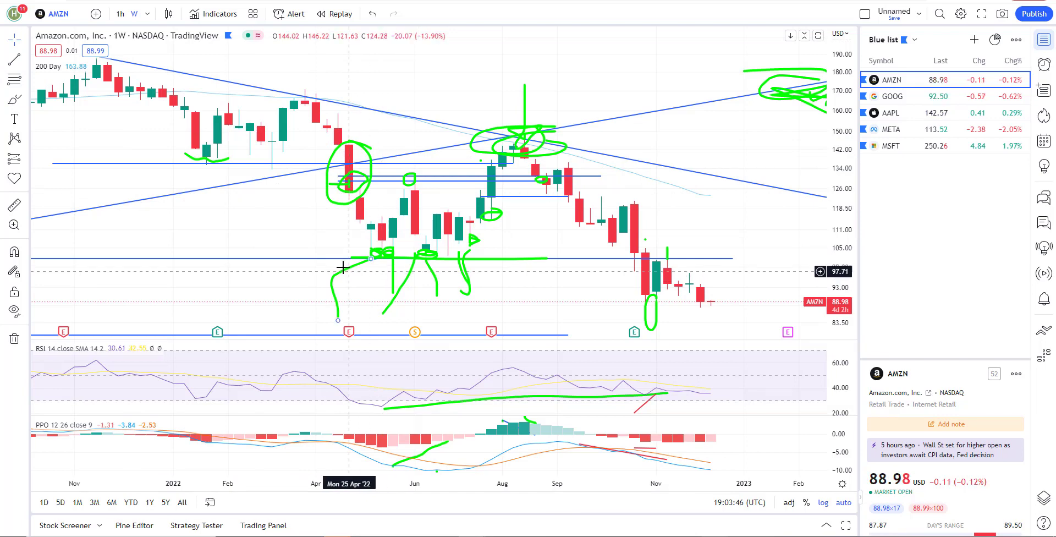
left_click(348, 273)
key("Delete")
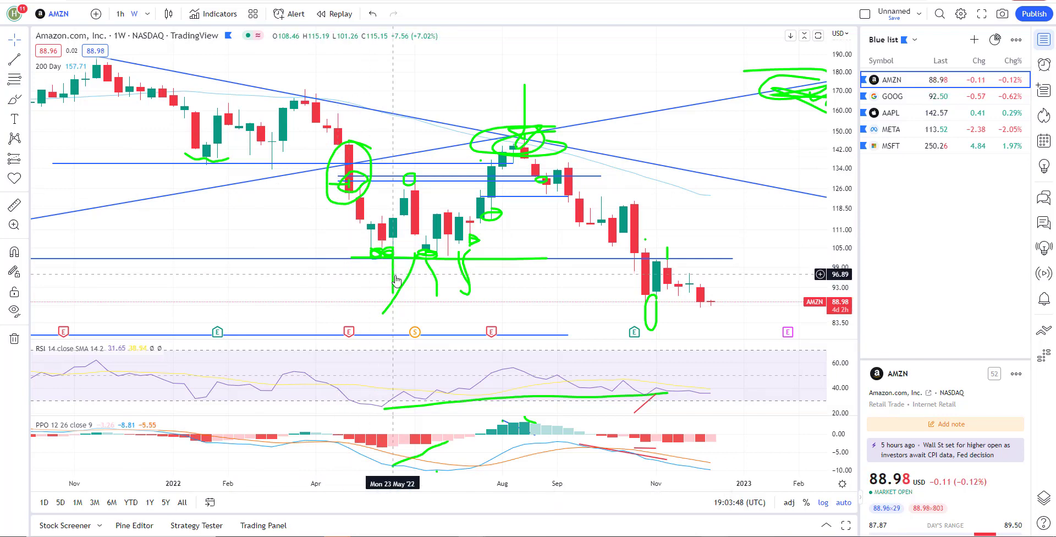
left_click(437, 282)
key("Delete")
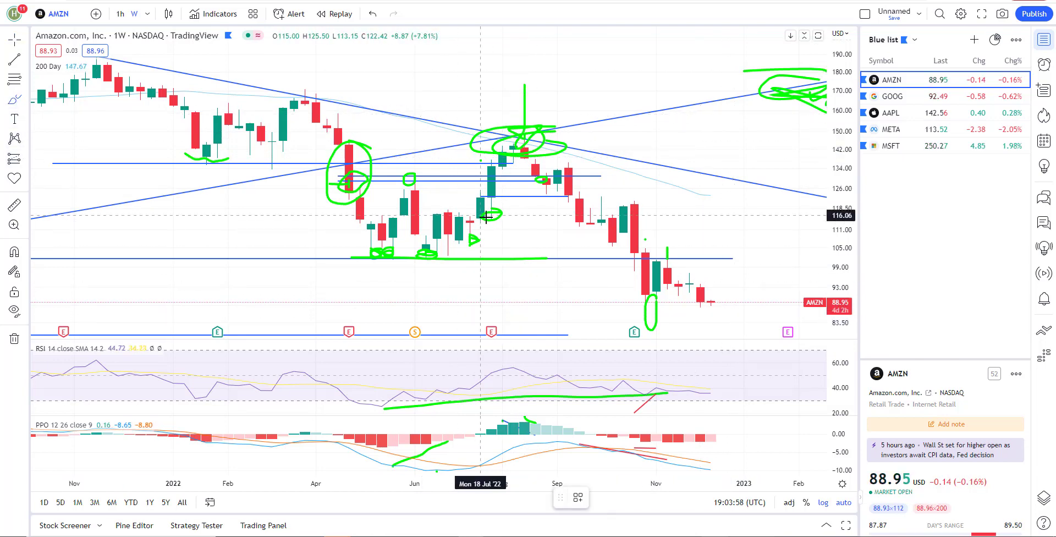
Step: Circle in green Amazon's peaks along the falling trend line from November 2021 to August 2022, the mid-2022 lows and the latest low
scroll(571, 264, "down", 5)
left_click_drag(582, 54, 583, 53)
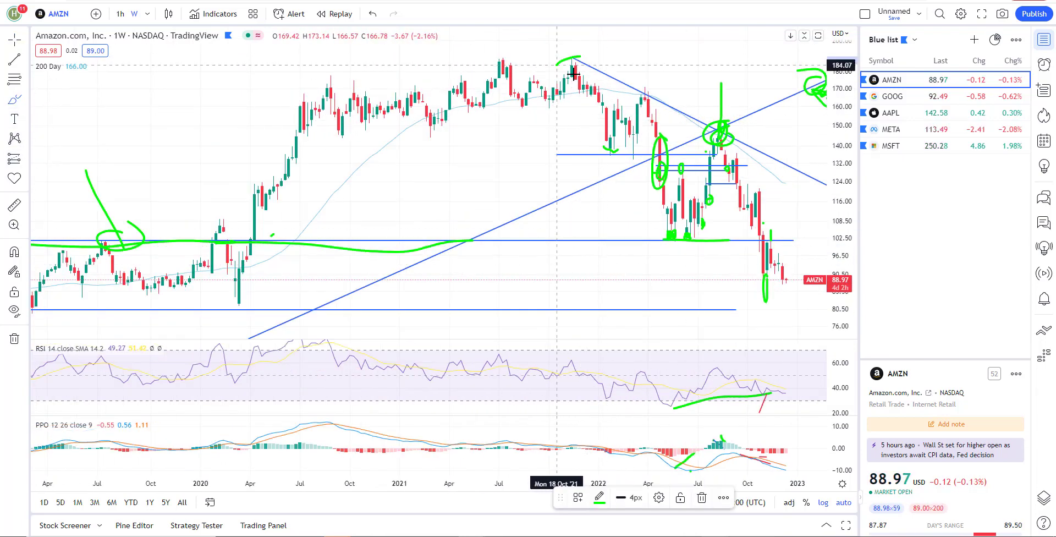
left_click_drag(666, 87, 720, 128)
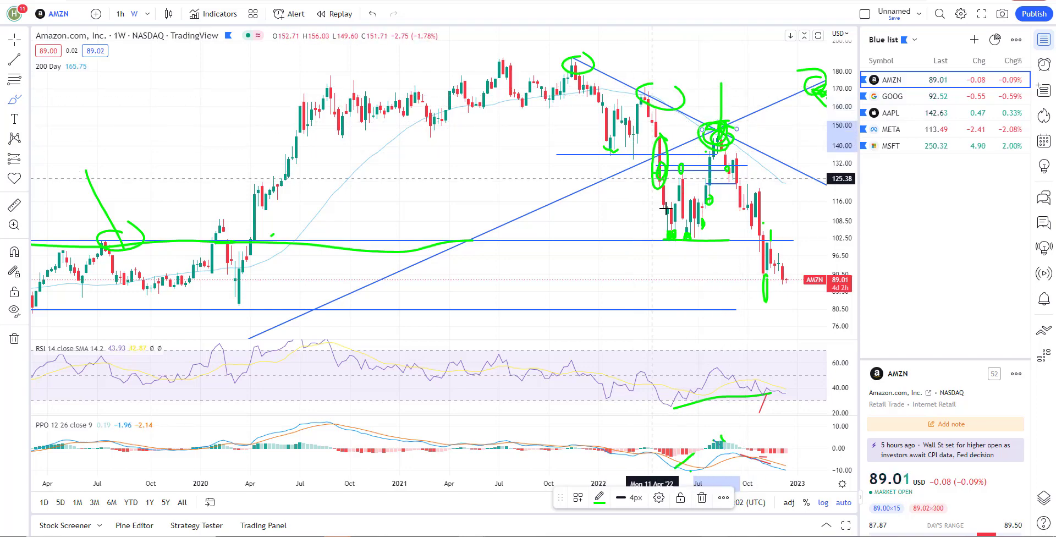
left_click_drag(679, 220, 712, 240)
left_click_drag(775, 272, 781, 275)
Step: Examine Amazon's weekly price against its long-term rising trend line, from the late 1990s to the latest candles
scroll(447, 217, "down", 5)
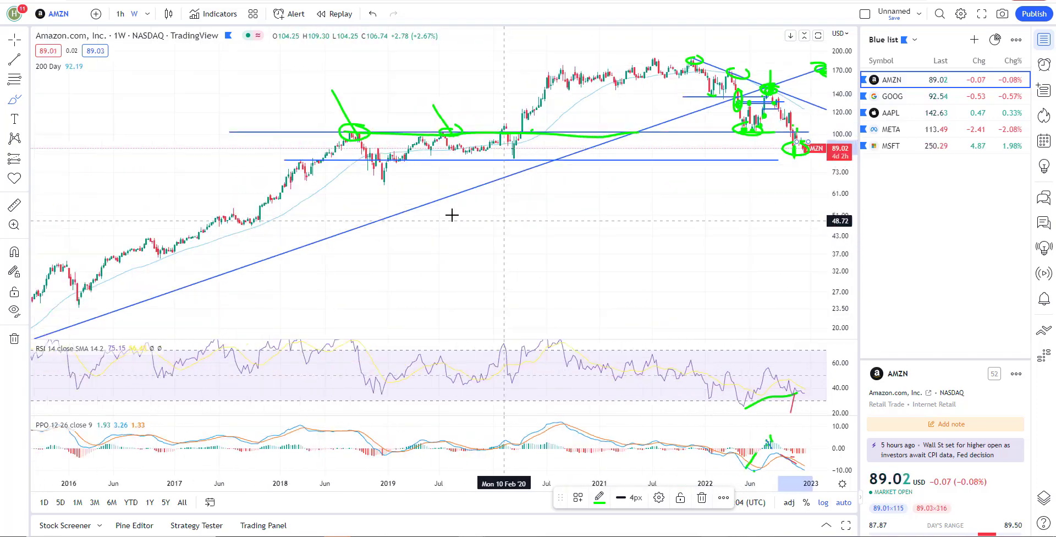
scroll(271, 289, "down", 3)
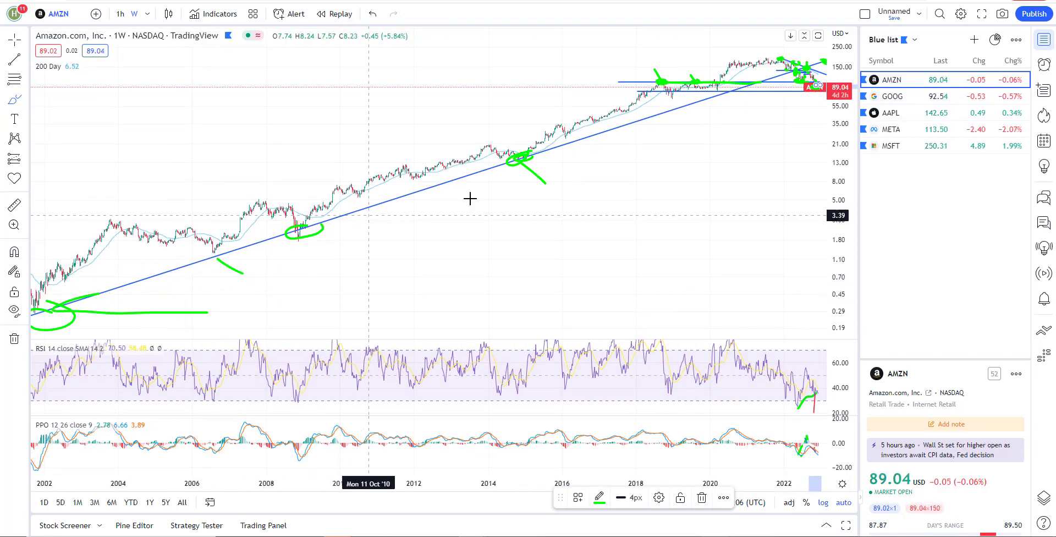
scroll(561, 447, "up", 6)
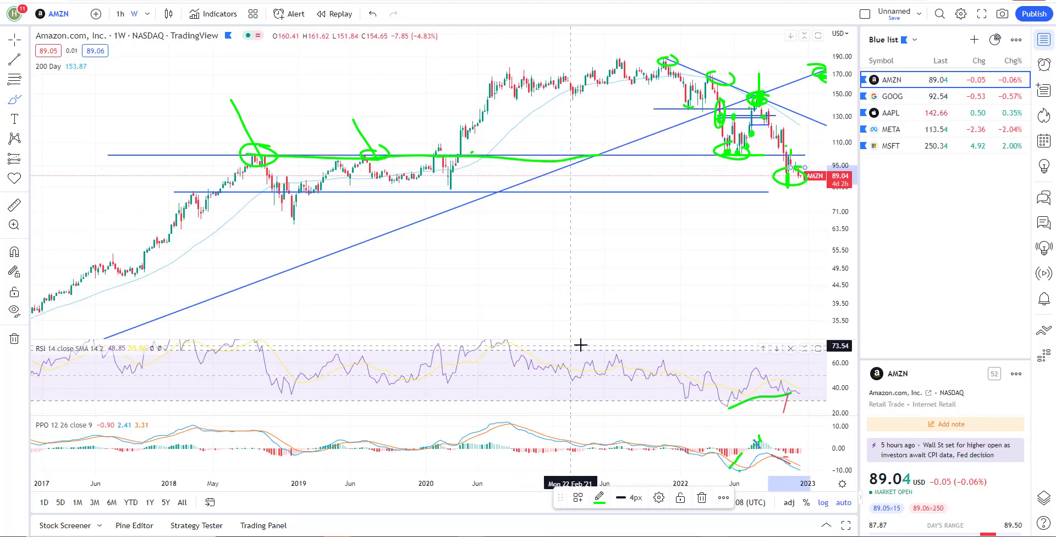
scroll(610, 344, "down", 4)
scroll(630, 321, "down", 3)
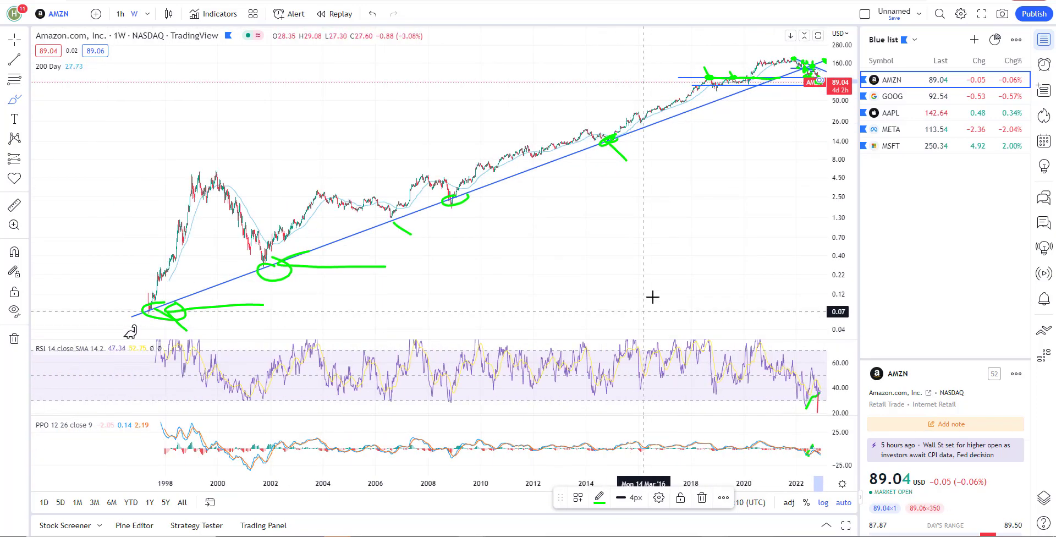
scroll(652, 297, "up", 2)
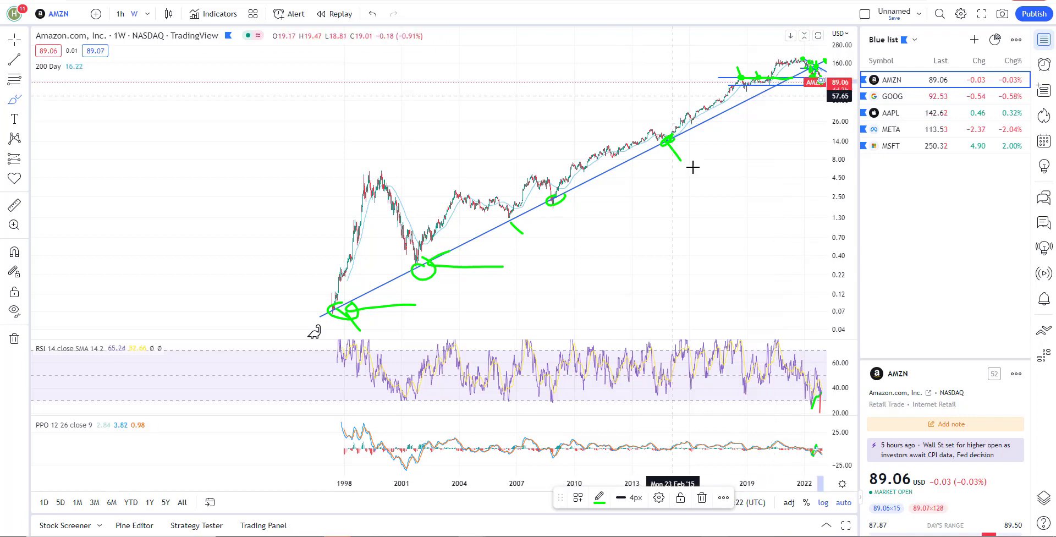
scroll(572, 231, "up", 3)
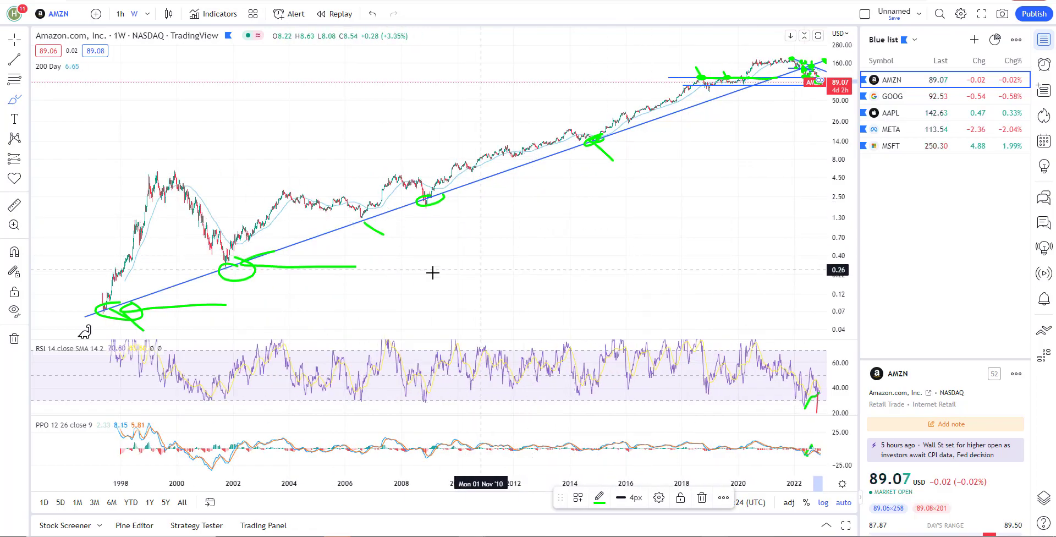
scroll(711, 152, "up", 10)
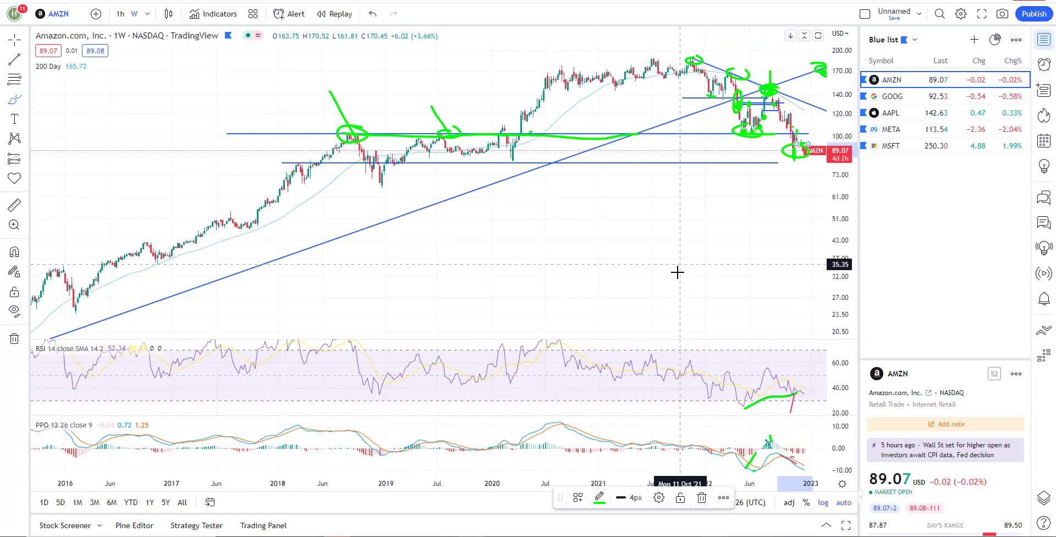
scroll(657, 286, "down", 10)
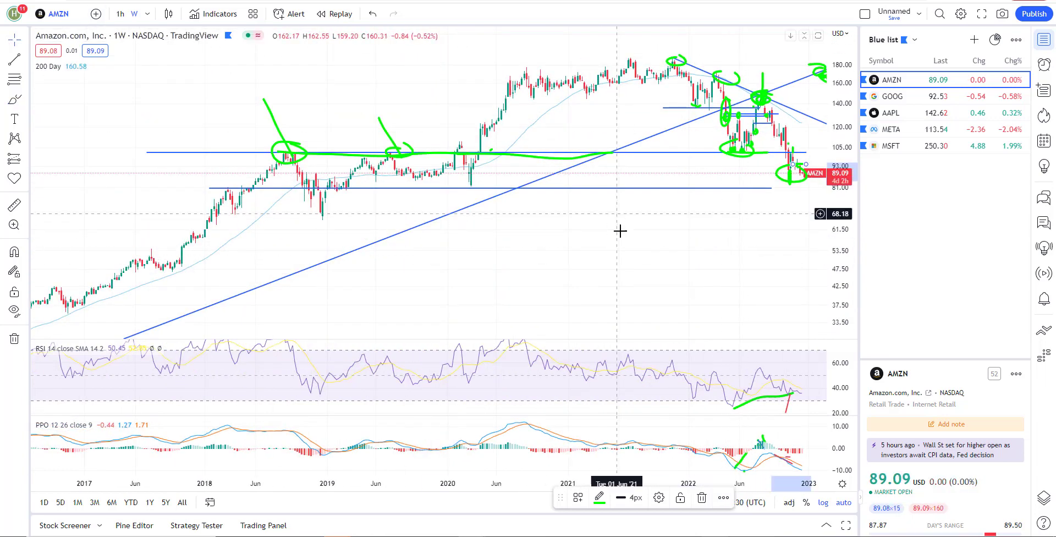
Step: Make room for future dates on Amazon's chart and delete the green circle around the latest low
left_click_drag(618, 229, 512, 241)
left_click(686, 208)
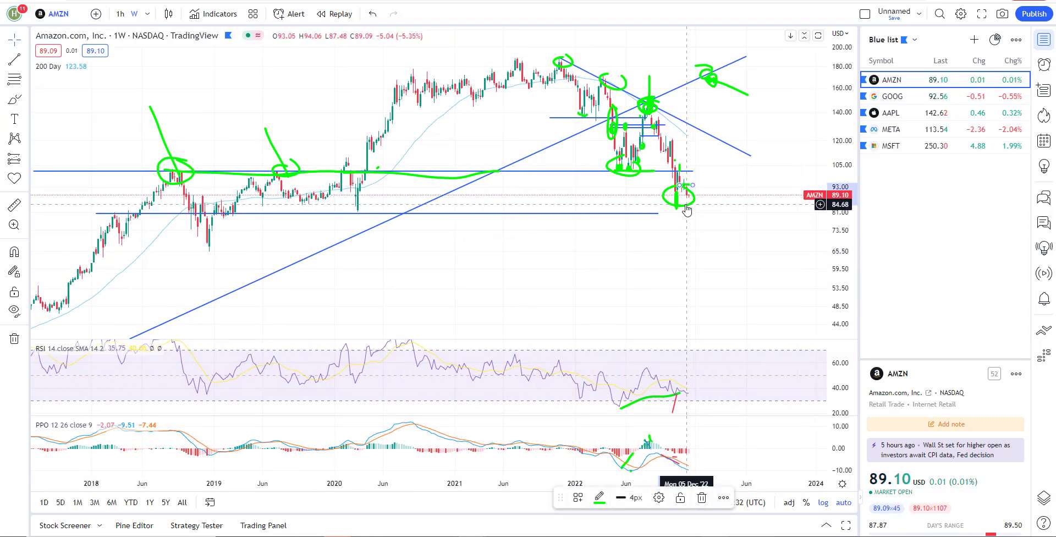
key("Delete")
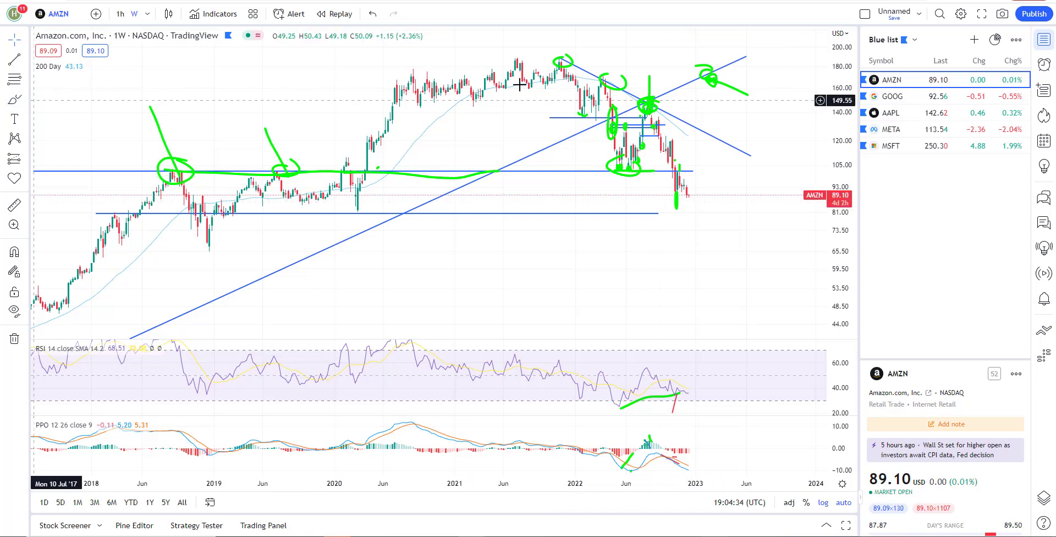
Step: Brush a green zigzag price path from Amazon's latest candle through 2023, ending in a drop to about 64
mouse_move(682, 196)
left_mouse_down()
mouse_move(697, 149)
mouse_move(736, 222)
mouse_move(767, 165)
mouse_move(792, 196)
mouse_move(820, 187)
left_mouse_up()
scroll(825, 125, "down", 3)
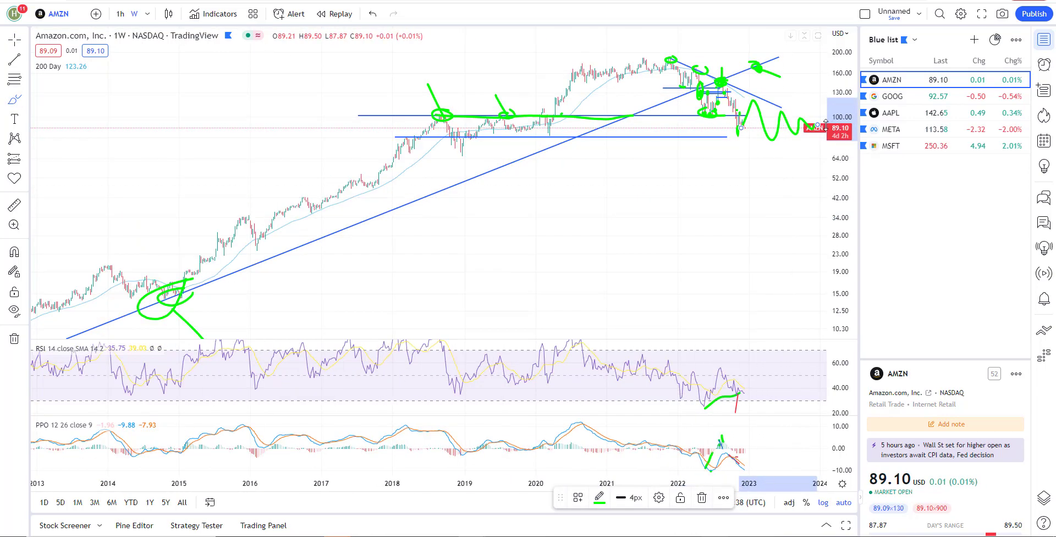
left_click_drag(804, 125, 822, 165)
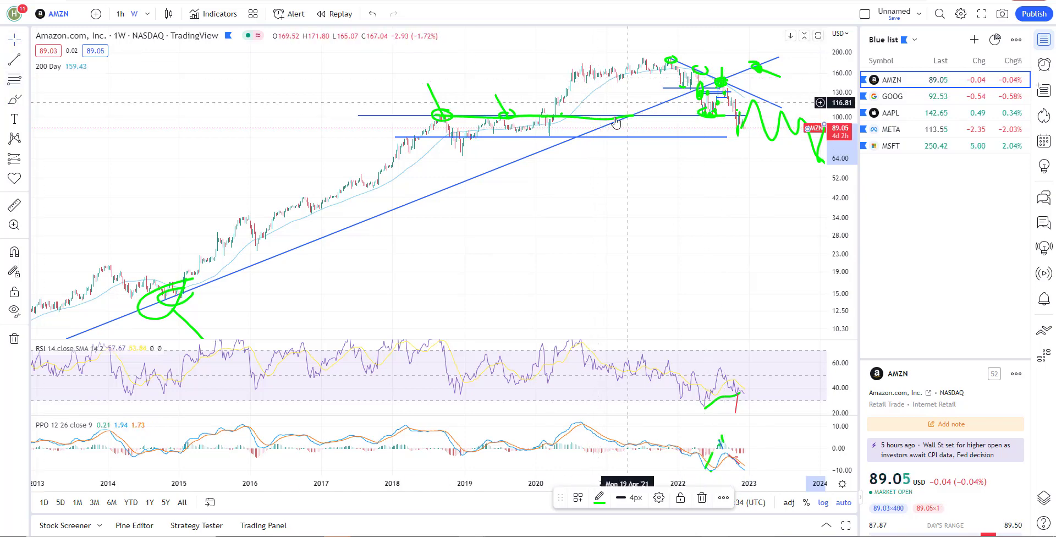
Step: Delete the green line along Amazon's horizontal level near 100 and select the short green stroke above the mid-2019 high
left_click(593, 119)
key("Delete")
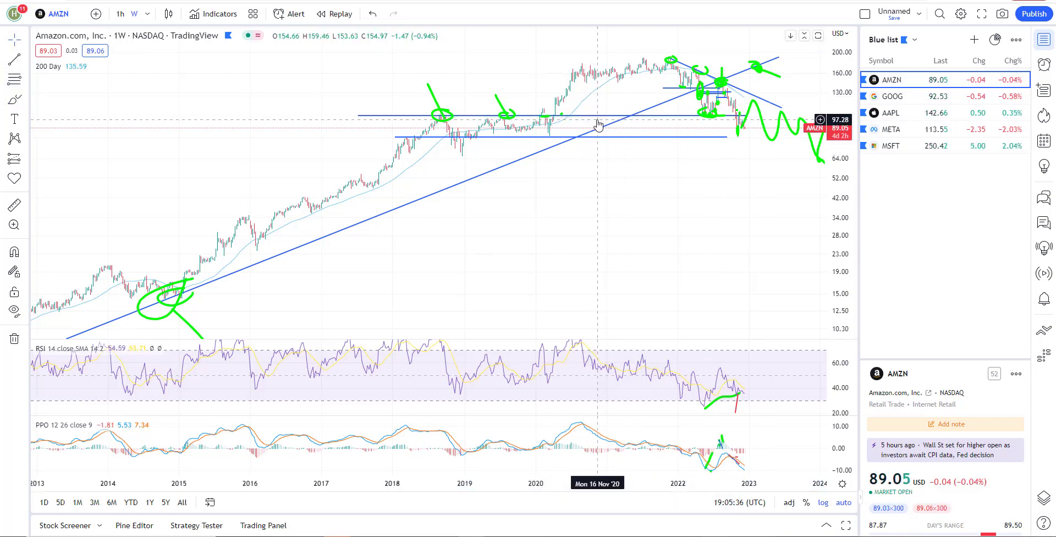
left_click(502, 110)
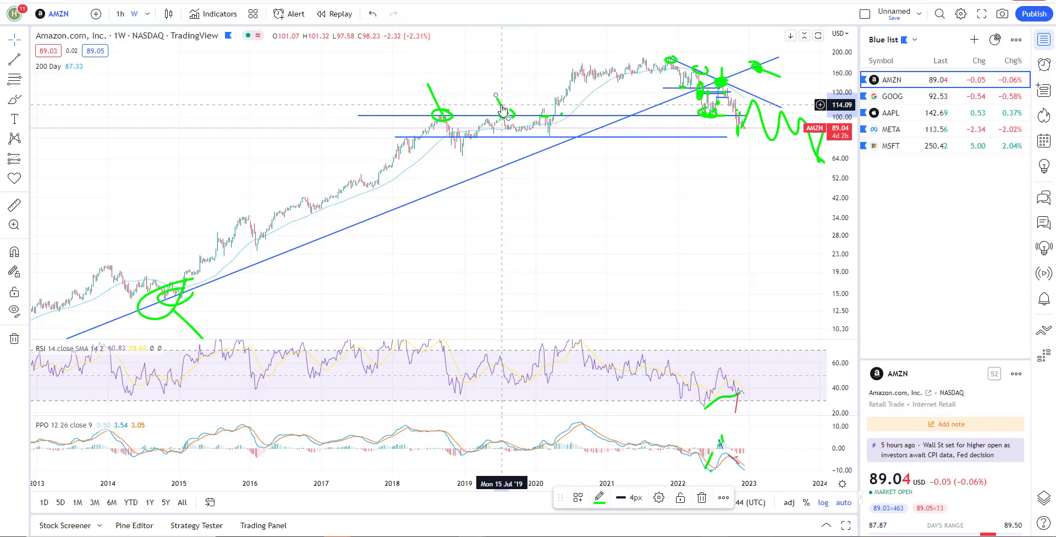
left_click(507, 105)
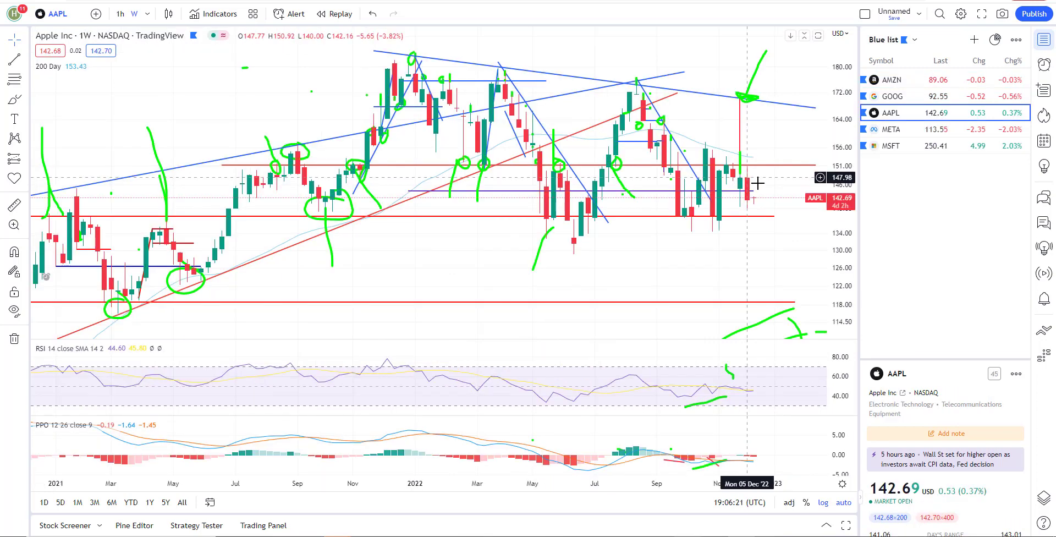
Step: On Apple's chart, delete the green stroke at the late-November 2022 candle, the arrow at the falling trend line and the vertical line beneath it
left_click(742, 160)
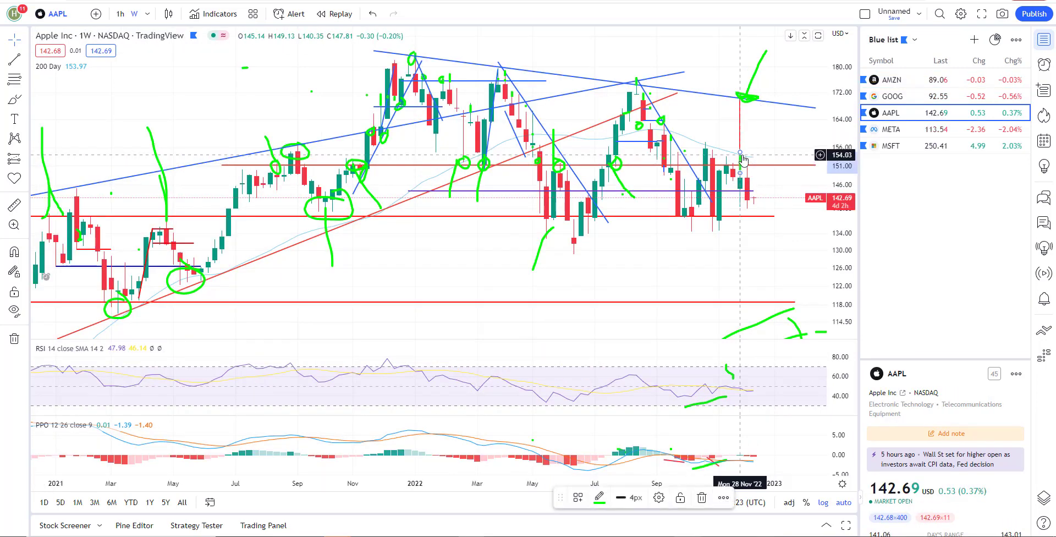
key("Delete")
left_click(746, 102)
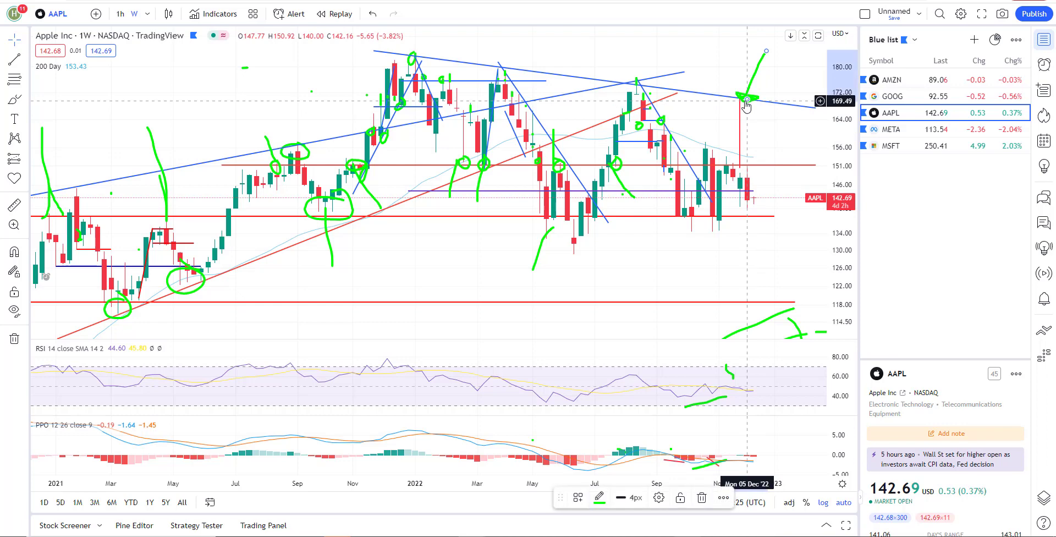
key("Delete")
left_click(740, 125)
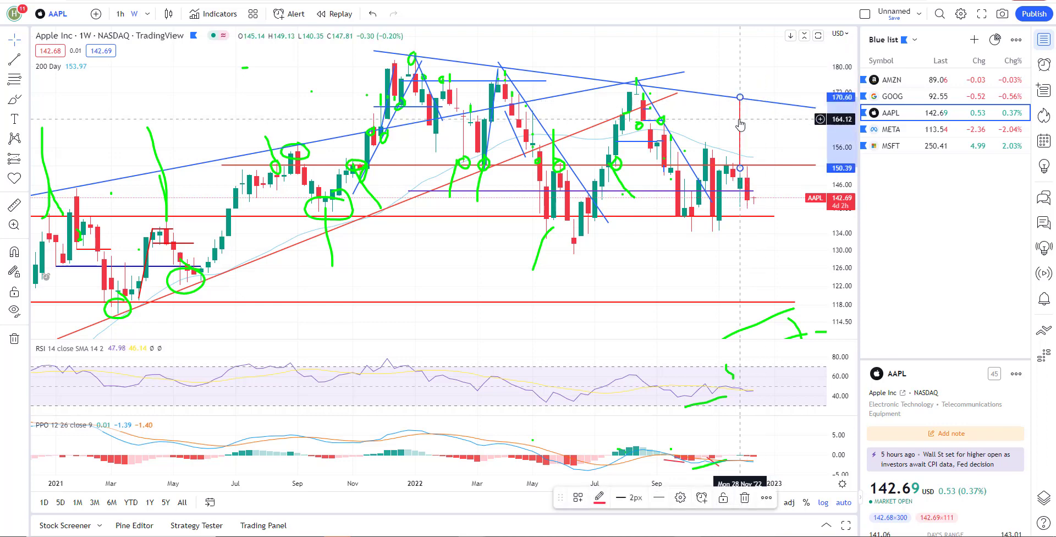
key("Delete")
Step: Delete the two green wavy curves tracing Apple's price through the long-term channel from 2010 onwards
scroll(762, 253, "up", 2)
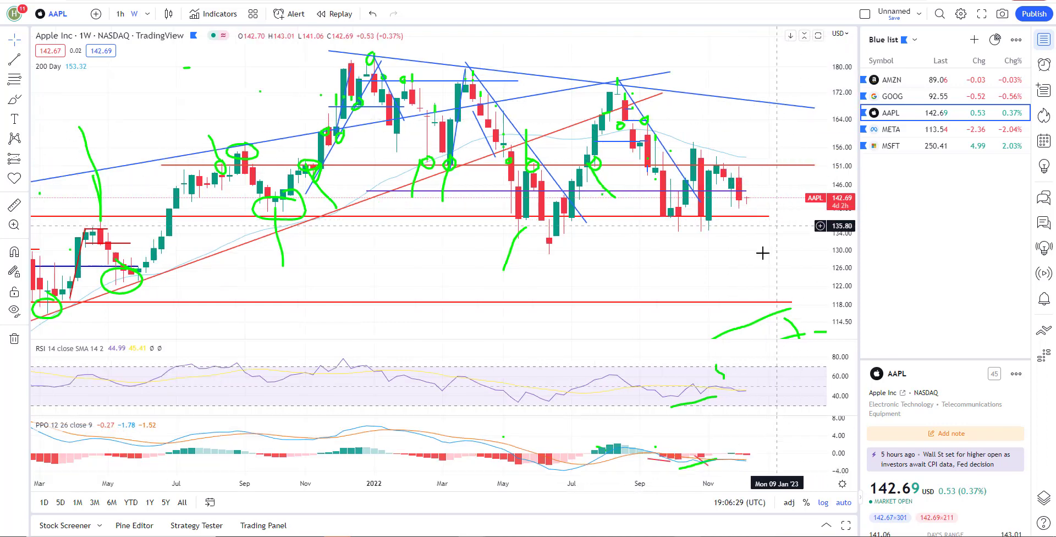
scroll(762, 252, "up", 2)
scroll(546, 278, "down", 3)
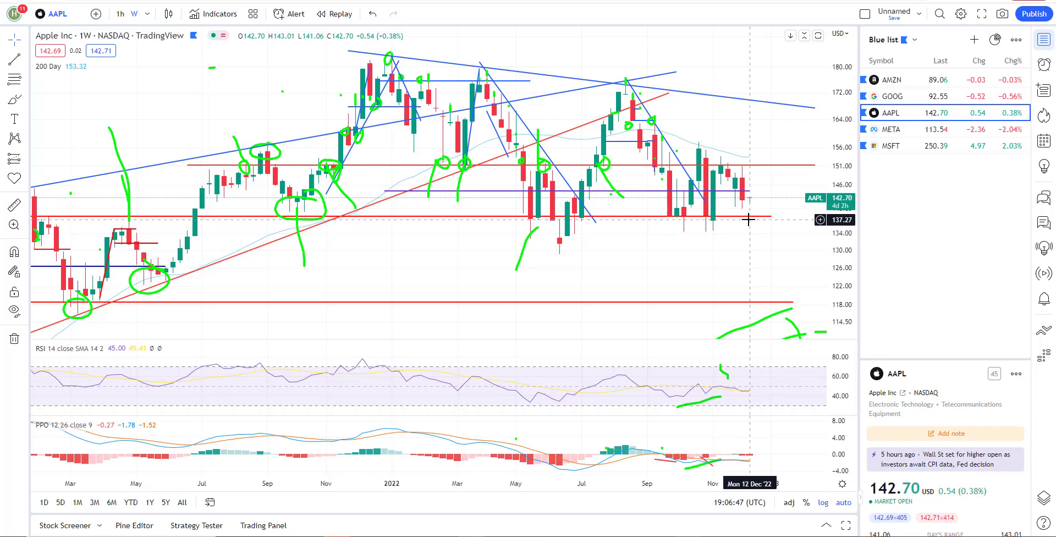
scroll(748, 220, "down", 3)
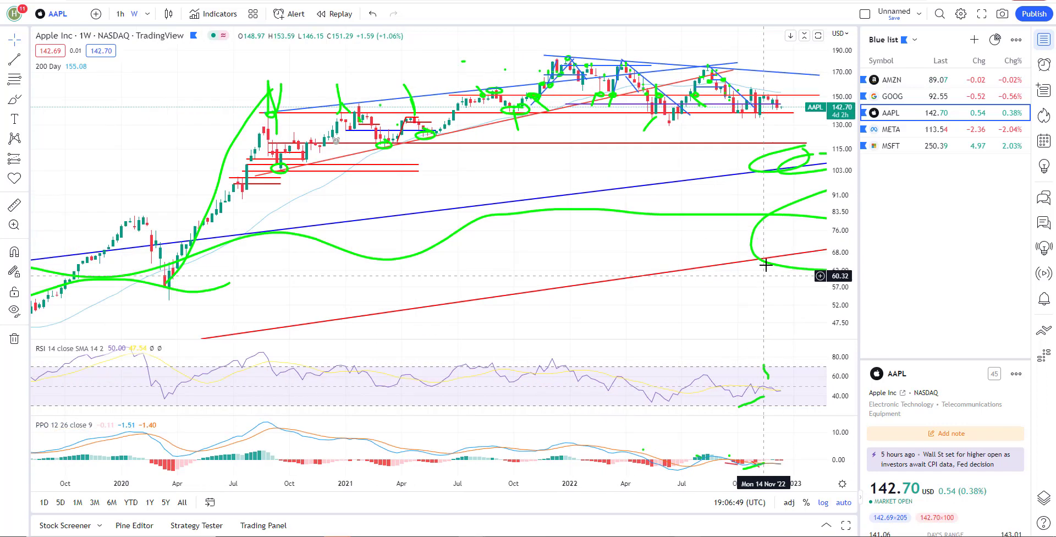
scroll(757, 246, "down", 2)
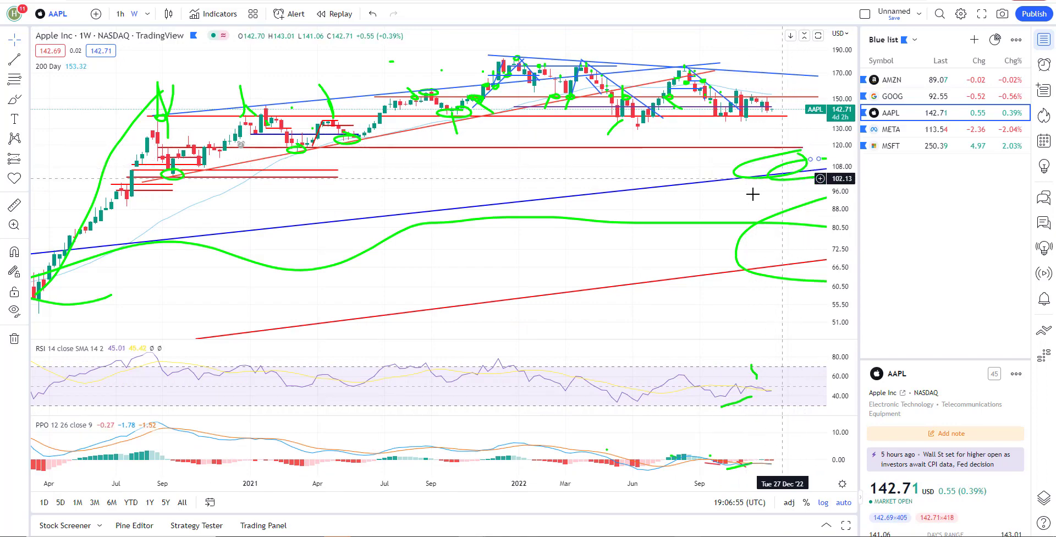
scroll(749, 259, "down", 3)
scroll(724, 259, "down", 5)
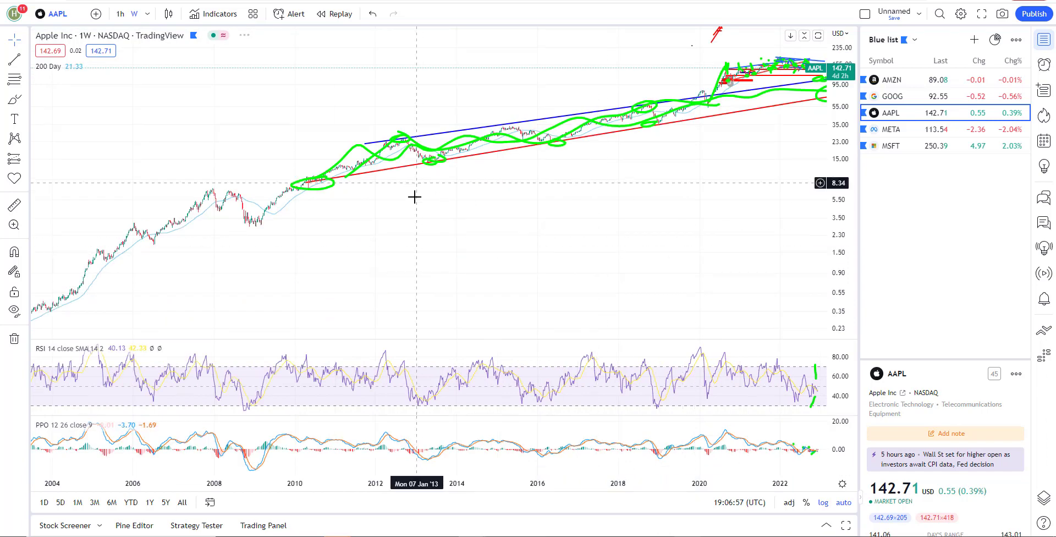
left_click(321, 187)
key("Delete")
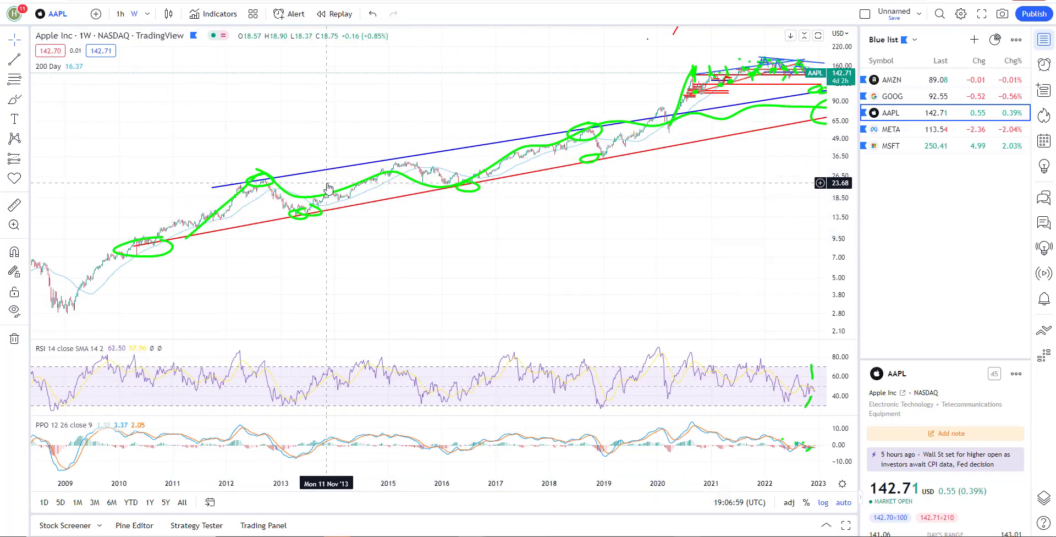
left_click(319, 191)
key("Delete")
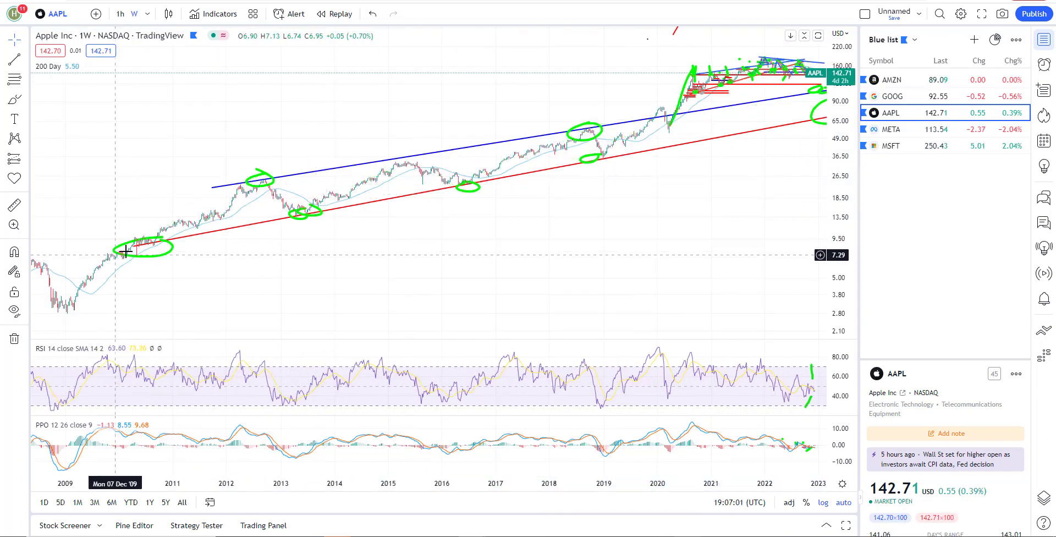
Step: On Apple's chart, delete the green stroke just above the blue trend line's end and the large green loop around 2023's lower levels
scroll(255, 261, "down", 3)
scroll(258, 236, "up", 3)
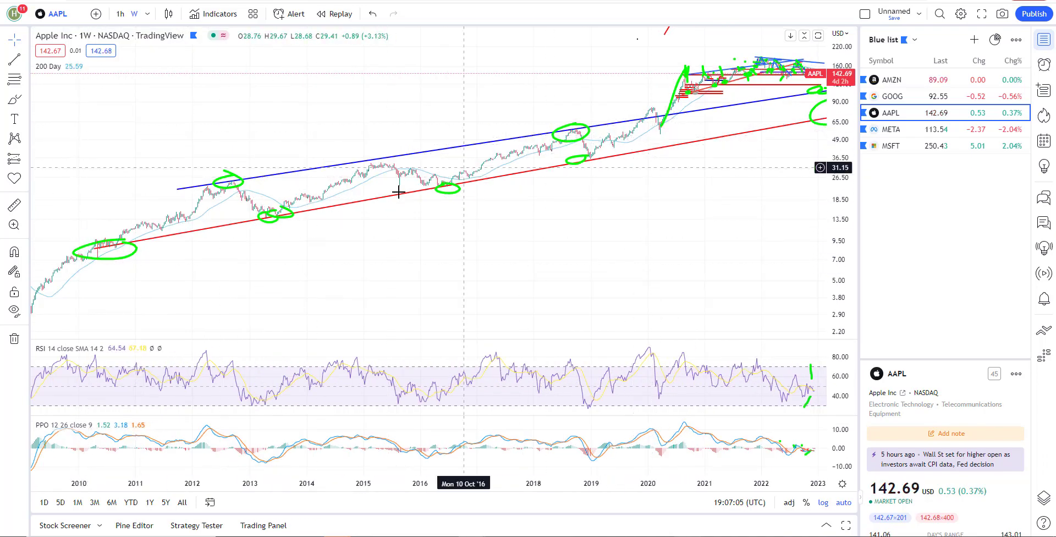
scroll(604, 262, "up", 3)
scroll(604, 262, "up", 2)
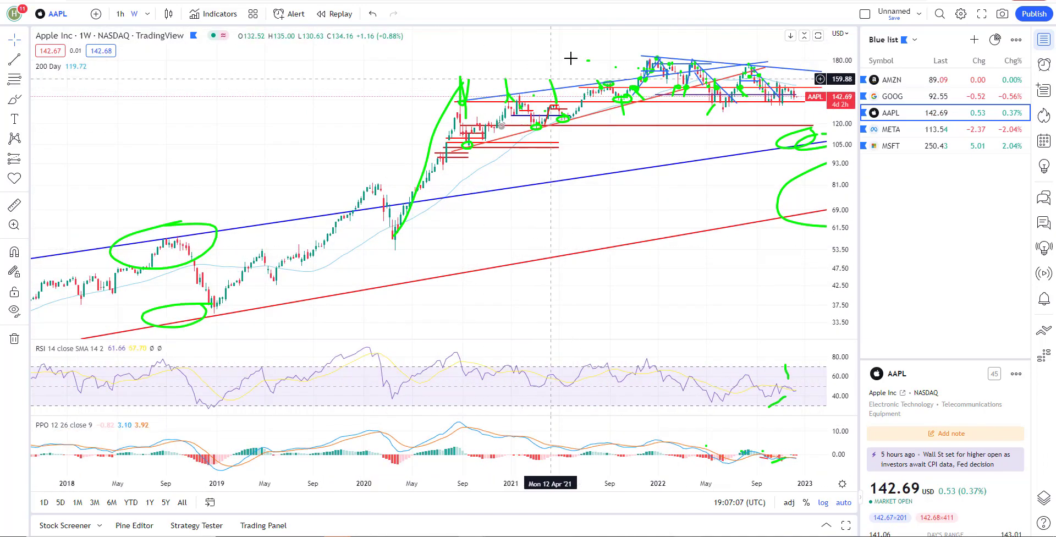
scroll(718, 259, "down", 1)
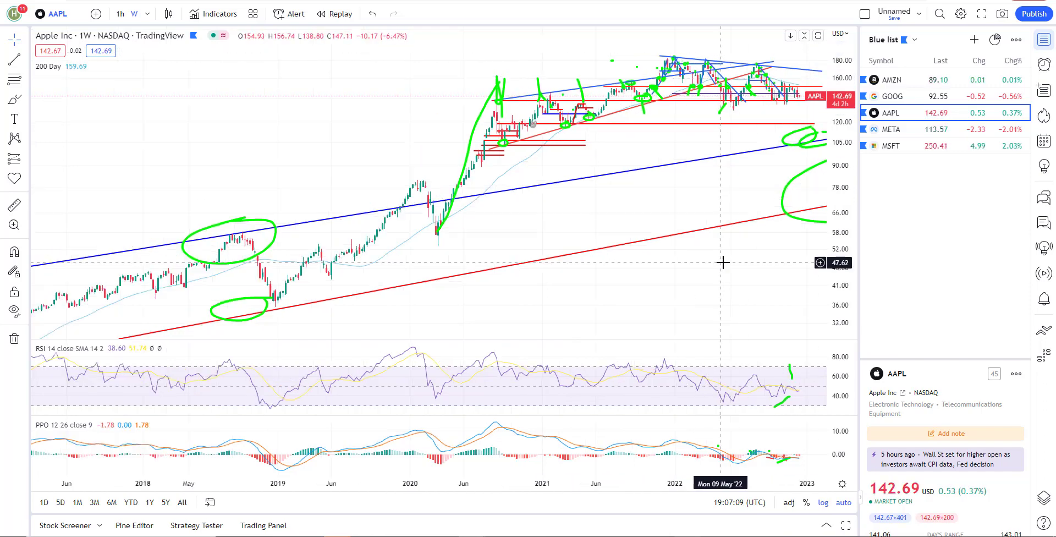
left_click_drag(719, 259, 652, 273)
scroll(667, 300, "up", 3)
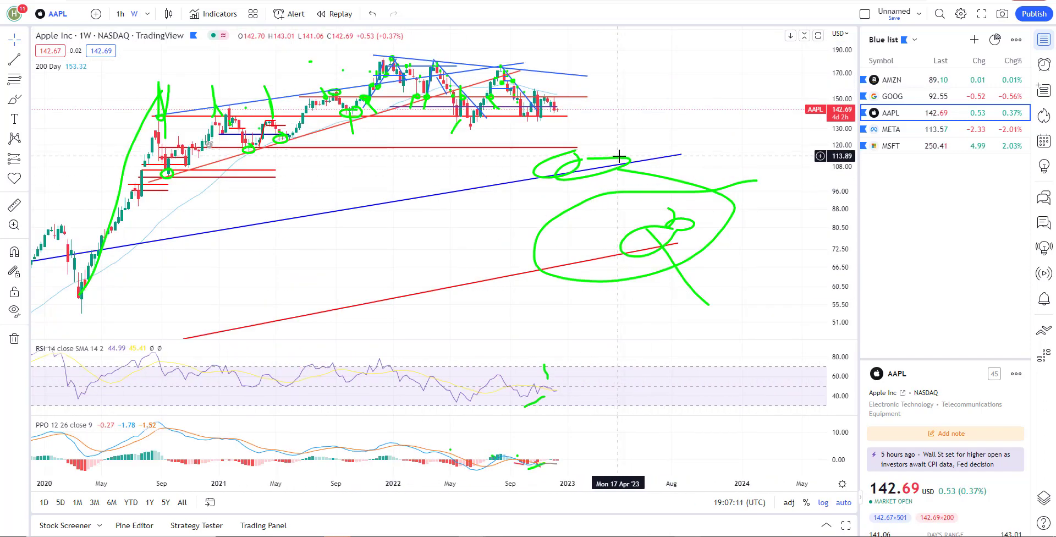
left_click(622, 160)
key("Delete")
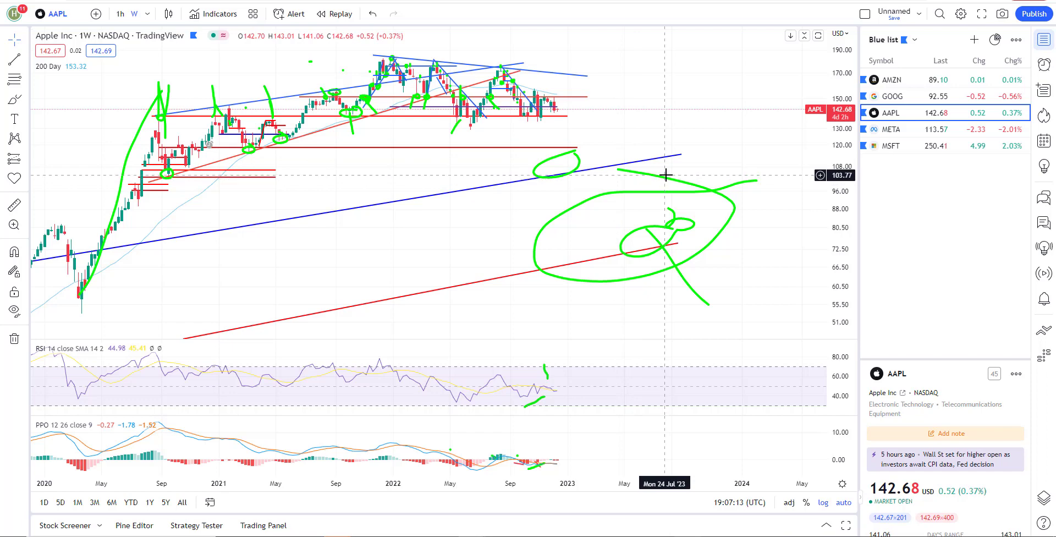
key("Delete")
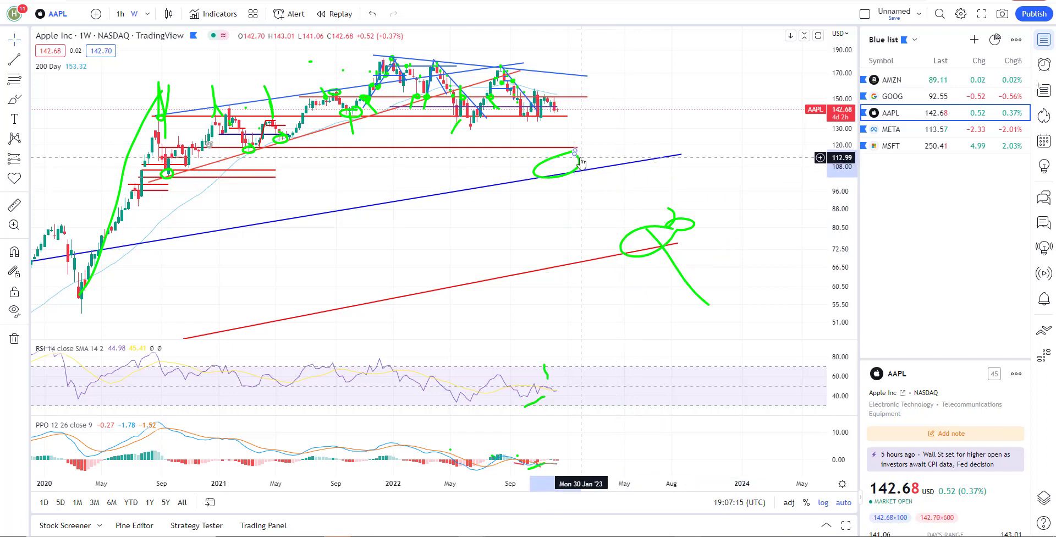
Step: Move the green ellipse along the blue trend line to about February 2023 and delete the green strokes crossing the red line's end
left_click_drag(579, 157, 603, 154)
left_click(594, 170)
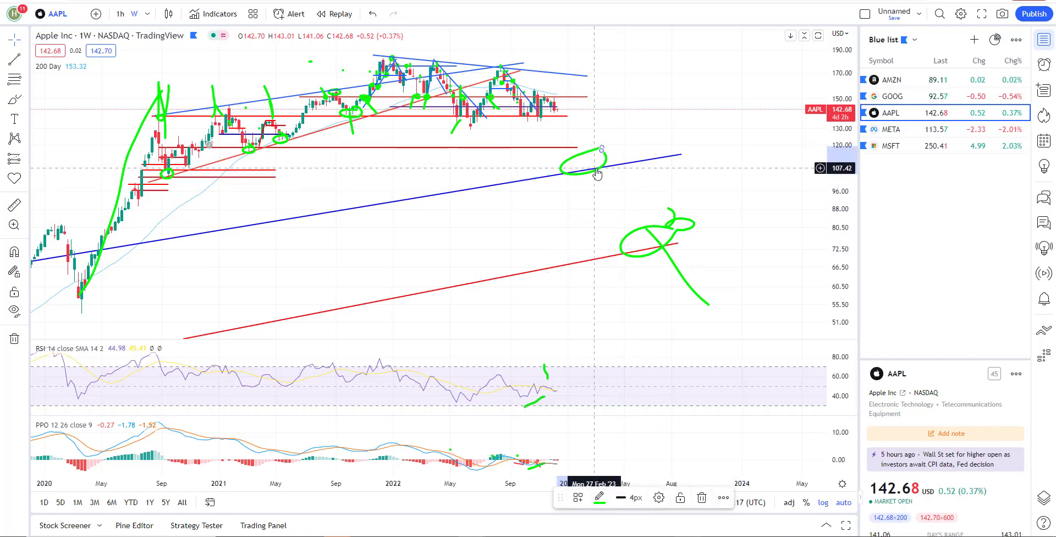
left_click(666, 234)
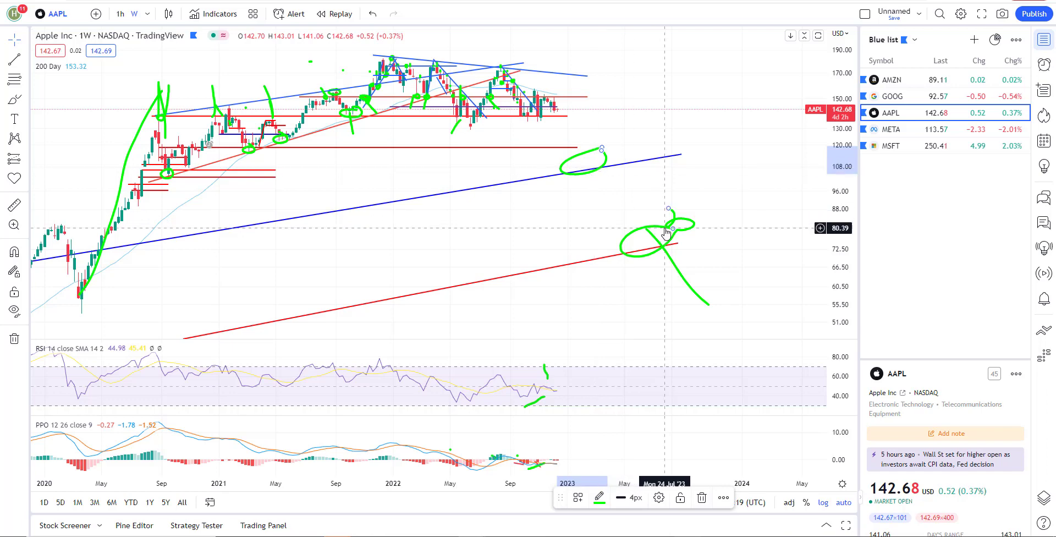
key("Delete")
key("Delete")
Step: Extend Apple's red long-term trend line to about 85.32 in mid-April 2024
scroll(683, 231, "down", 5)
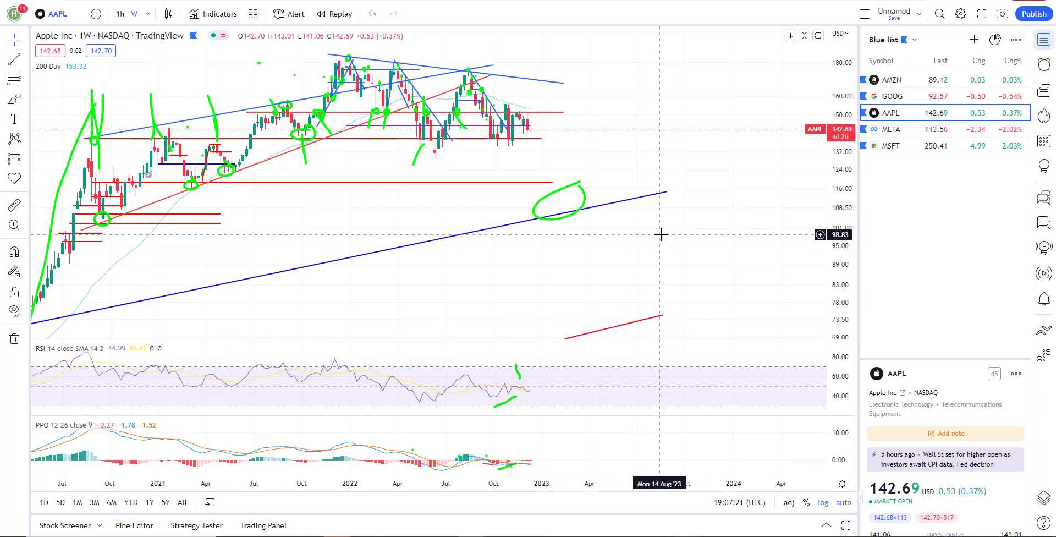
left_click_drag(720, 197, 803, 177)
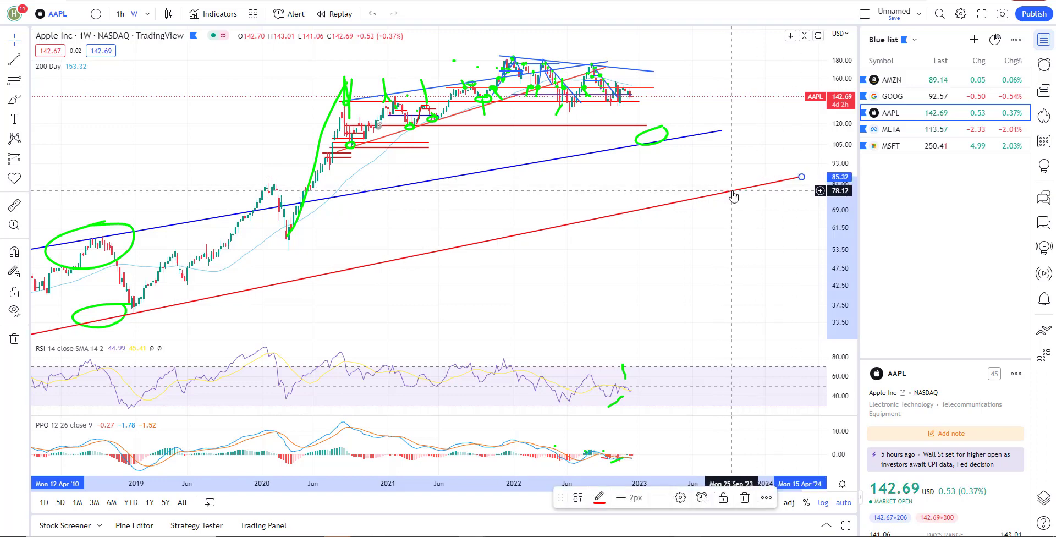
scroll(738, 196, "down", 1)
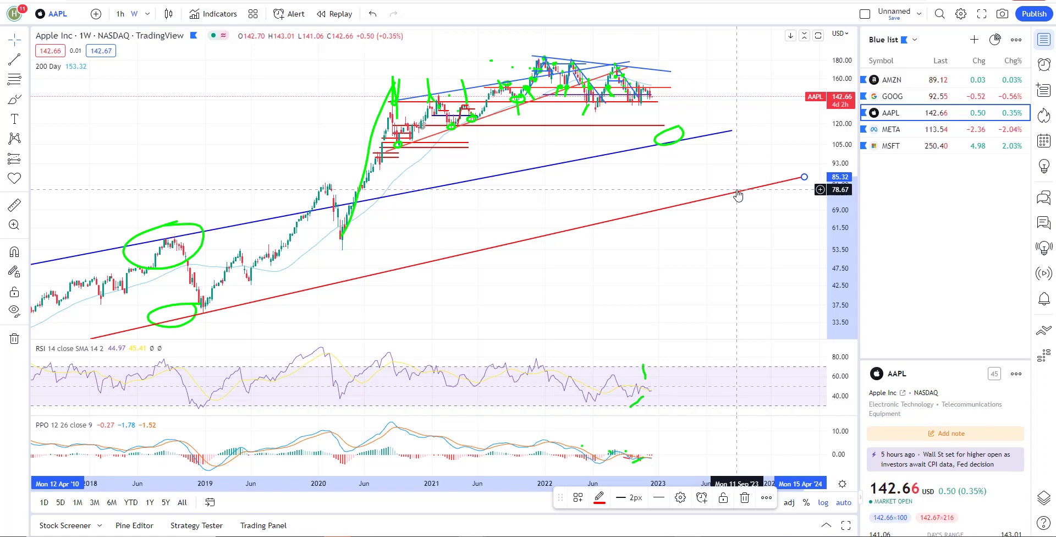
scroll(509, 73, "down", 10)
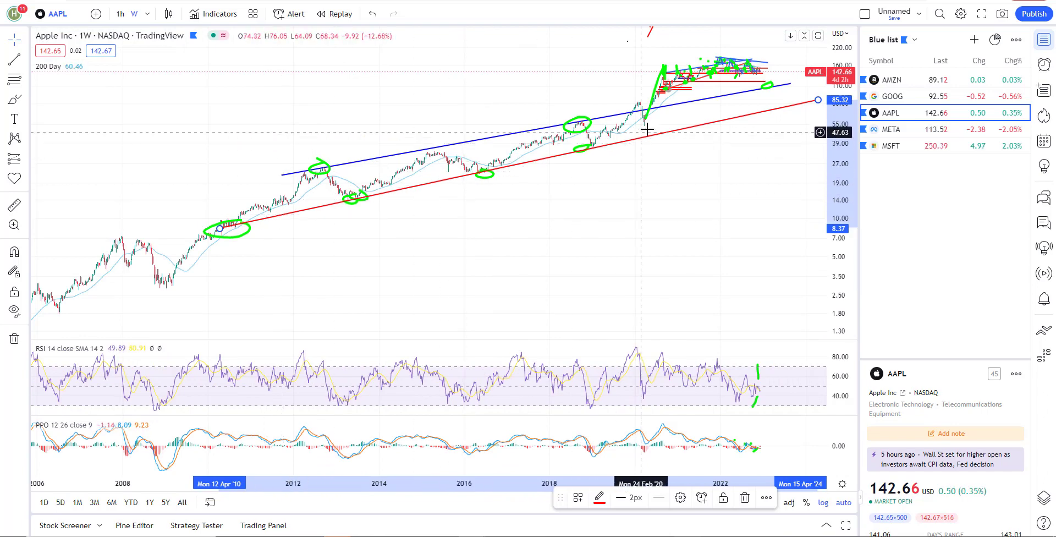
Step: Brush a short falling green stroke across the extended red trend line in late 2023, from about 84 to 70
scroll(586, 199, "up", 4)
scroll(586, 199, "up", 3)
left_click(14, 98)
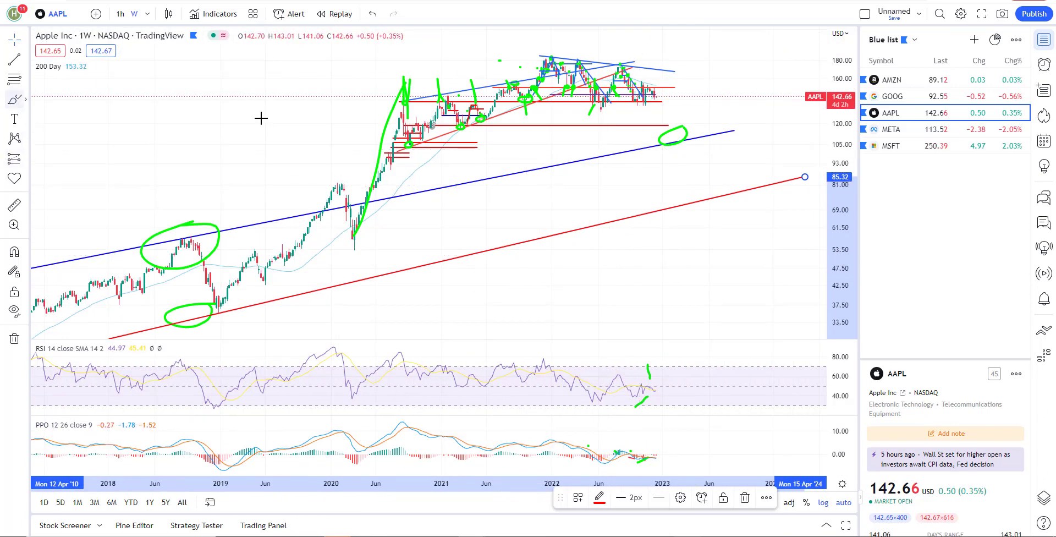
left_click_drag(737, 178, 766, 206)
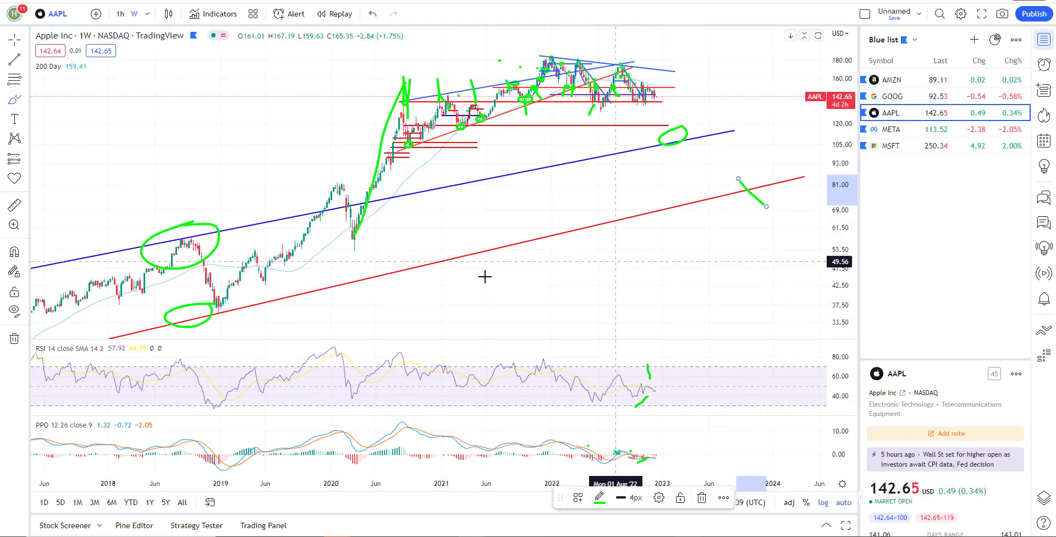
Step: Brush a green price path from Apple's latest candle down to the red line in early 2024, then over a rounded rebound into October 2025
mouse_move(654, 96)
left_mouse_down()
mouse_move(696, 133)
mouse_move(728, 117)
mouse_move(766, 168)
mouse_move(784, 176)
mouse_move(820, 156)
left_mouse_up()
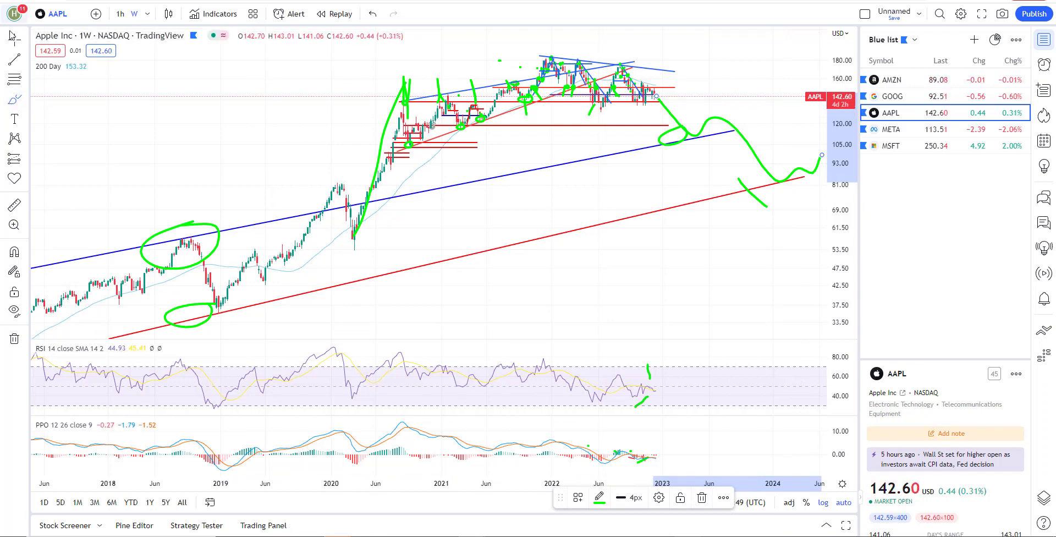
scroll(396, 149, "right", 5)
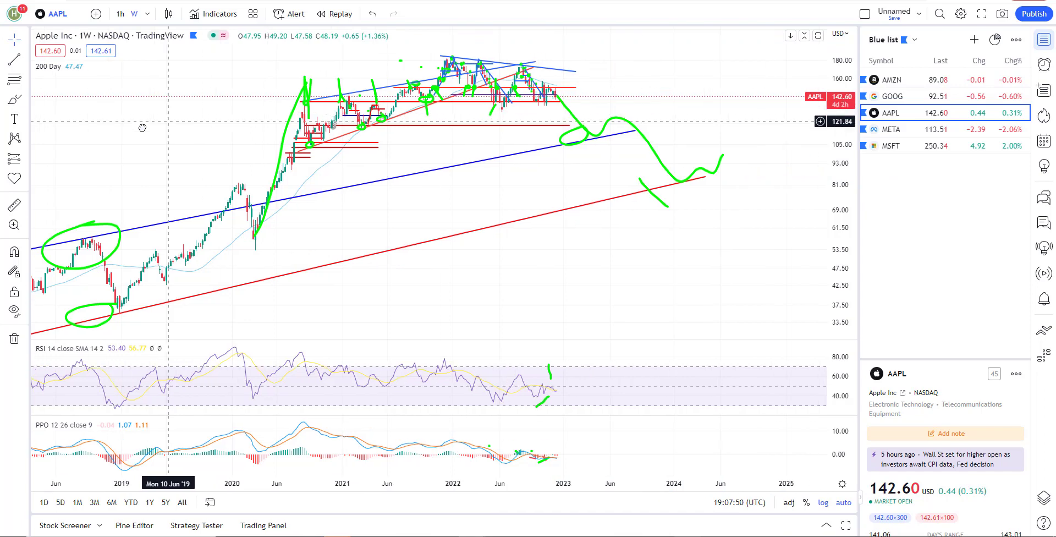
left_click(16, 98)
mouse_move(650, 180)
left_mouse_down()
mouse_move(648, 149)
mouse_move(707, 124)
mouse_move(755, 125)
mouse_move(801, 172)
mouse_move(804, 196)
left_mouse_up()
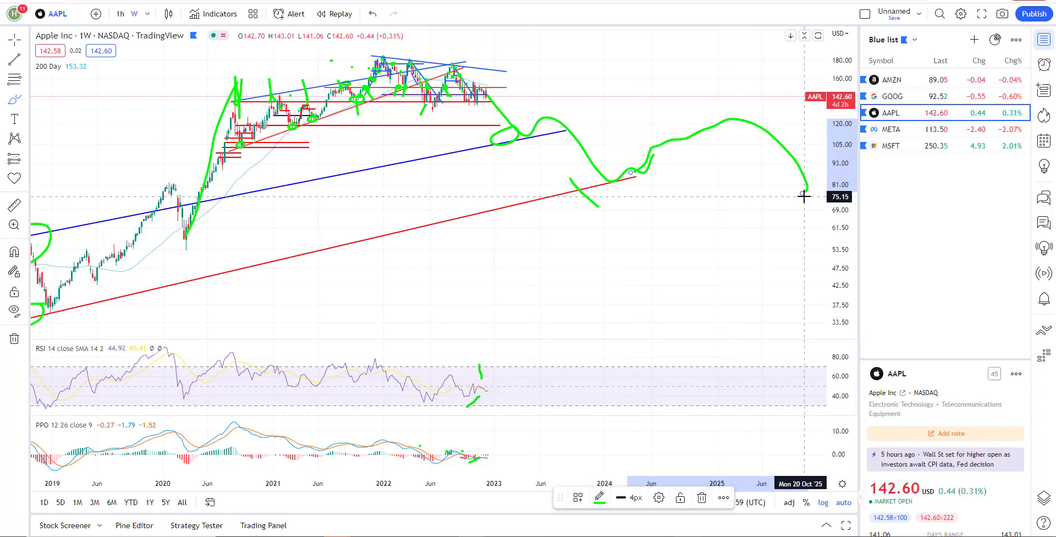
Step: Delete the green price path starting at Apple's latest candle and the green ellipse it crosses in early 2023
scroll(546, 303, "up", 3)
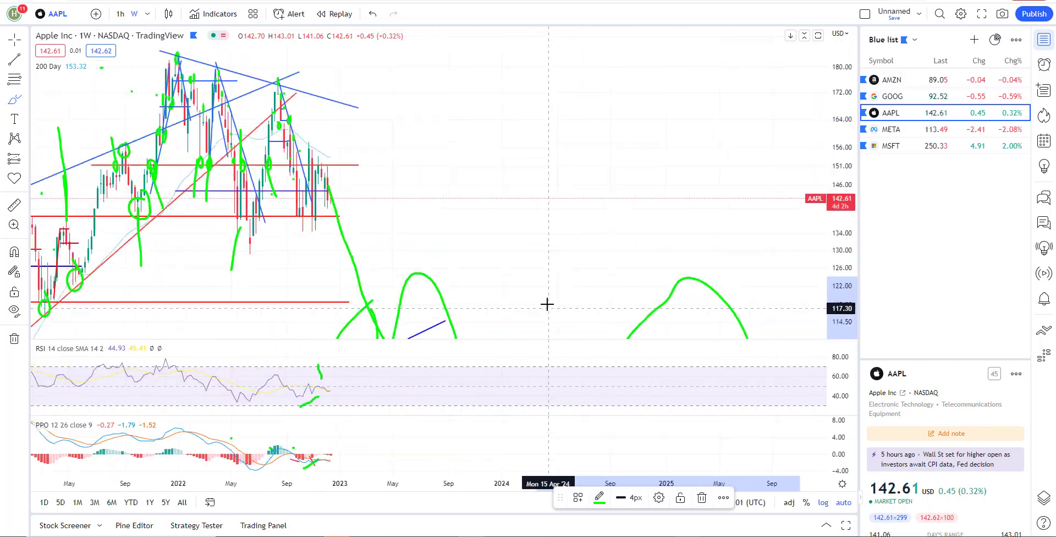
left_click_drag(546, 303, 412, 240)
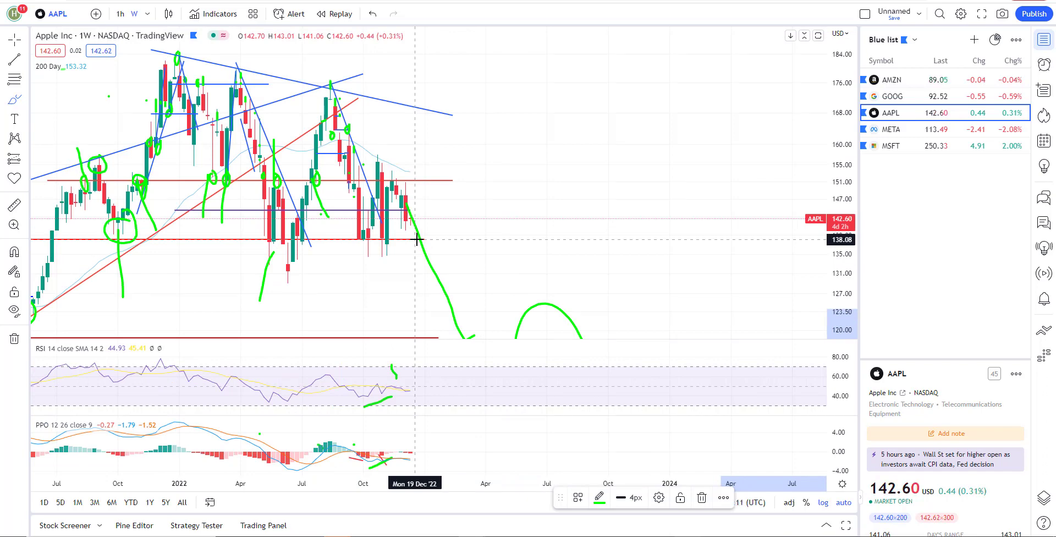
scroll(471, 258, "down", 5)
scroll(484, 209, "up", 5)
scroll(489, 187, "down", 1)
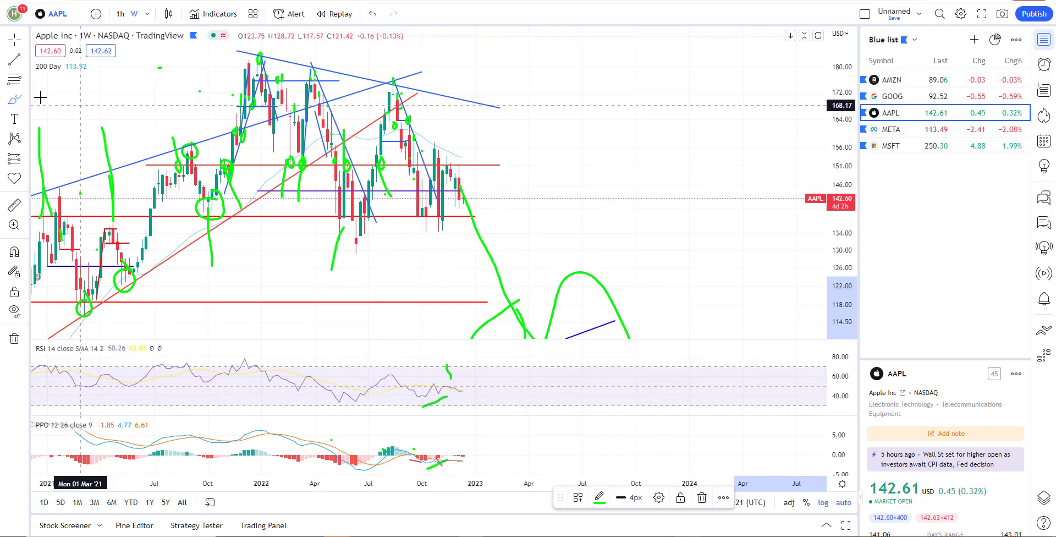
key("Escape")
left_click(510, 309)
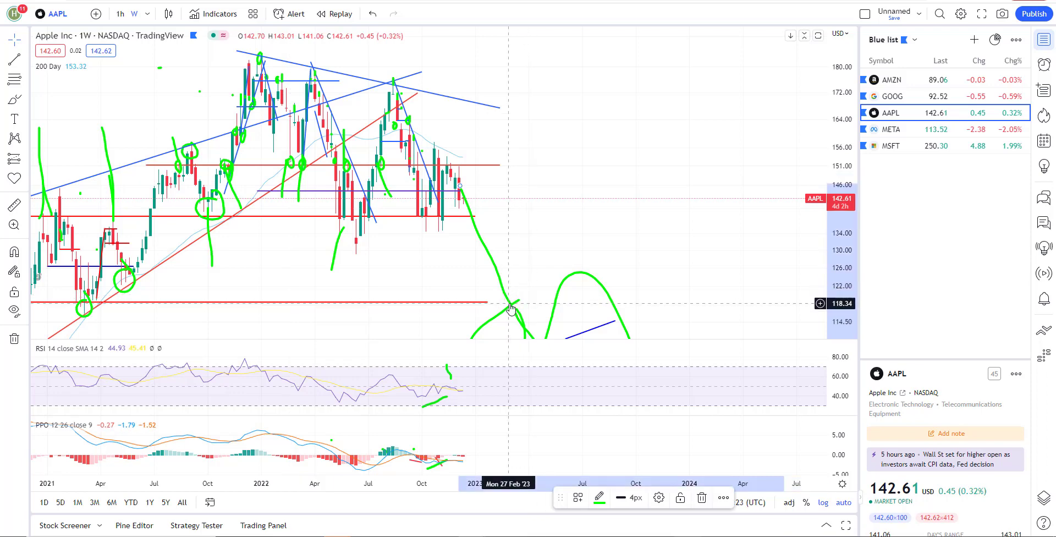
key("Delete")
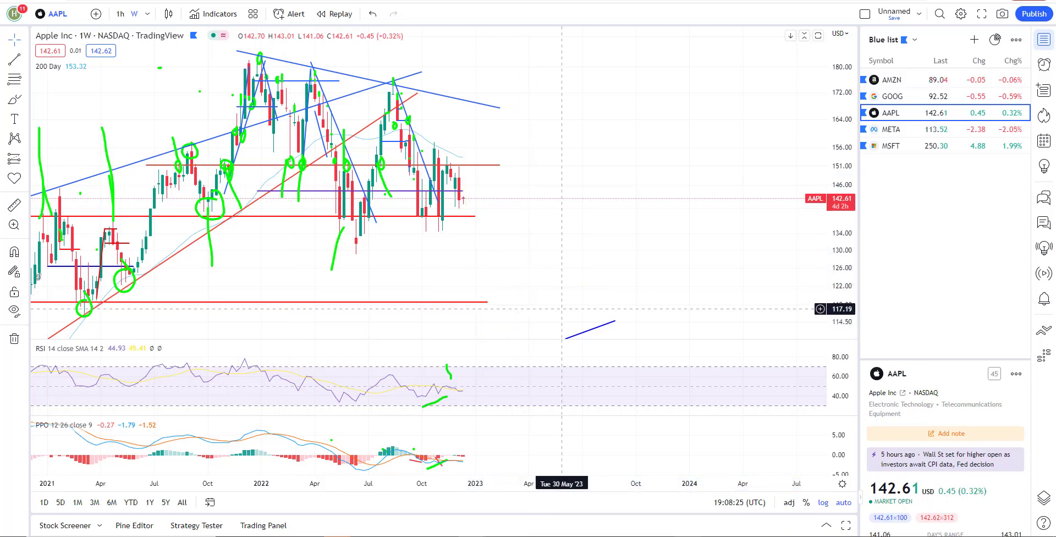